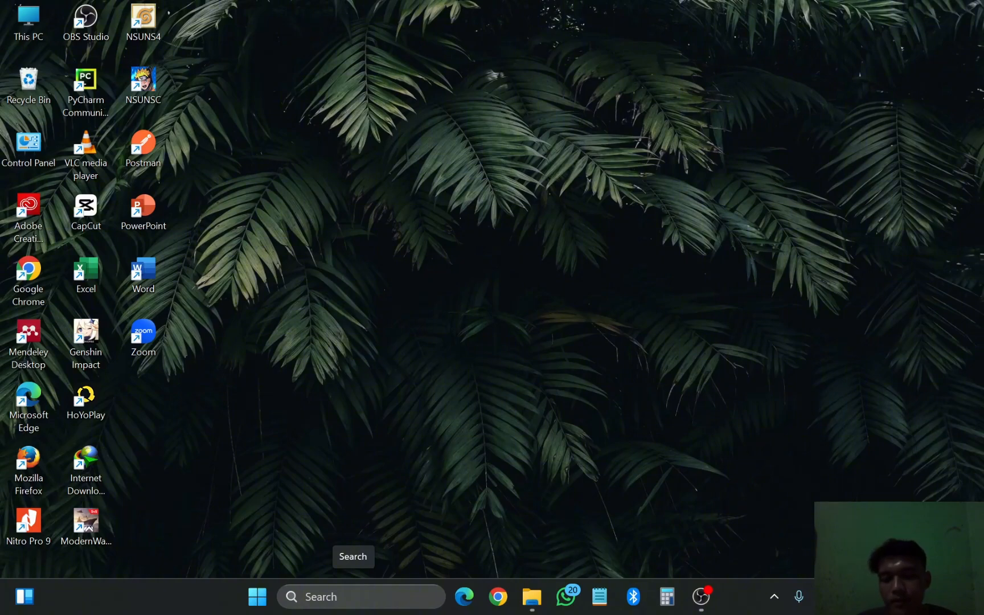
# Step: Search Windows for 'acc' and launch ACCURATE5 Enterprise from the best match
pyautogui.click(353, 597)
pyautogui.write('acc')
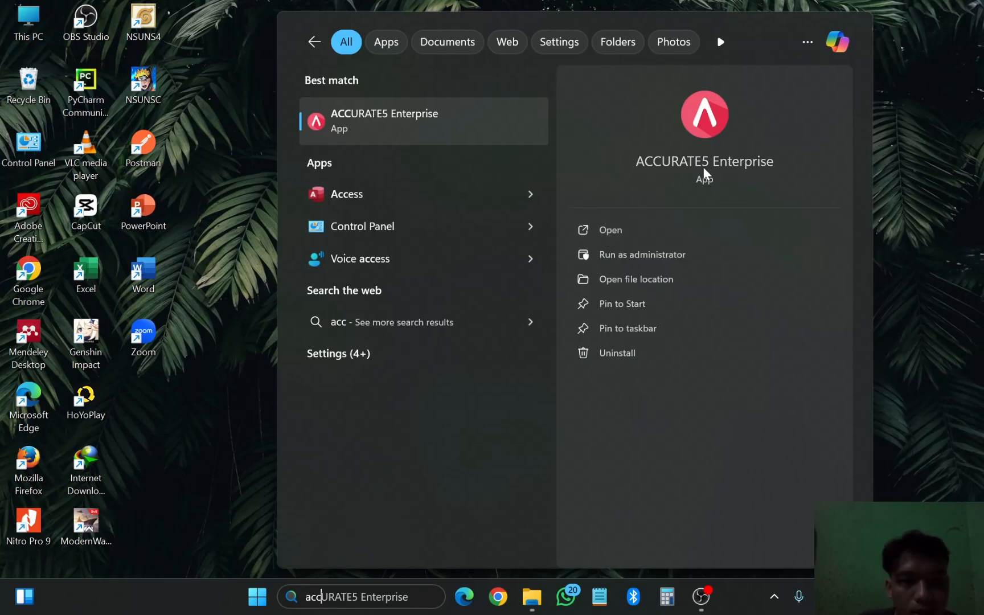
pyautogui.click(628, 237)
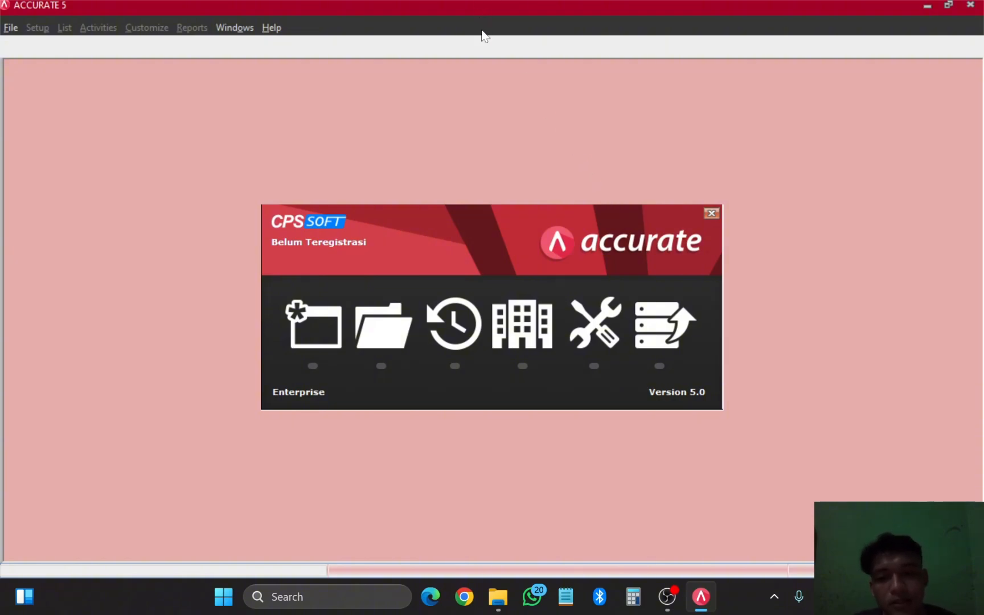
# Step: Create a new company database file named 'Praktikum 1' in the SIAK 2024 folder
pyautogui.click(300, 338)
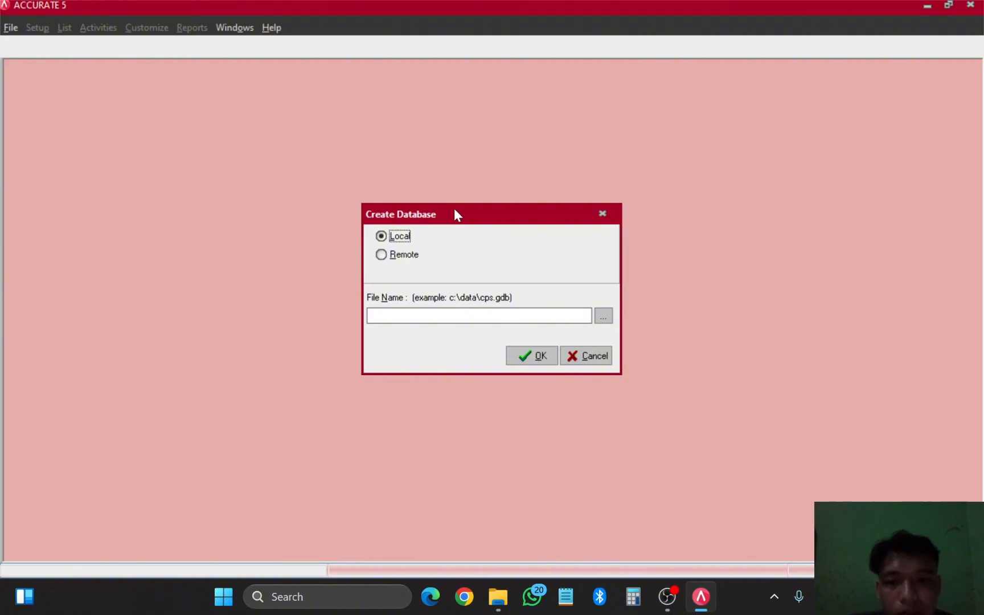
pyautogui.click(604, 317)
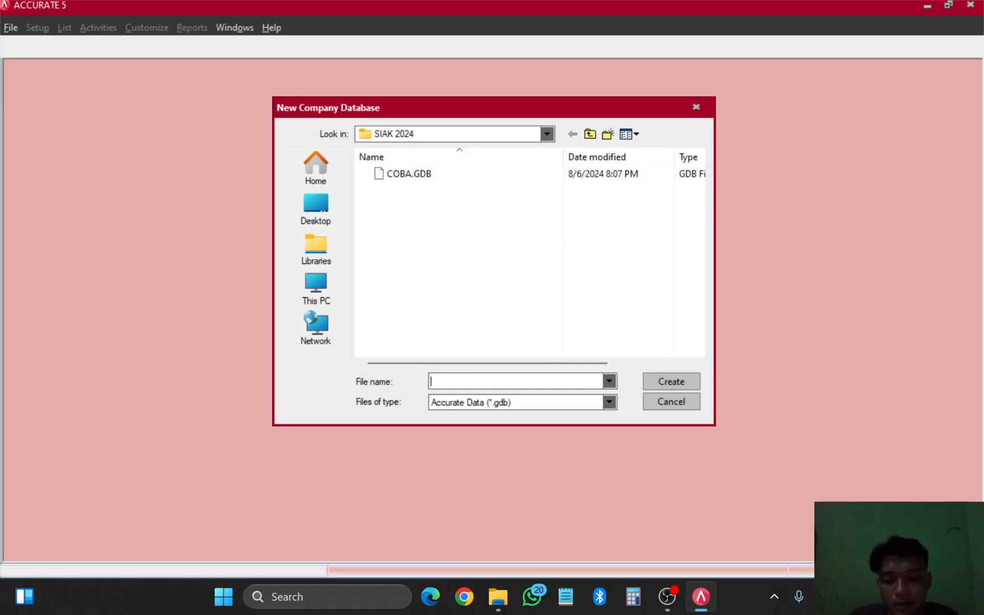
pyautogui.write('Perte')
pyautogui.press('BackSpace')
pyautogui.press('BackSpace')
pyautogui.press('BackSpace')
pyautogui.press('BackSpace')
pyautogui.write('raktikum')
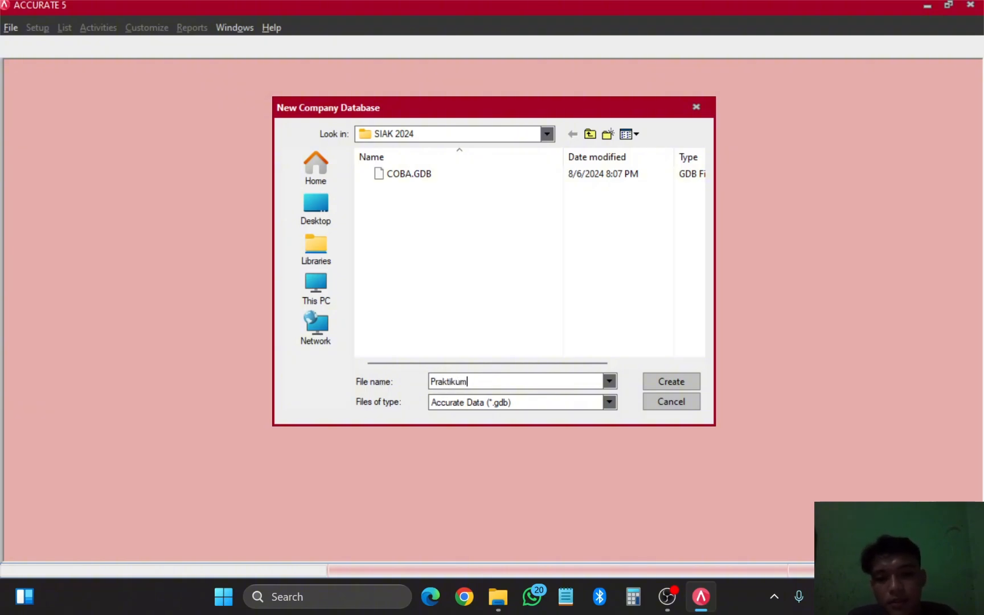
pyautogui.write(' 1')
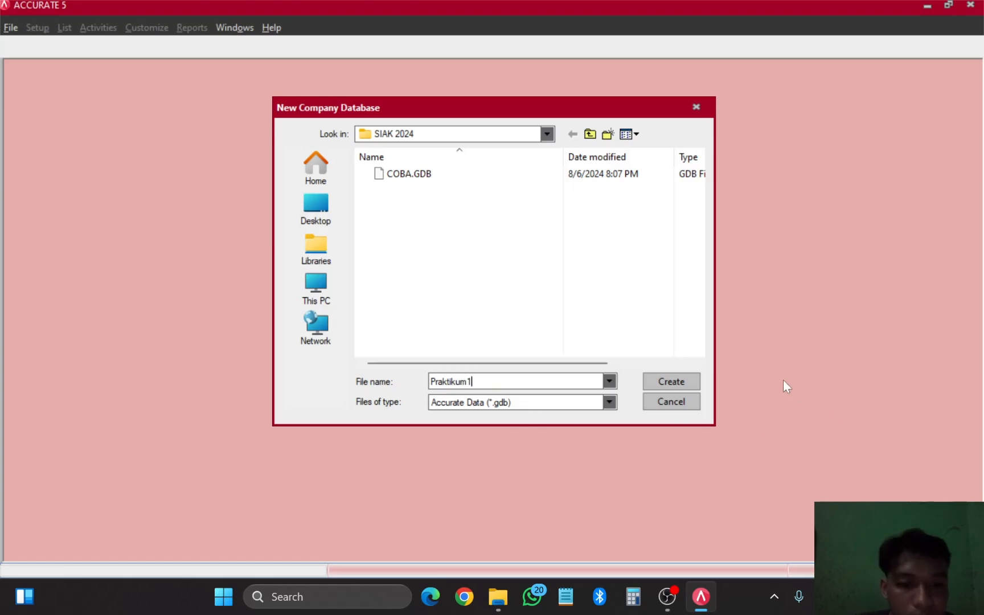
pyautogui.click(672, 381)
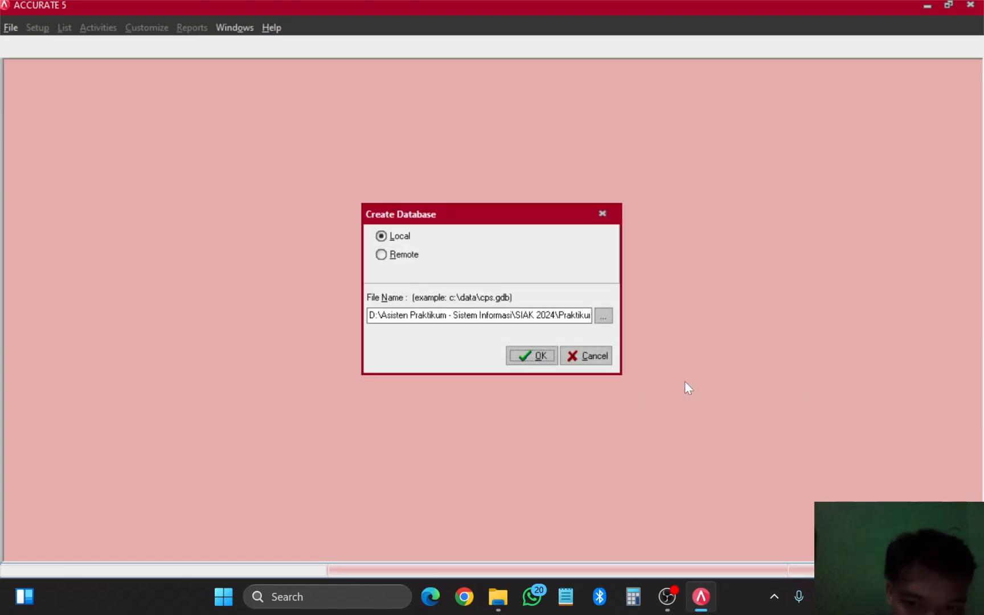
pyautogui.click(536, 357)
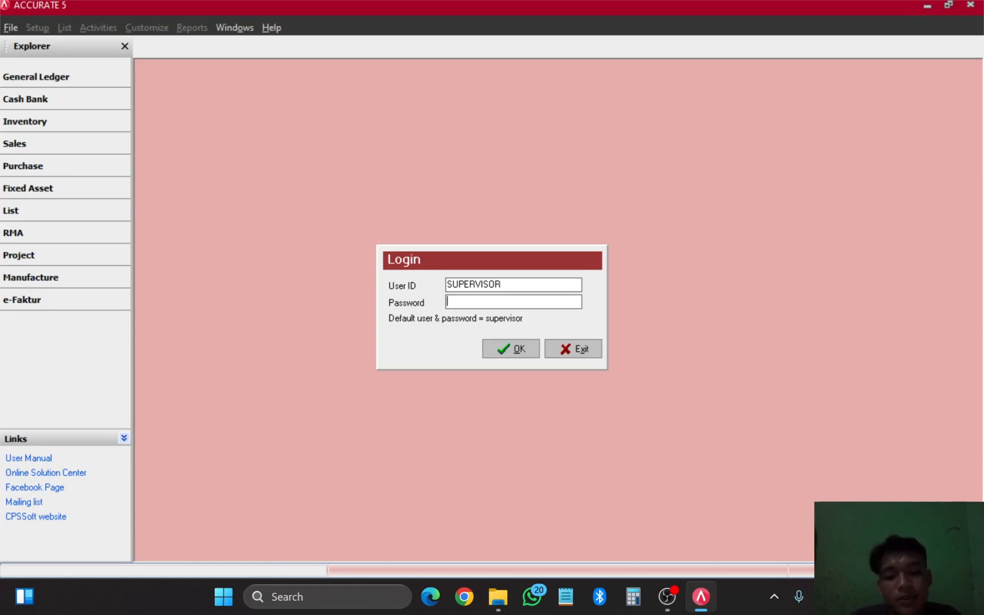
# Step: Enter a user ID and the default password, then submit the login
pyautogui.write('sup')
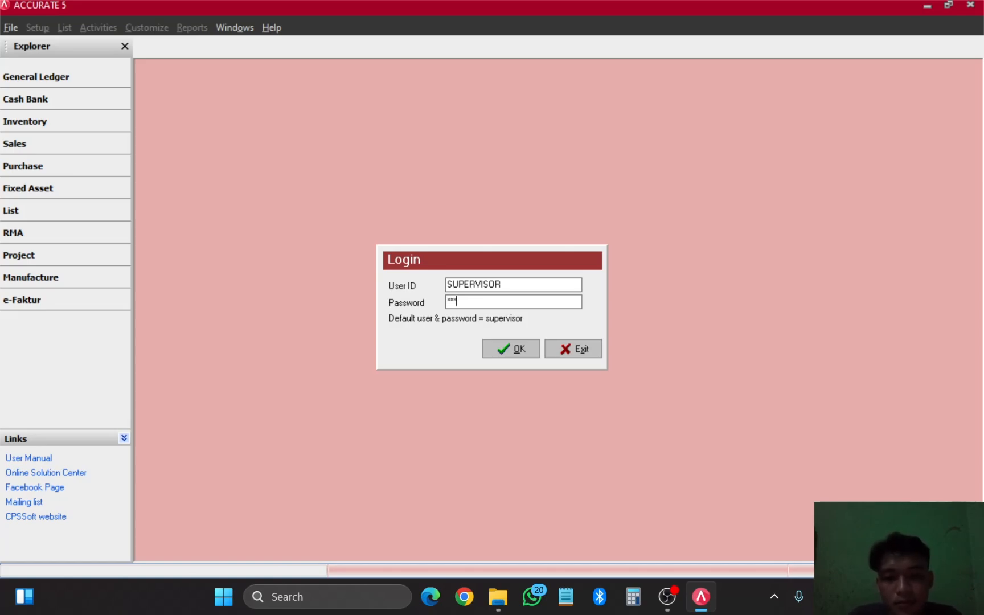
pyautogui.press('BackSpace')
pyautogui.press('BackSpace')
pyautogui.press('BackSpace')
pyautogui.write('su')
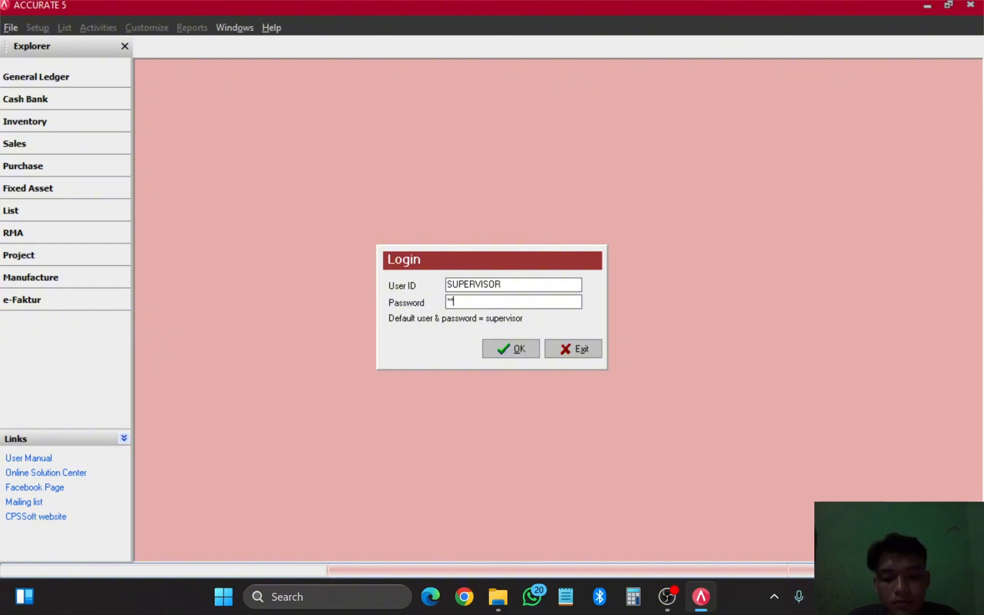
pyautogui.write('pervisor')
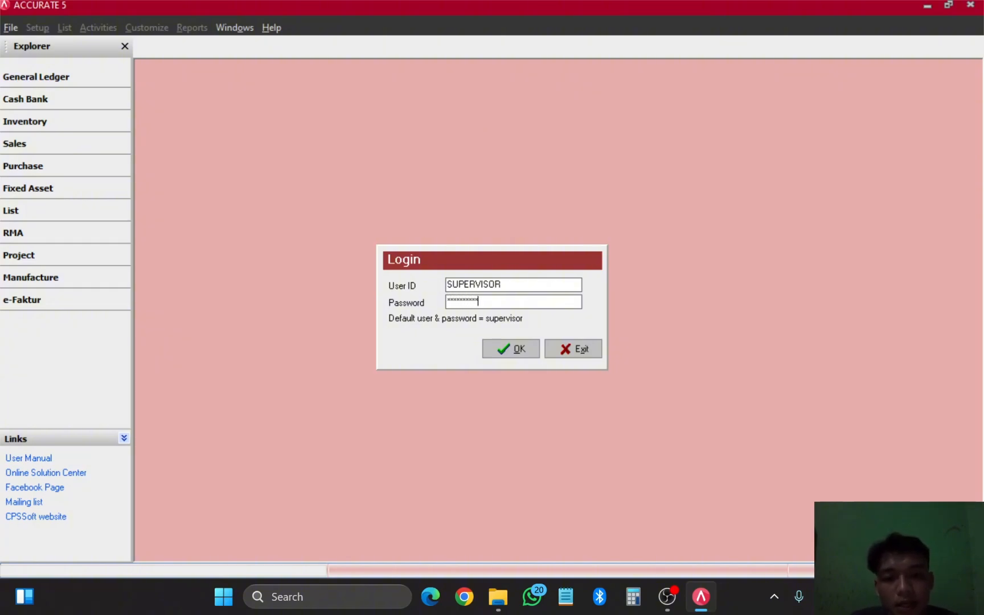
pyautogui.moveTo(502, 284); pyautogui.dragTo(424, 284)
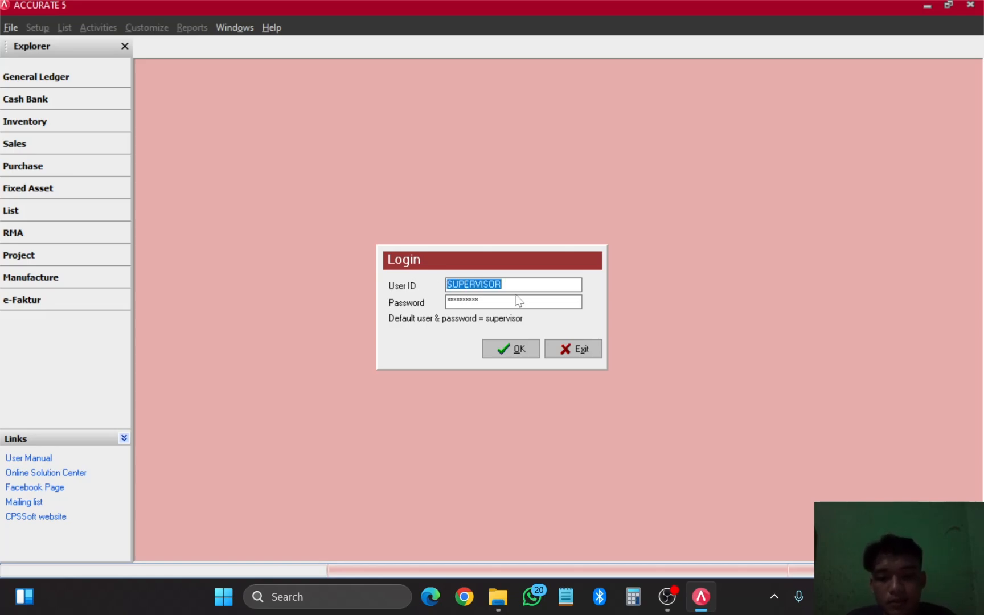
pyautogui.write('SIAK')
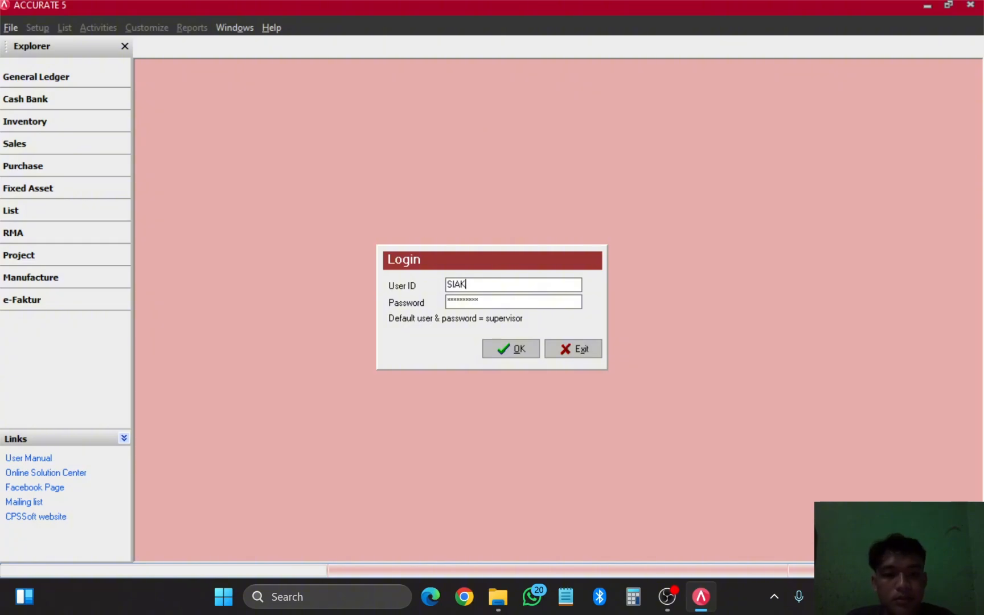
pyautogui.click(516, 347)
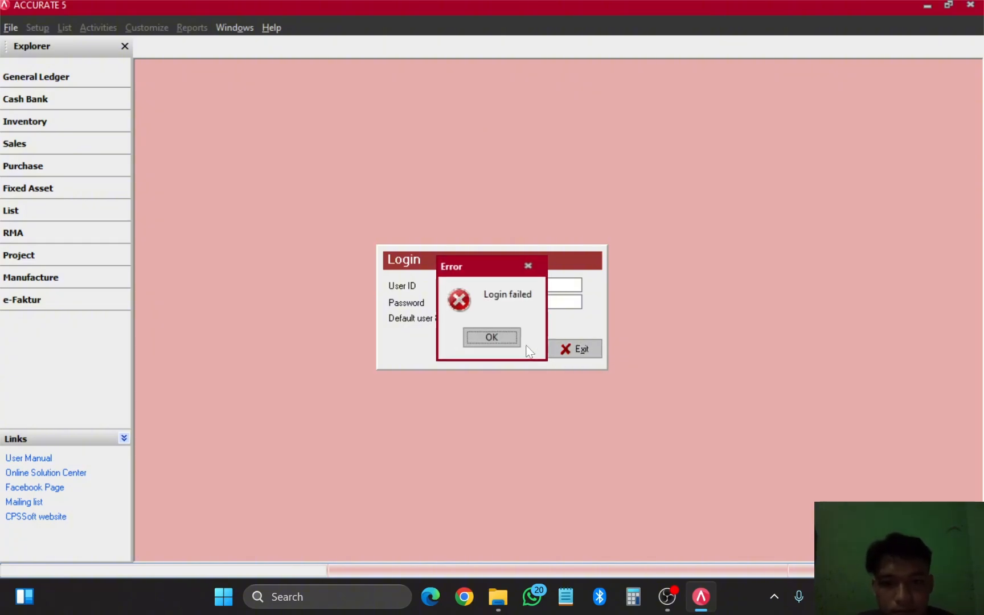
# Step: Dismiss the login error, re-enter the supervisor user ID and password in capitals, and log in
pyautogui.click(476, 338)
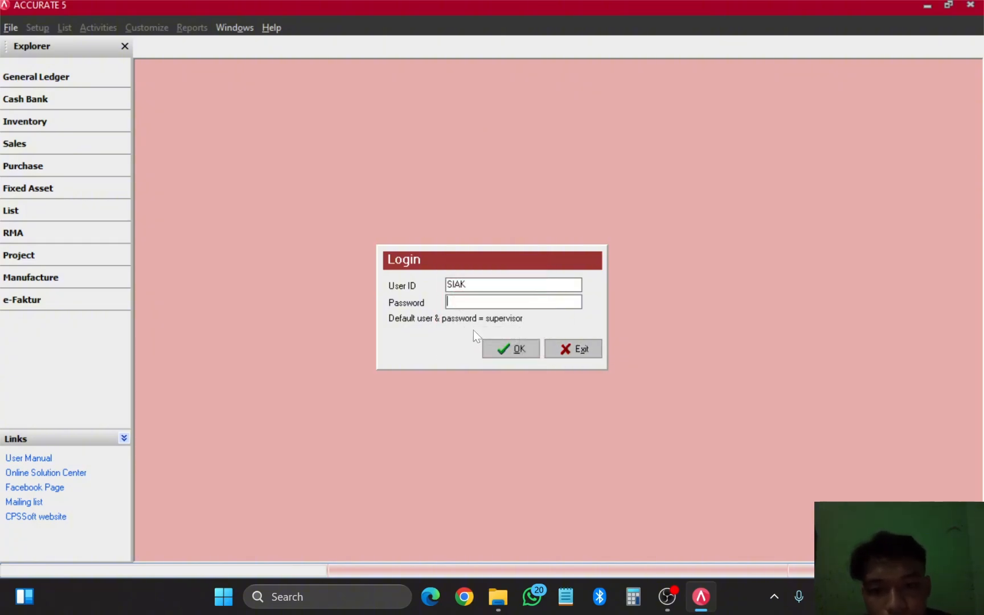
pyautogui.doubleClick(459, 285)
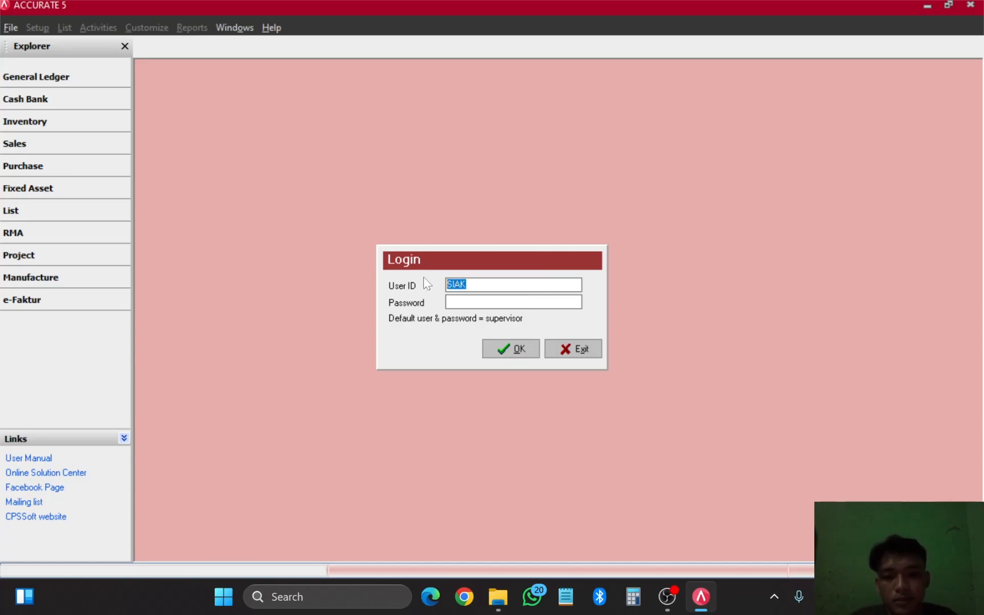
pyautogui.press('capslock')
pyautogui.write('SU')
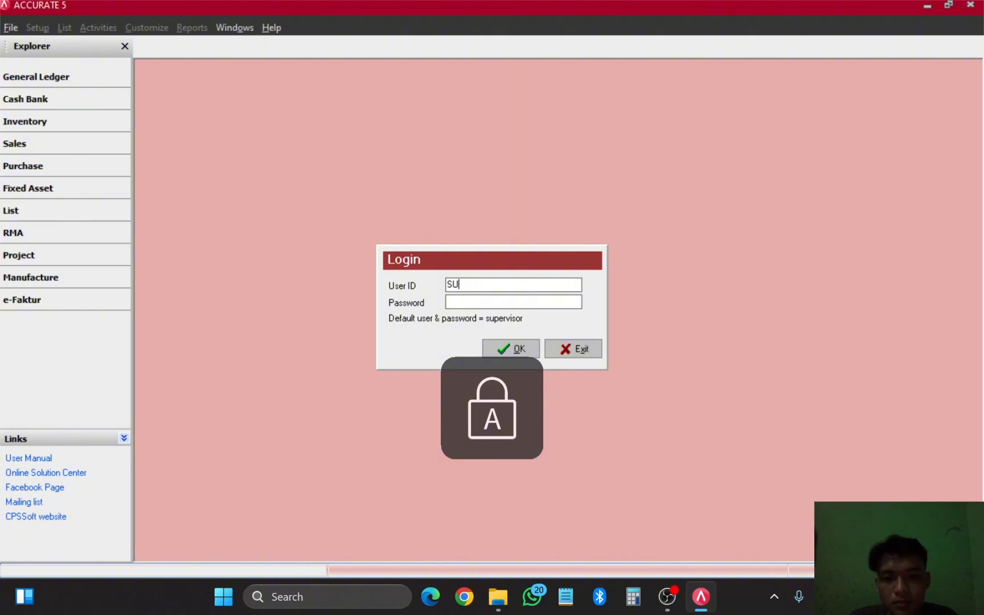
pyautogui.write('PERV')
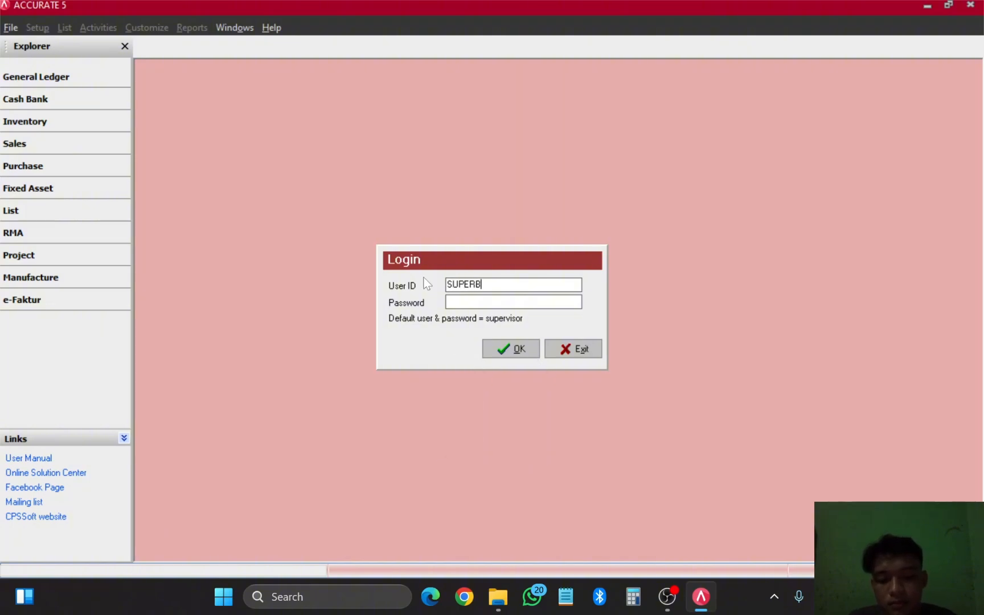
pyautogui.write('ISOR')
pyautogui.press('Tab')
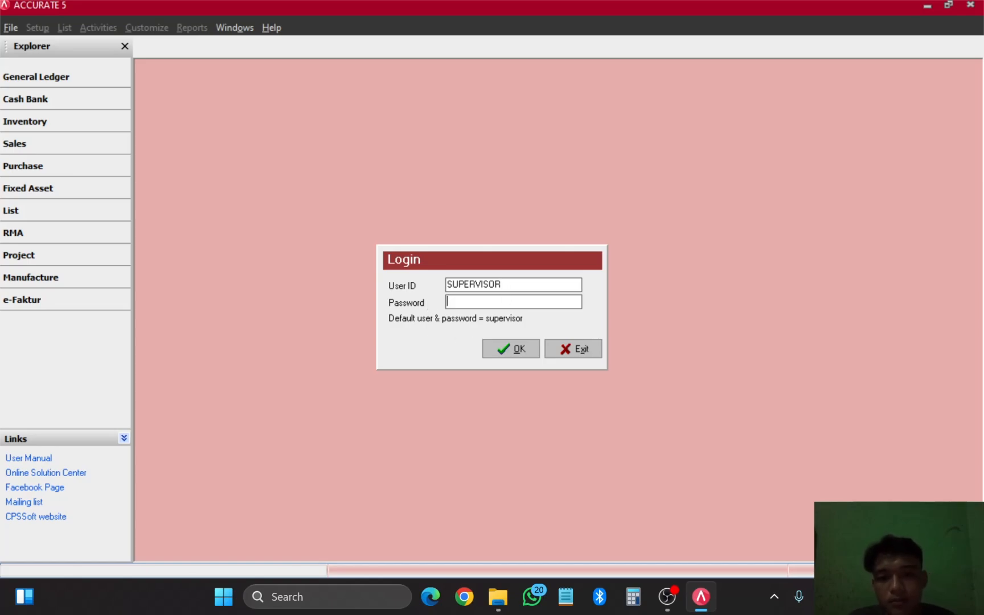
pyautogui.write('SUpervisor')
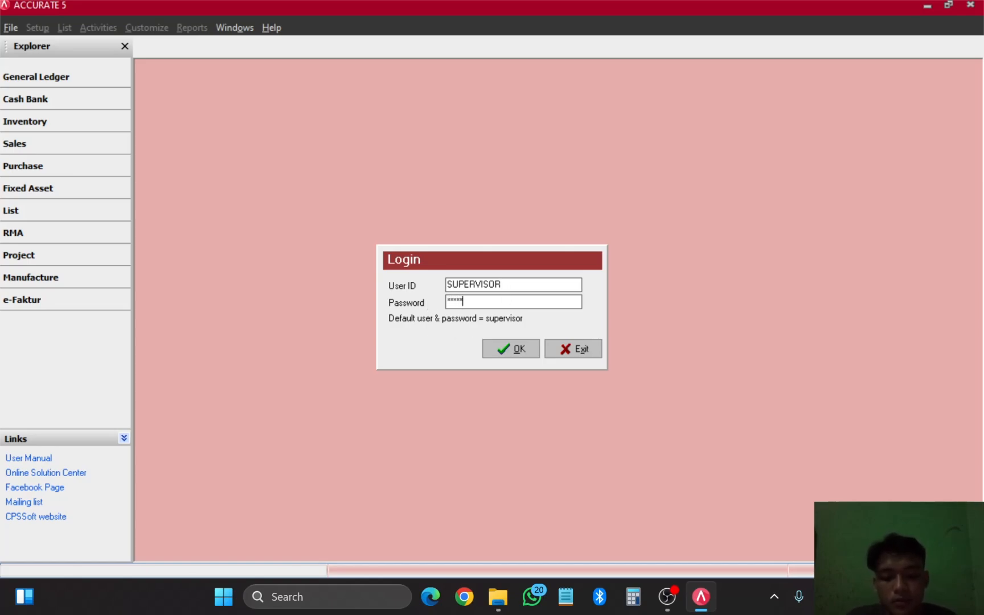
pyautogui.press('capslock')
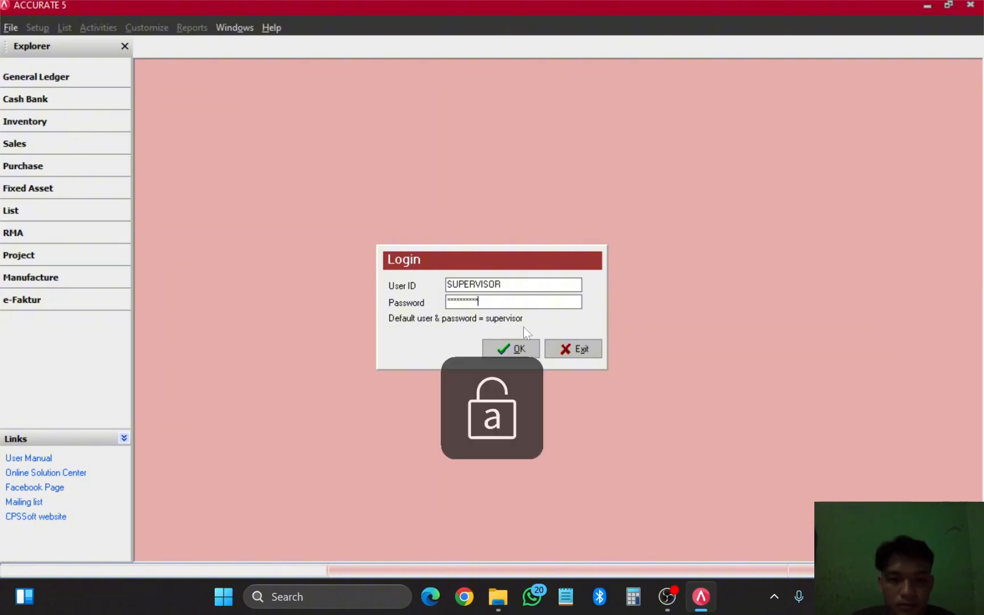
pyautogui.click(509, 353)
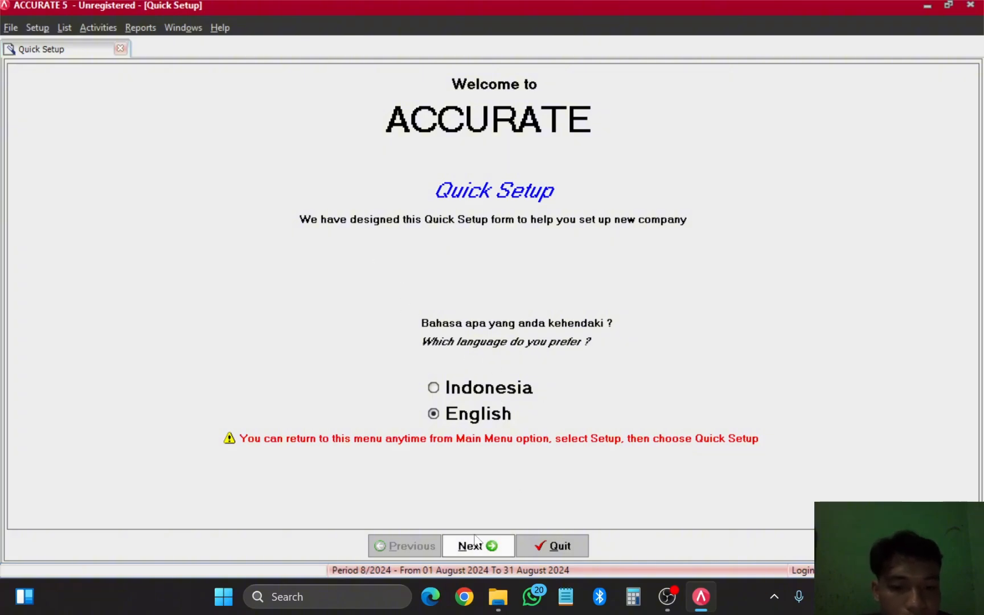
# Step: Continue in English with Basic Setup, agreeing to generate the default accounts
pyautogui.click(487, 547)
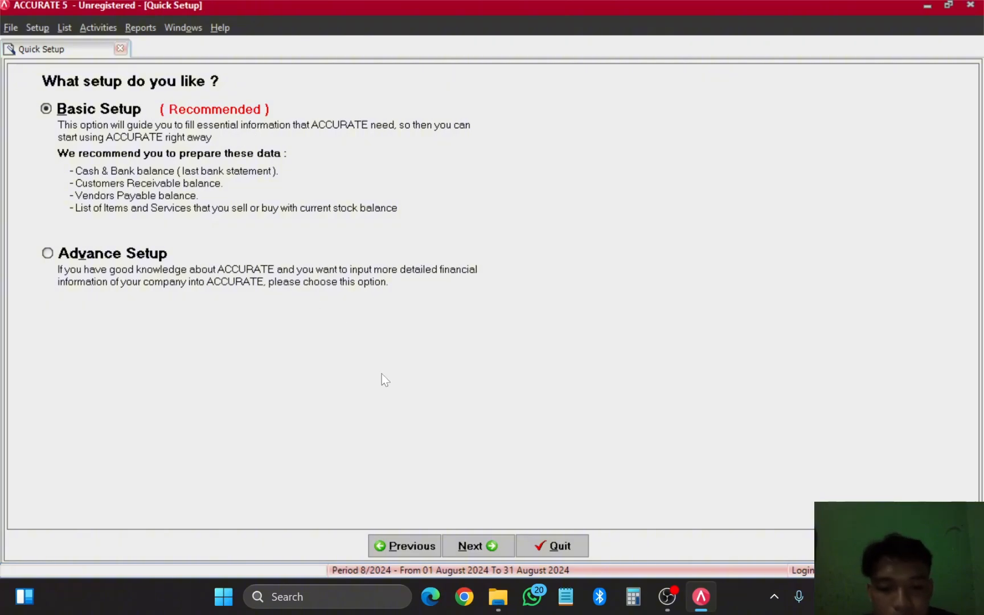
pyautogui.click(481, 545)
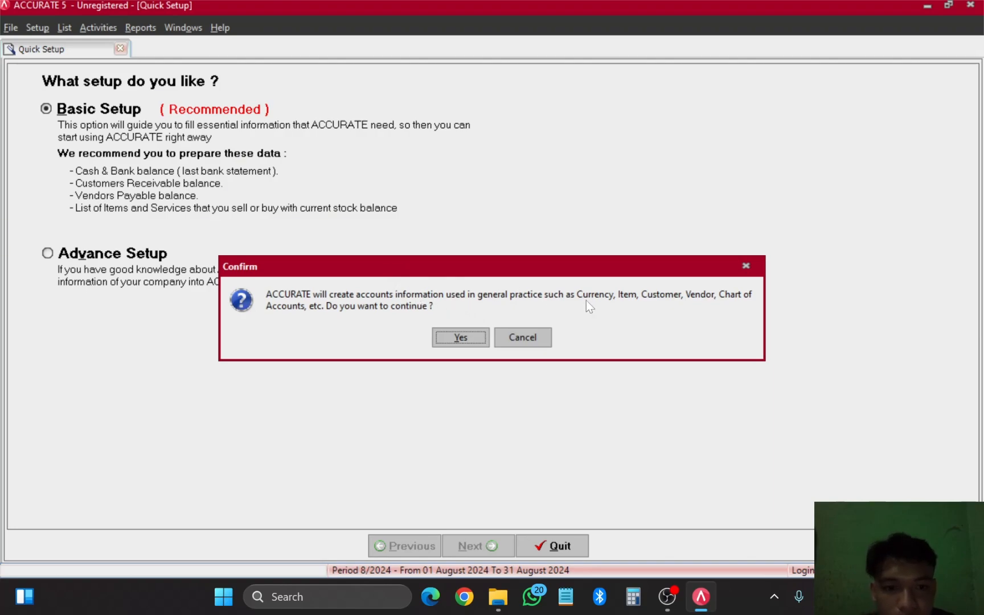
pyautogui.click(460, 337)
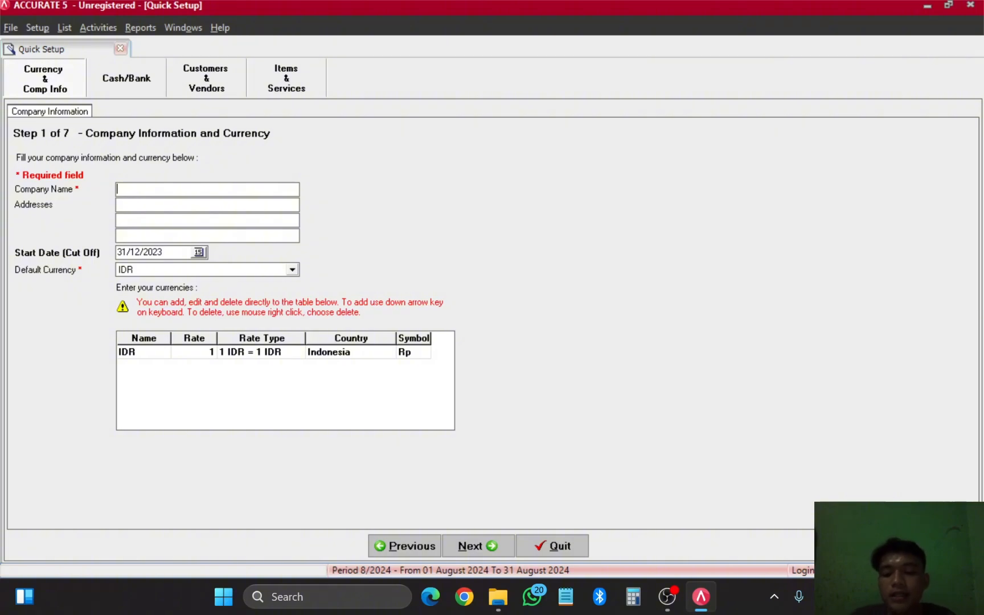
# Step: Enter 'Dahur Store' as the company name
pyautogui.write('Dahur')
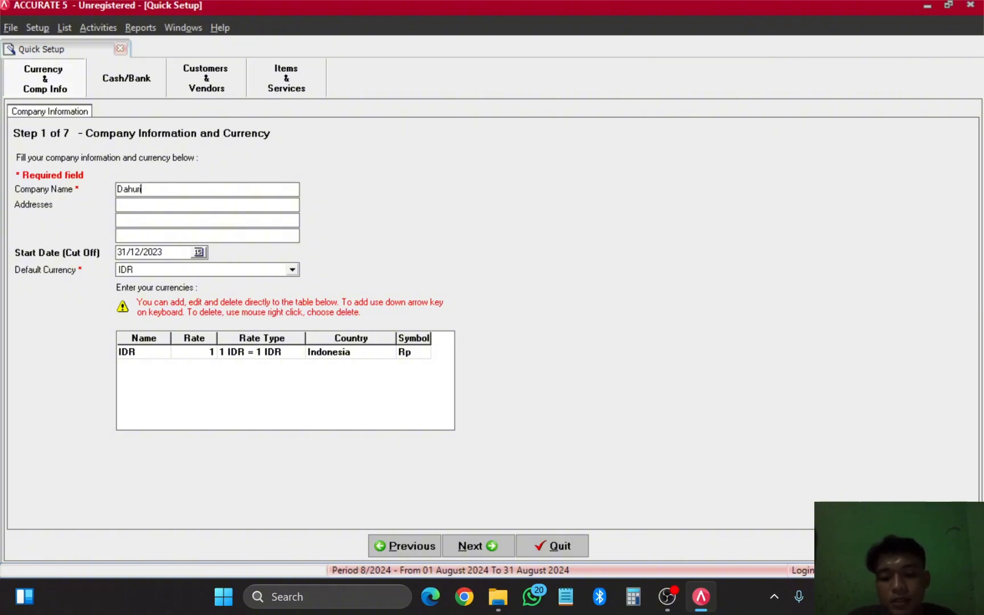
pyautogui.write('i')
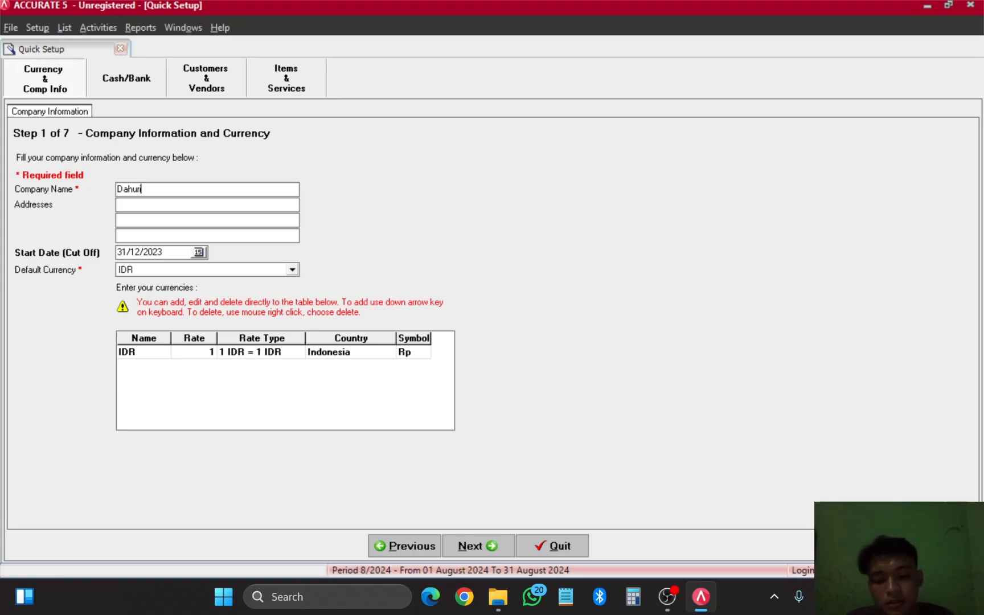
pyautogui.write(',S')
pyautogui.press('BackSpace')
pyautogui.press('BackSpace')
pyautogui.press('BackSpace')
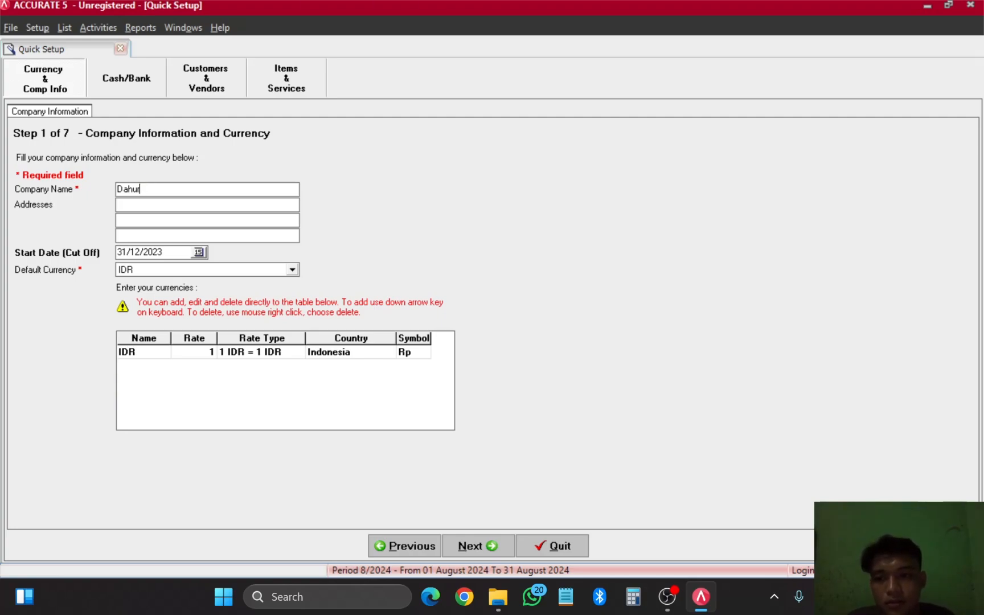
pyautogui.write('o')
pyautogui.press('BackSpace')
pyautogui.write('i,')
pyautogui.press('BackSpace')
pyautogui.press('BackSpace')
pyautogui.press('BackSpace')
pyautogui.write('o')
pyautogui.press('BackSpace')
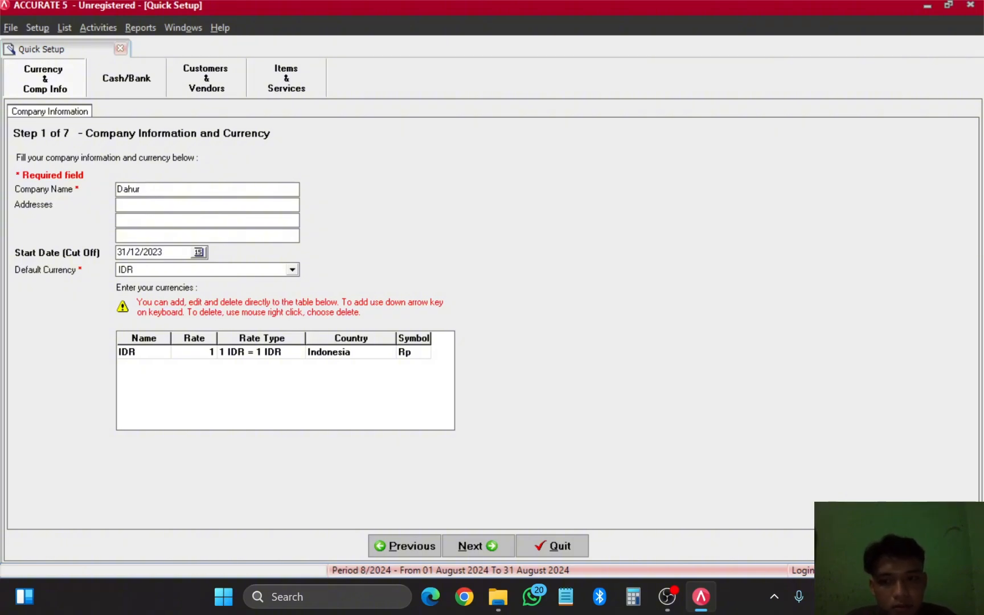
pyautogui.write('St')
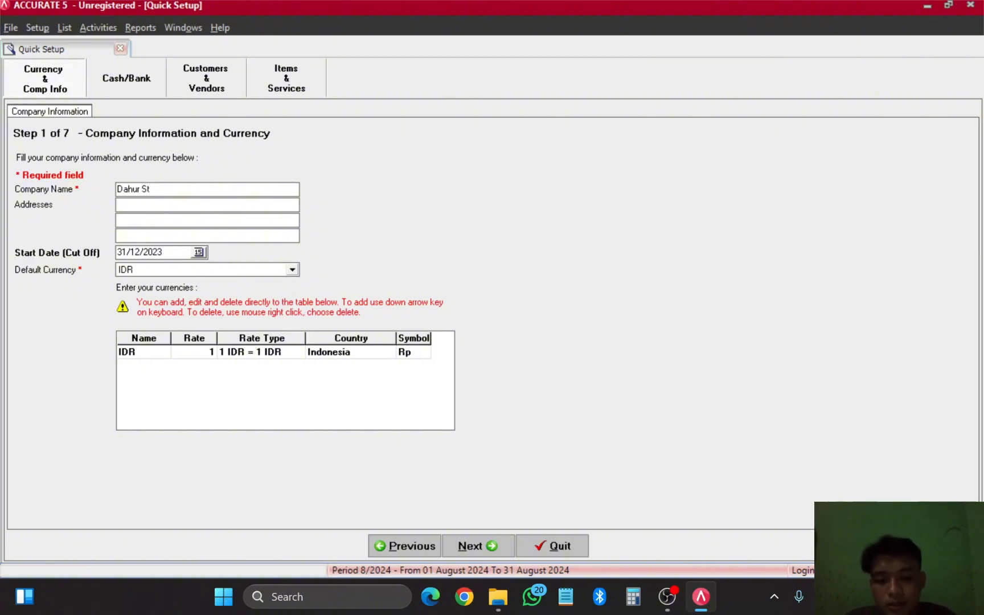
pyautogui.write('ore')
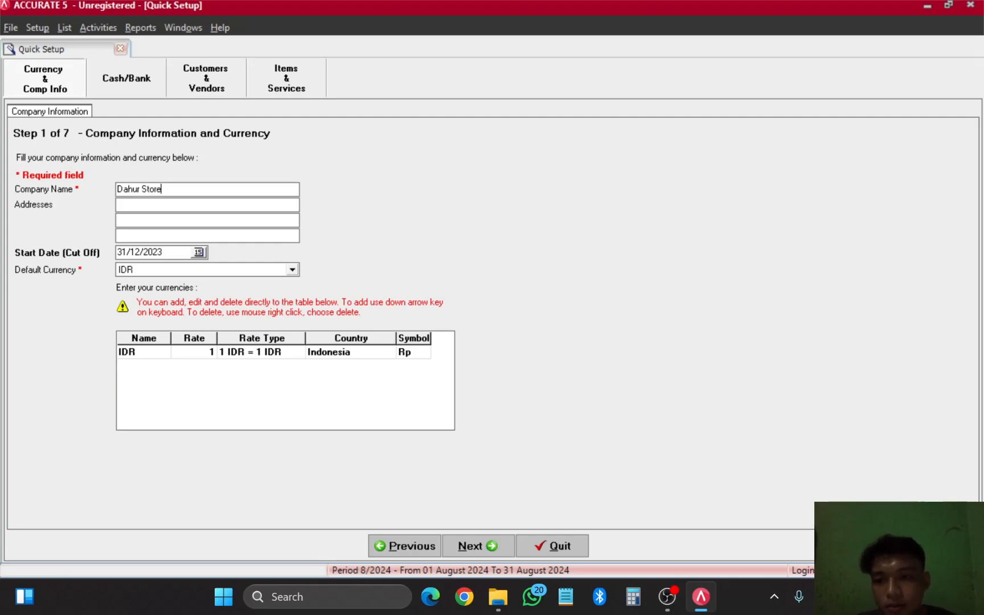
pyautogui.click(153, 204)
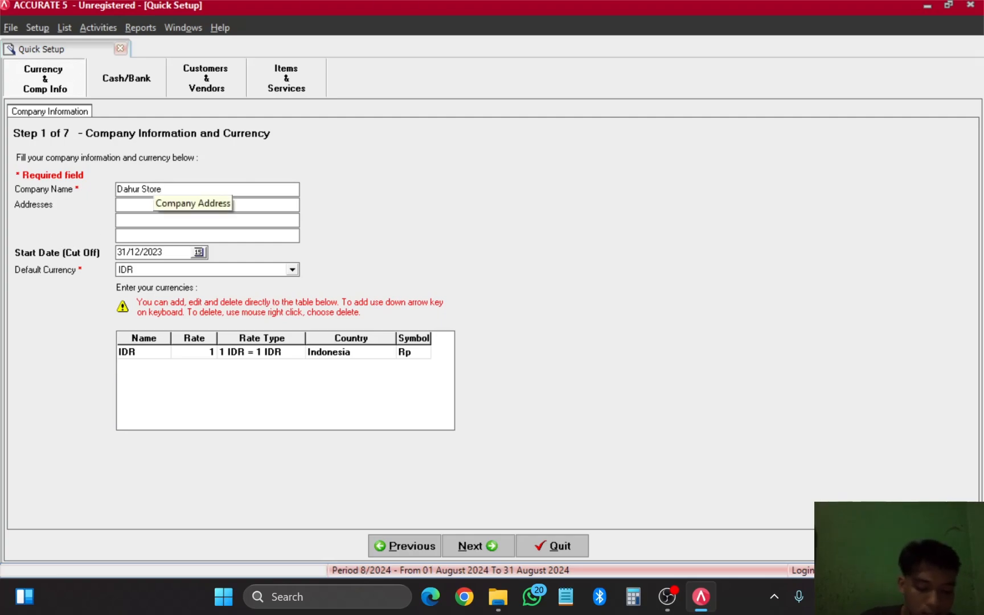
pyautogui.write('Gedung')
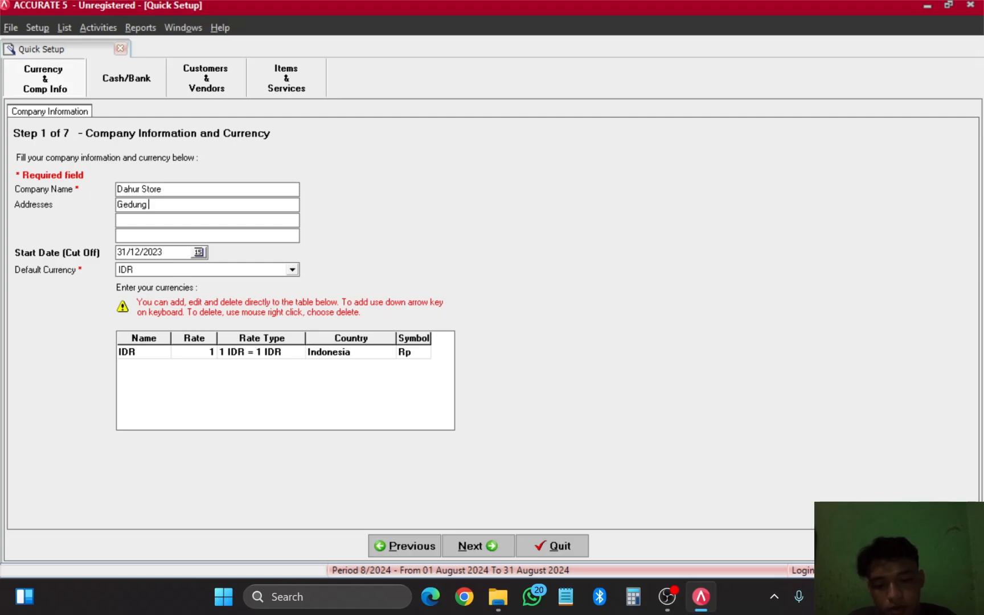
pyautogui.write(' Alpard')
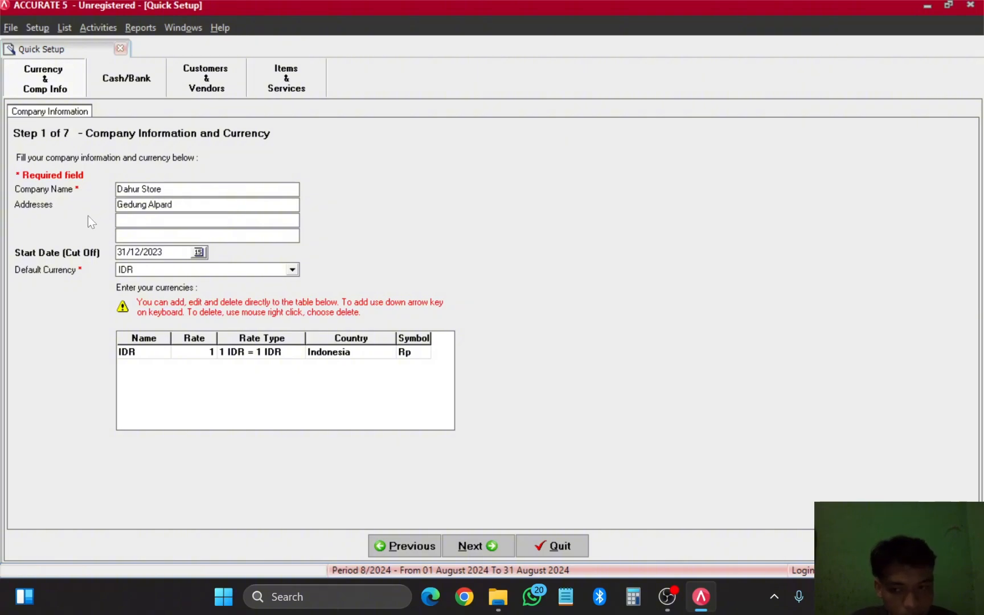
pyautogui.press('Tab')
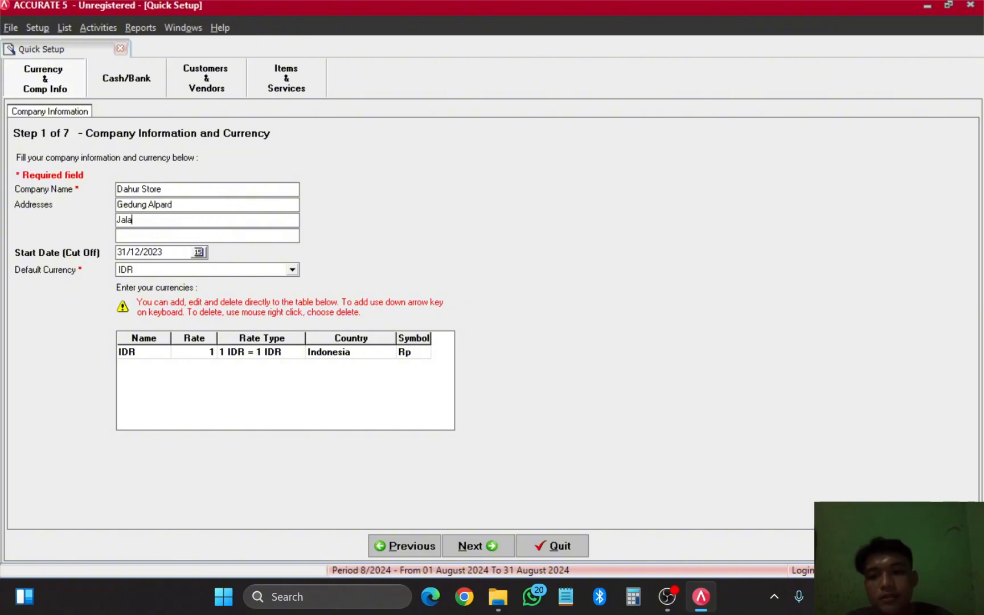
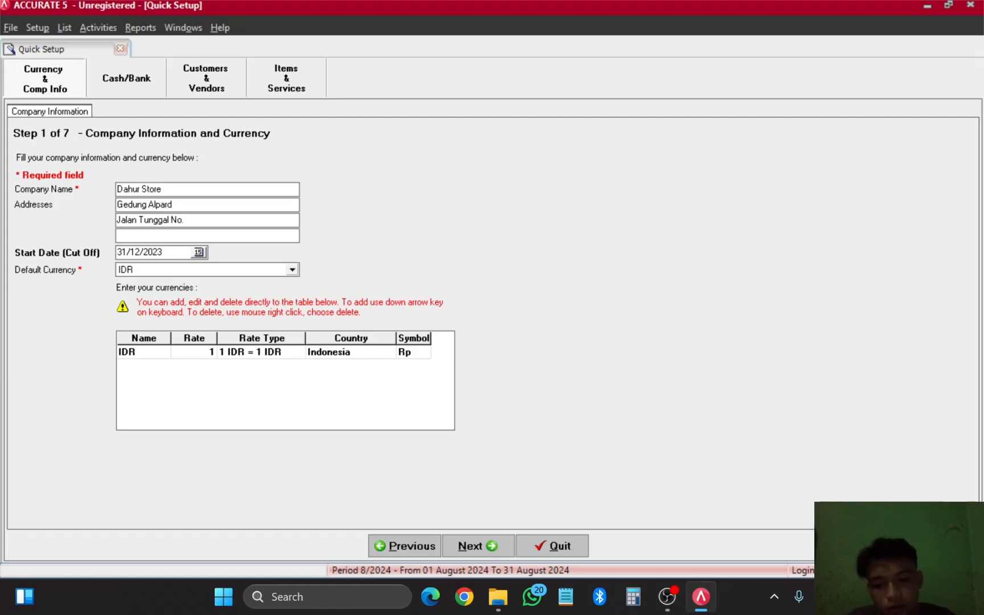
pyautogui.press('Tab')
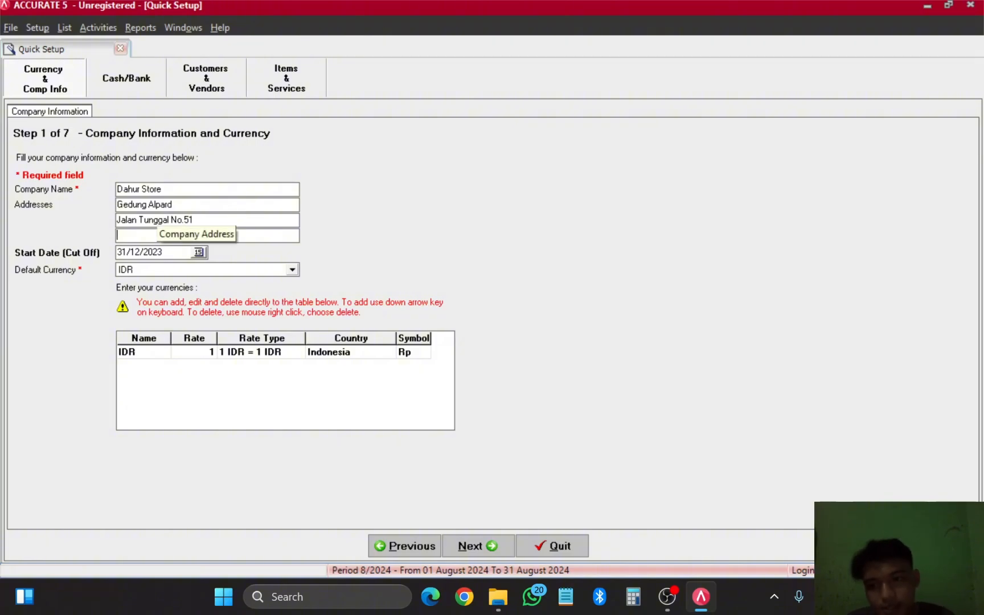
pyautogui.write('Bwng')
pyautogui.press('BackSpace')
pyautogui.press('BackSpace')
pyautogui.press('BackSpace')
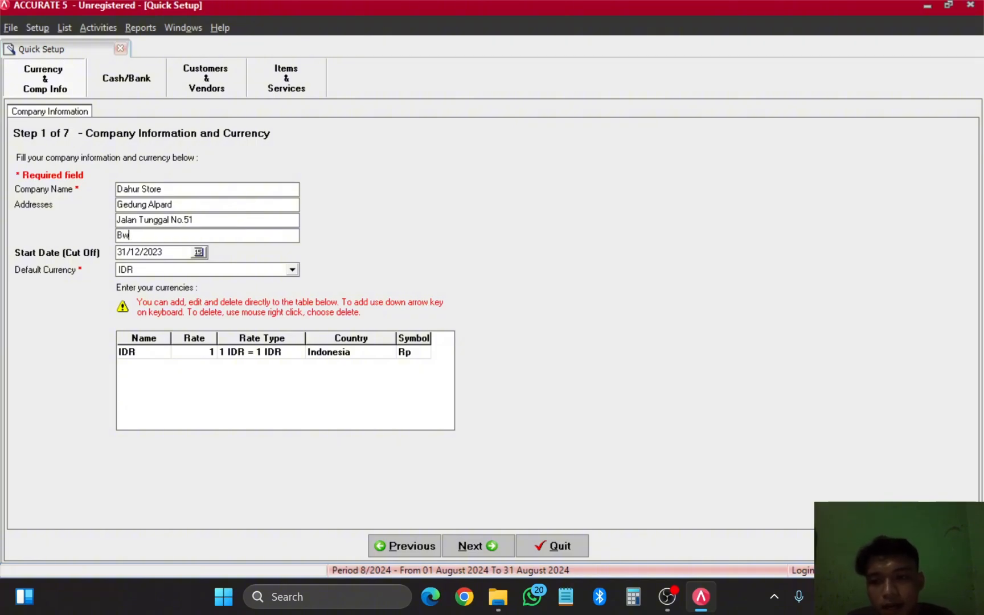
pyautogui.write('engkulu')
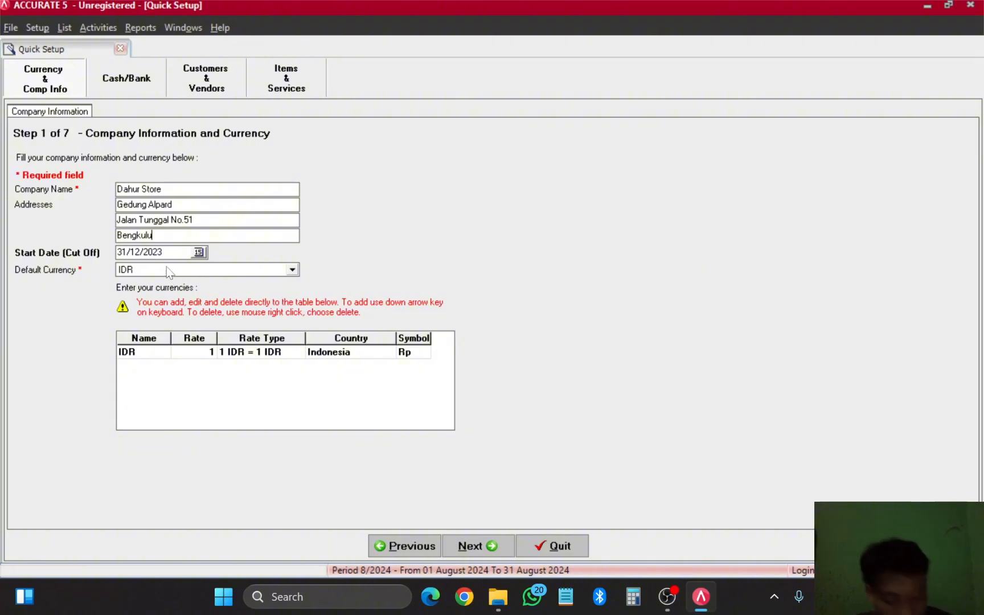
# Step: Pick 31 December 2022 as the start date in the calendar
pyautogui.click(197, 253)
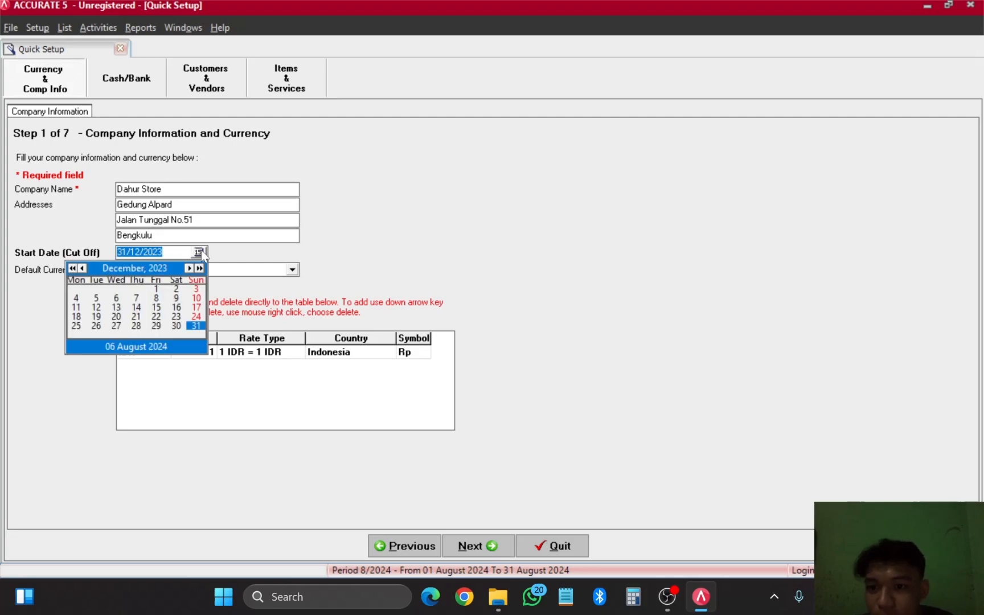
pyautogui.click(72, 269)
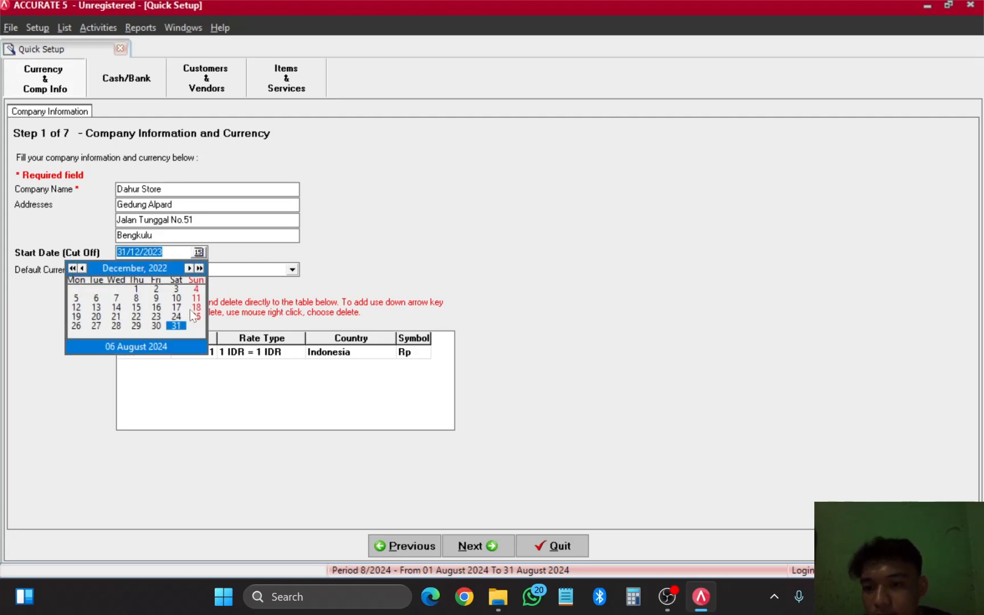
pyautogui.click(183, 325)
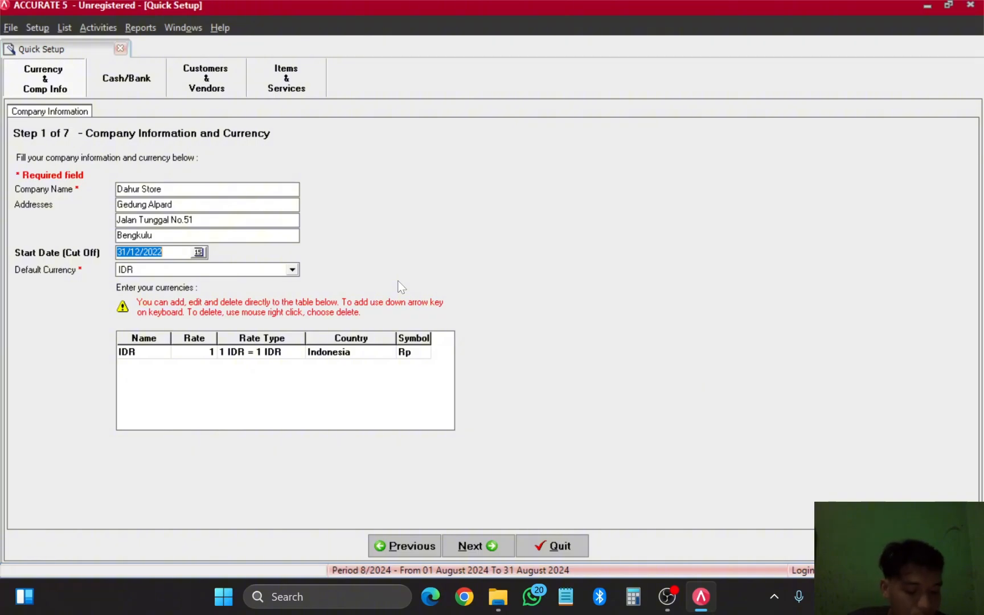
# Step: Advance to the Cash/Bank step and delete the Deposito and Kas Transfer(Post Silang) accounts
pyautogui.click(473, 546)
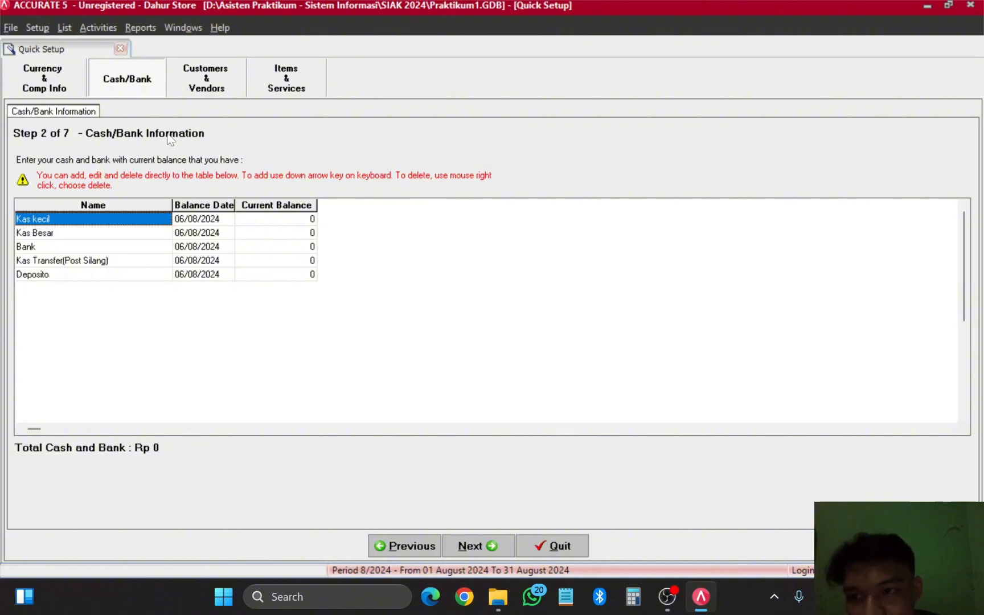
pyautogui.rightClick(61, 277)
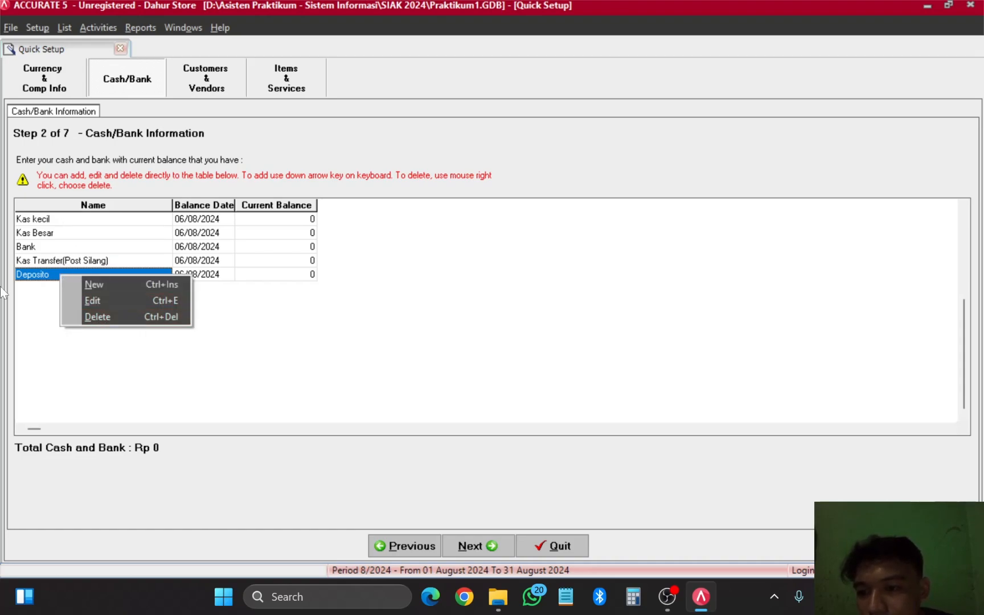
pyautogui.click(39, 292)
pyautogui.rightClick(40, 271)
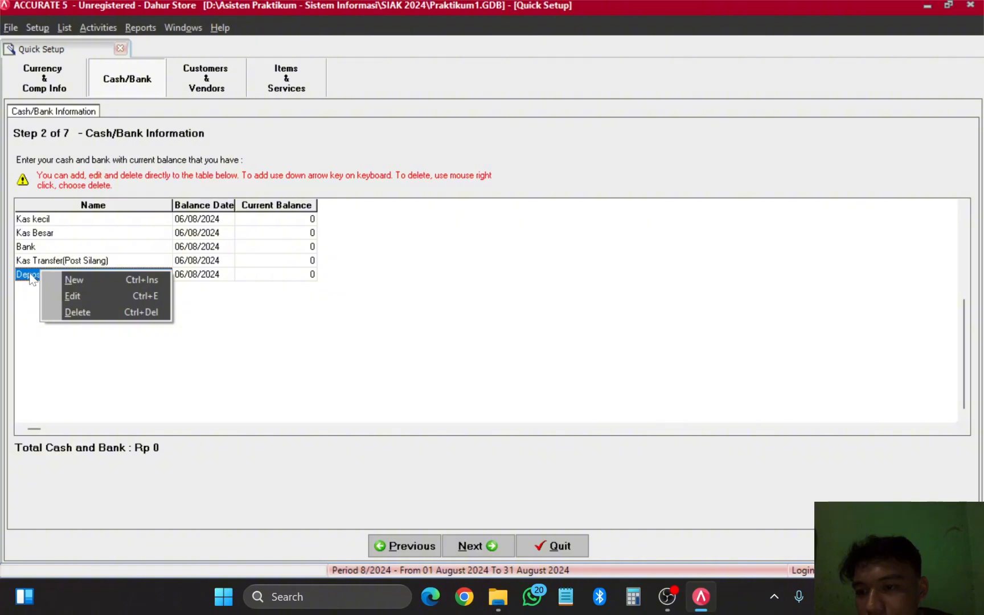
pyautogui.click(95, 313)
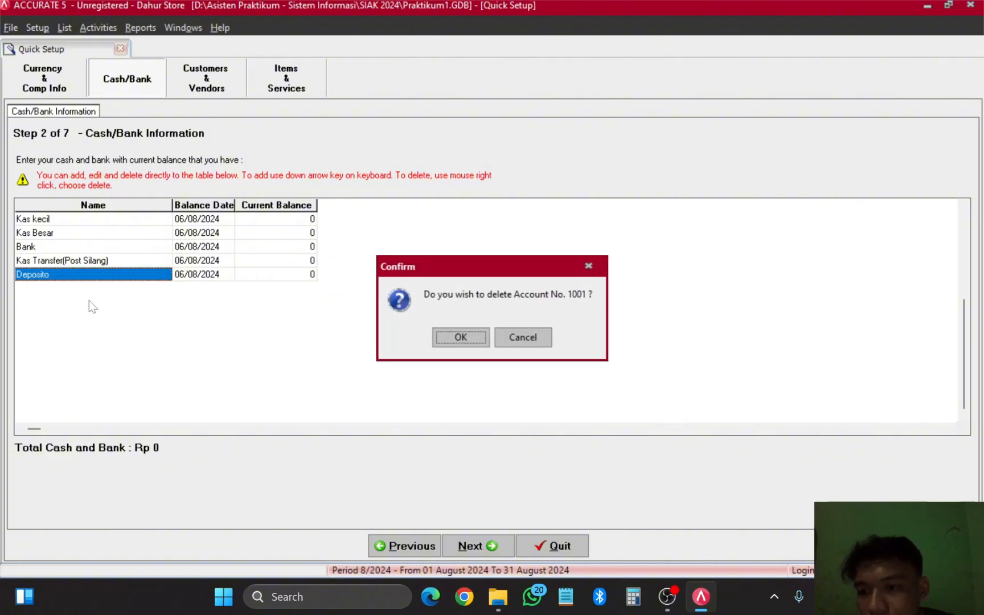
pyautogui.click(450, 335)
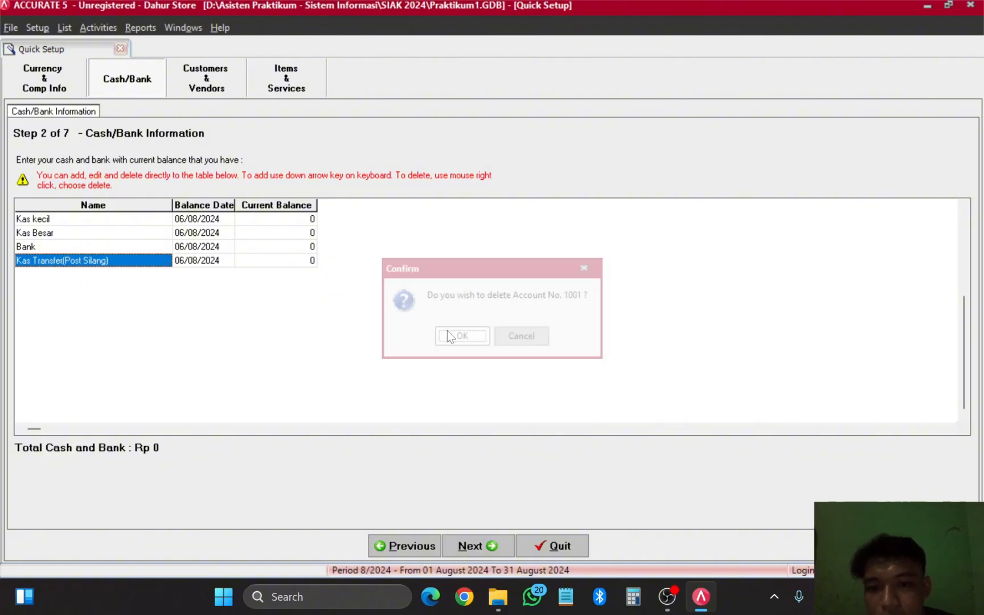
pyautogui.rightClick(127, 266)
pyautogui.click(144, 300)
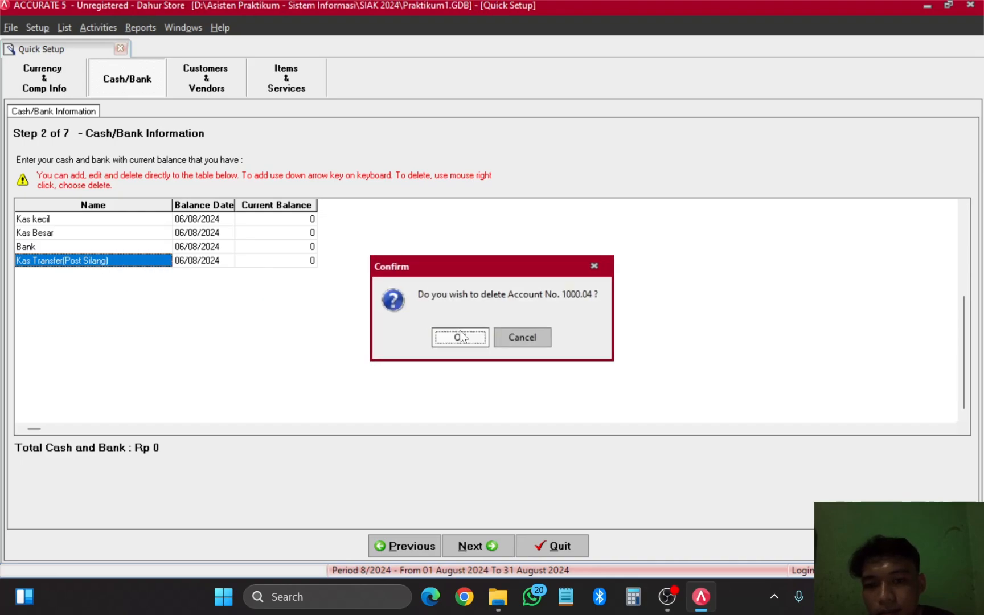
pyautogui.click(461, 336)
# Step: Delete the remaining Bank, Kas Besar and Kas kecil accounts
pyautogui.rightClick(141, 246)
pyautogui.click(185, 285)
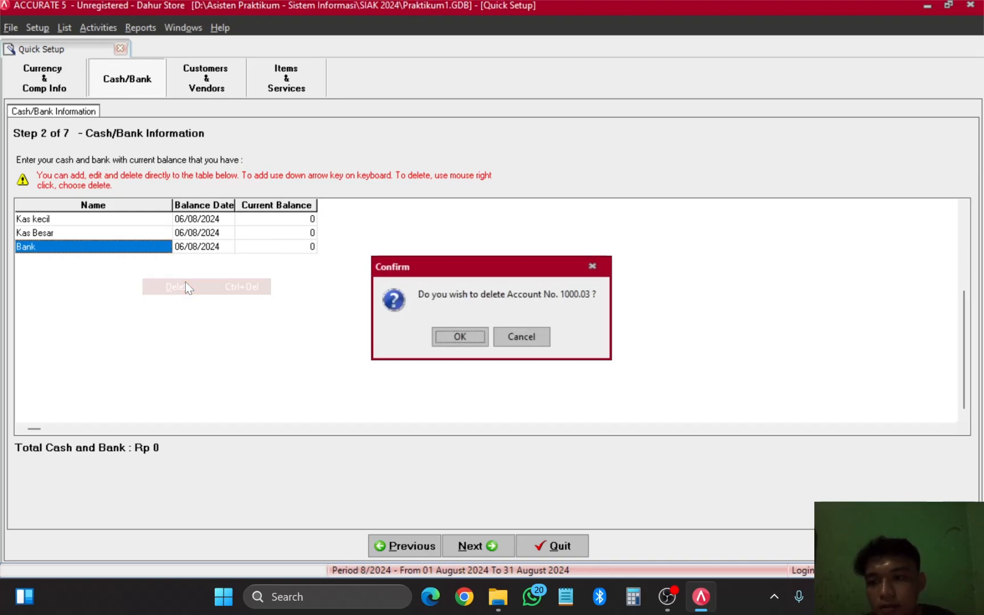
pyautogui.click(464, 340)
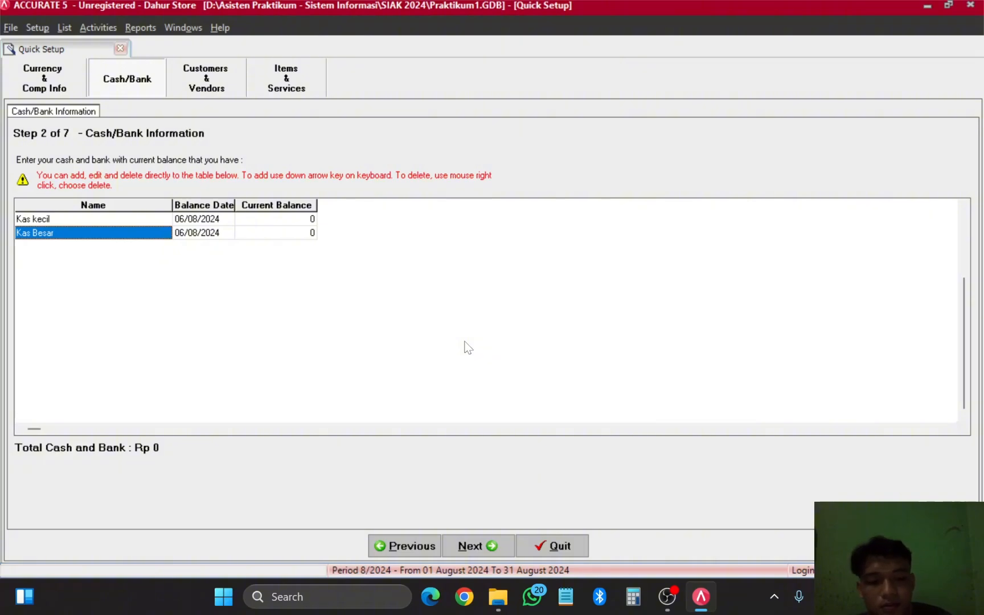
pyautogui.hotkey('ctrl', 'Delete')
pyautogui.click(465, 342)
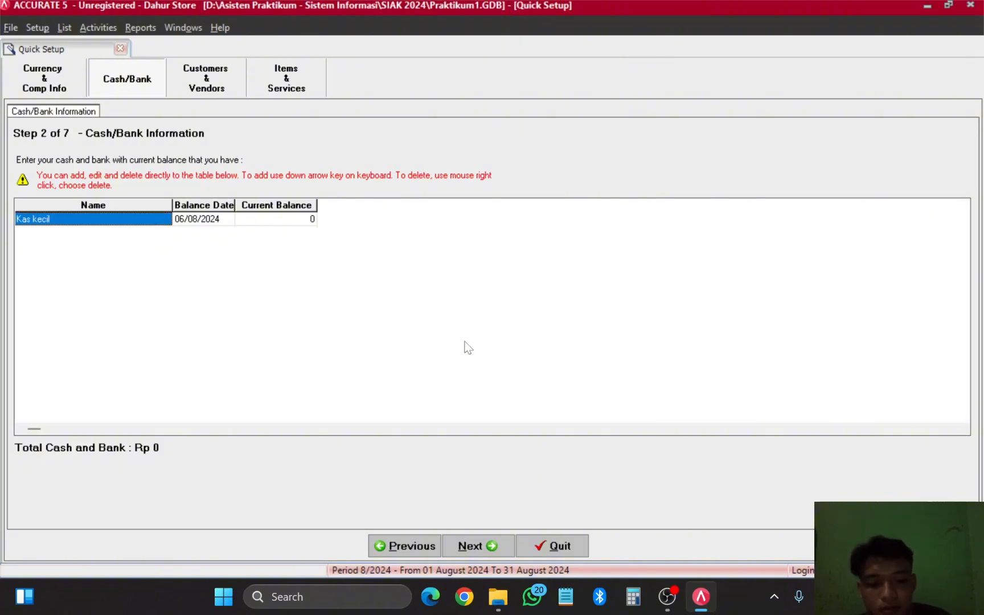
pyautogui.hotkey('ctrl', 'Delete')
pyautogui.click(464, 342)
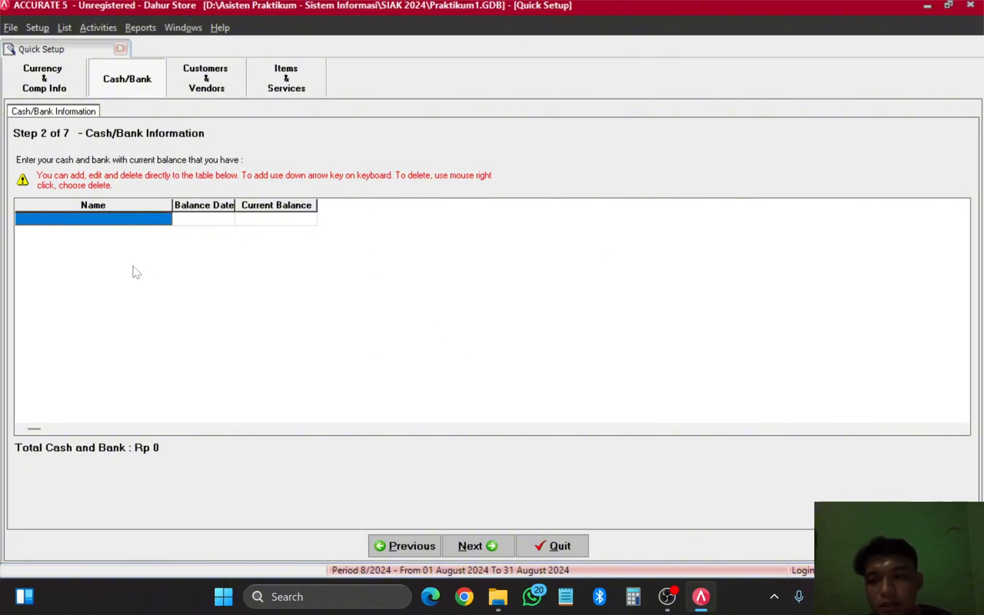
# Step: Add an account named Cash with a balance date of 31/12/2022
pyautogui.click(114, 220)
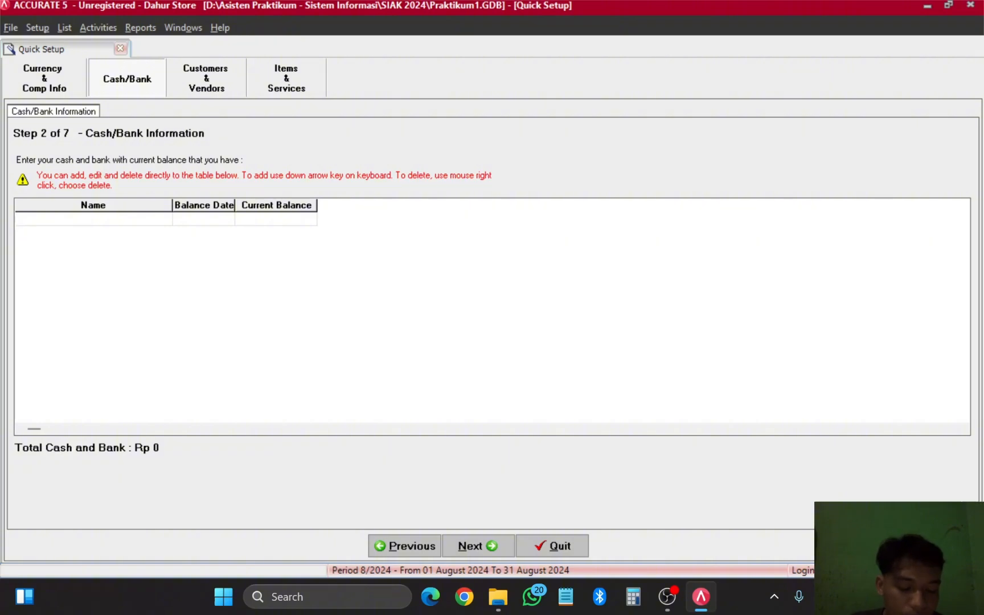
pyautogui.write('Cas')
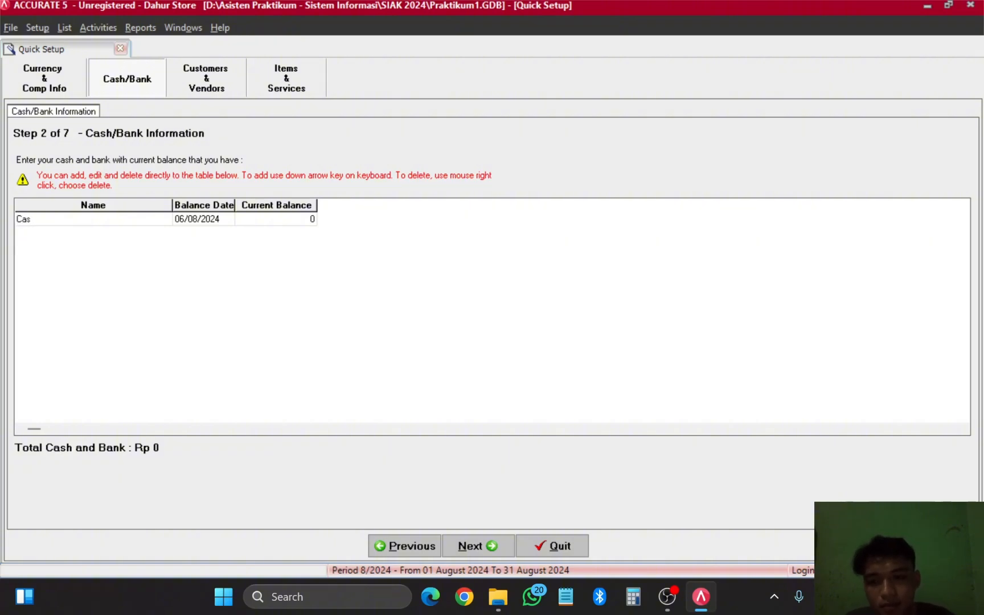
pyautogui.write('h')
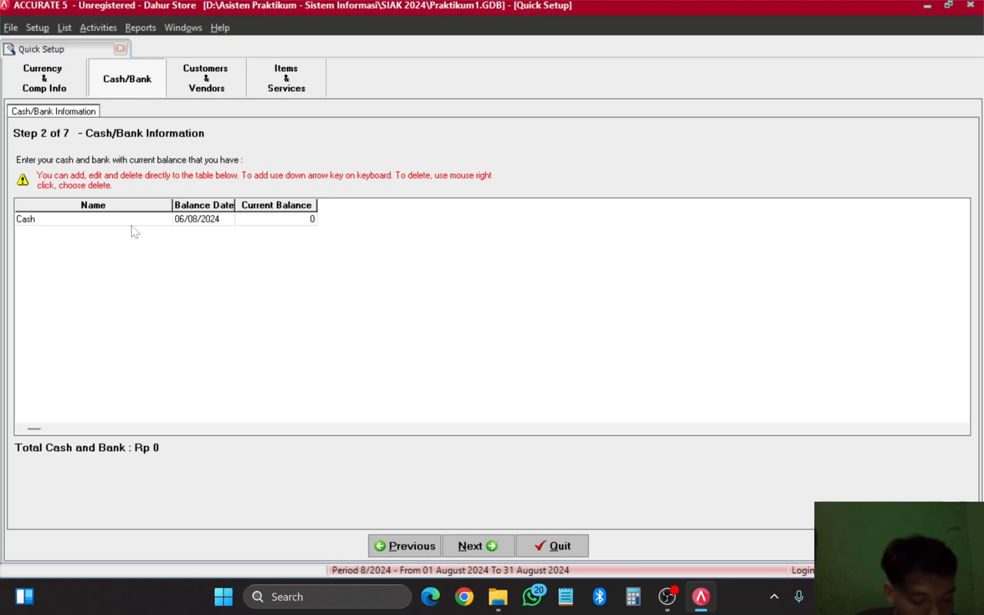
pyautogui.click(226, 221)
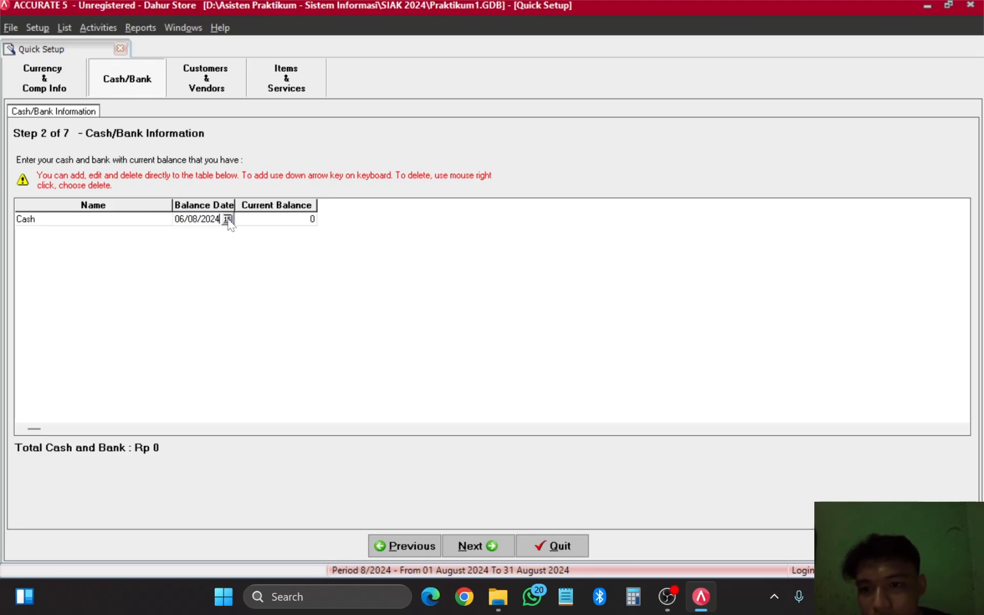
pyautogui.click(227, 219)
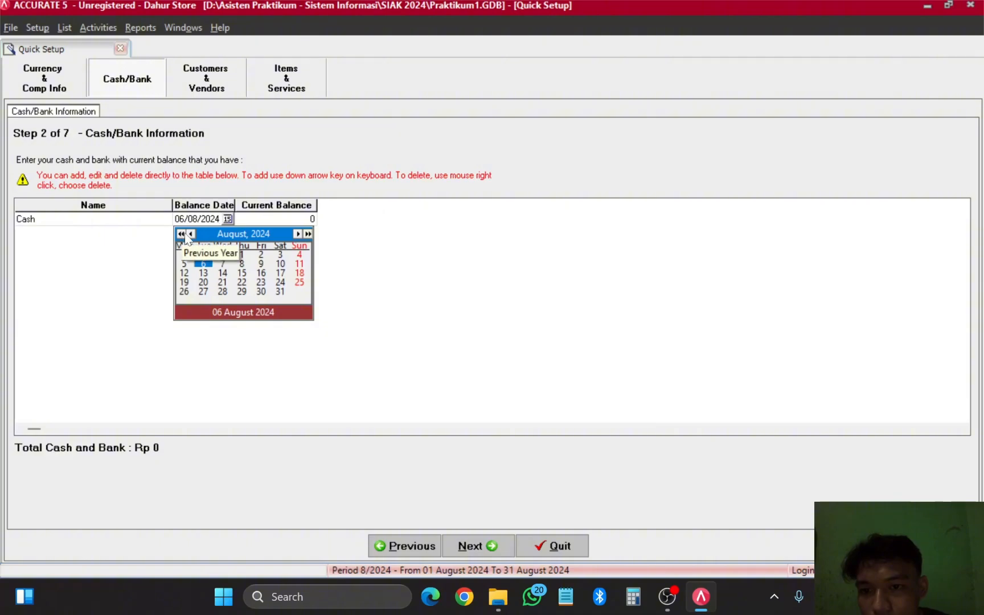
pyautogui.click(181, 234)
pyautogui.click(181, 233)
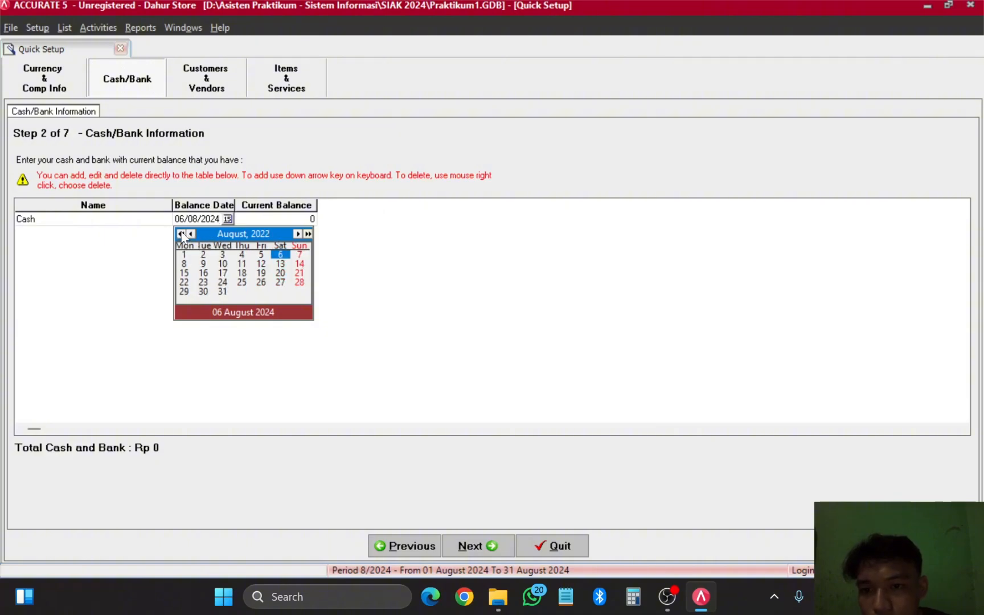
pyautogui.click(181, 233)
pyautogui.click(308, 233)
pyautogui.click(297, 234)
pyautogui.click(297, 234)
pyautogui.click(297, 233)
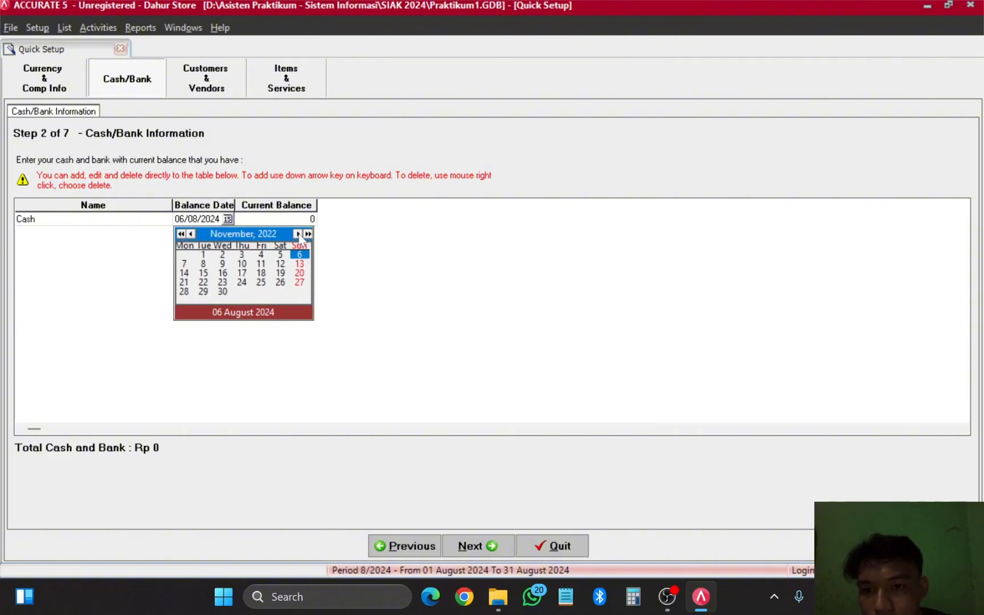
pyautogui.click(297, 233)
pyautogui.click(281, 292)
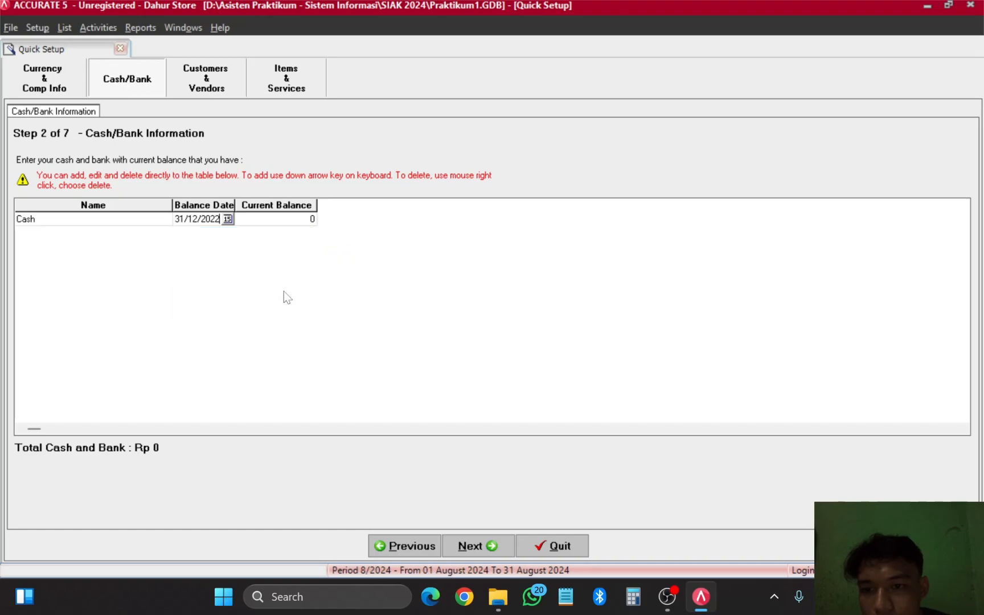
# Step: Replace the Cash account's 0 balance with 8,000,000
pyautogui.click(272, 221)
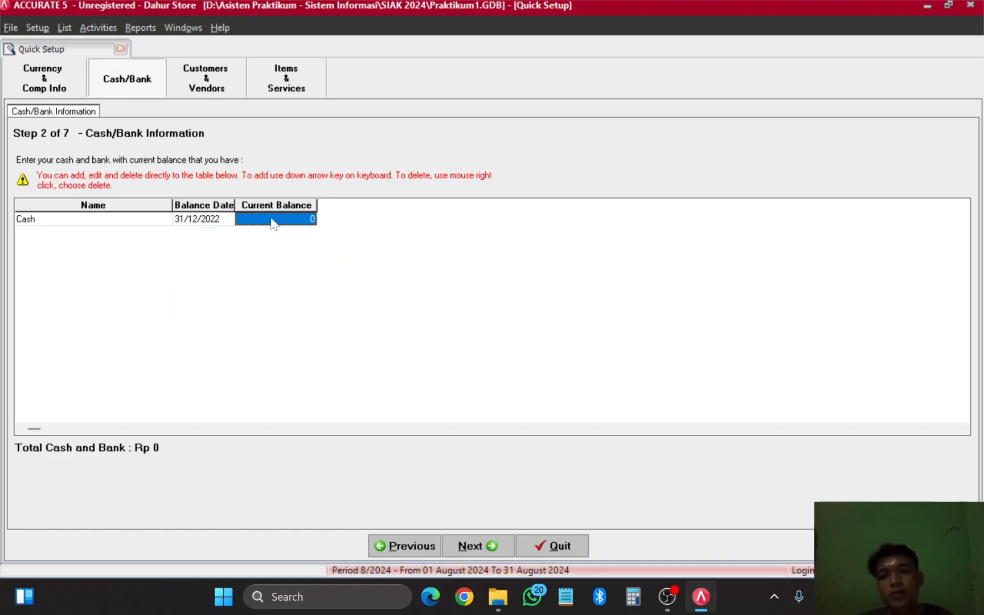
pyautogui.click(272, 222)
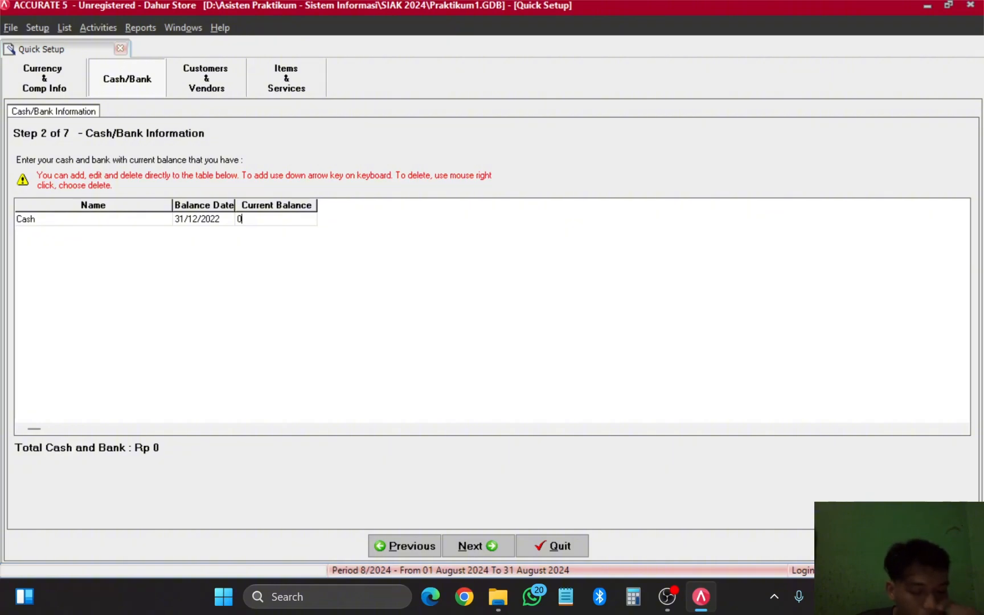
pyautogui.press('BackSpace')
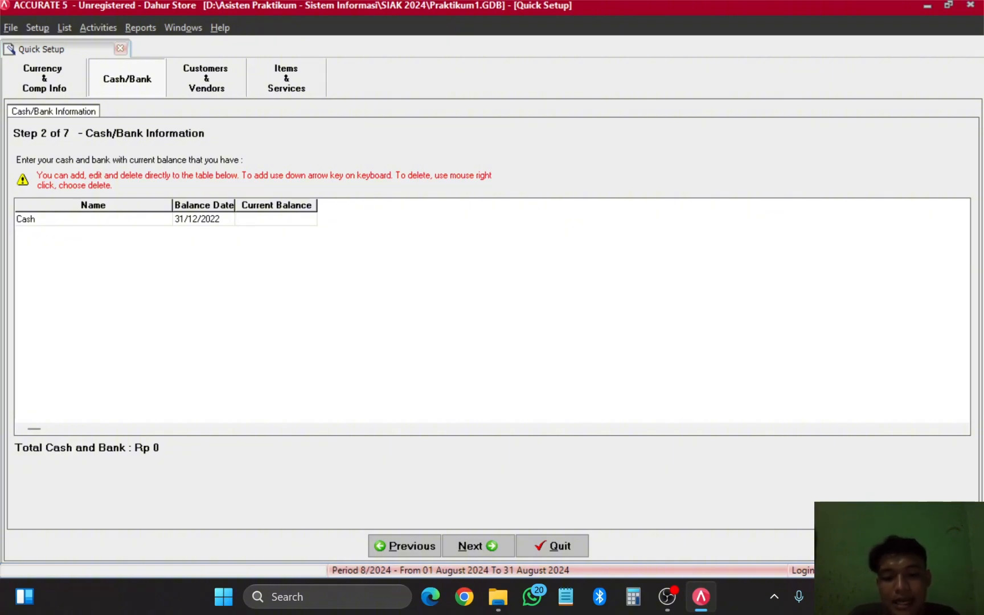
pyautogui.write('8000000')
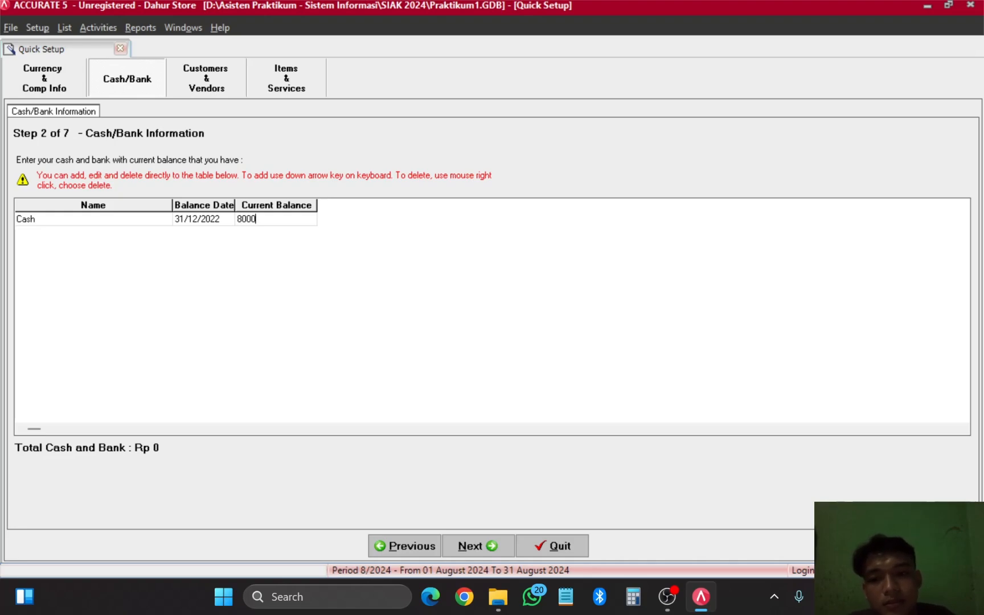
pyautogui.click(222, 220)
pyautogui.click(271, 225)
pyautogui.click(101, 221)
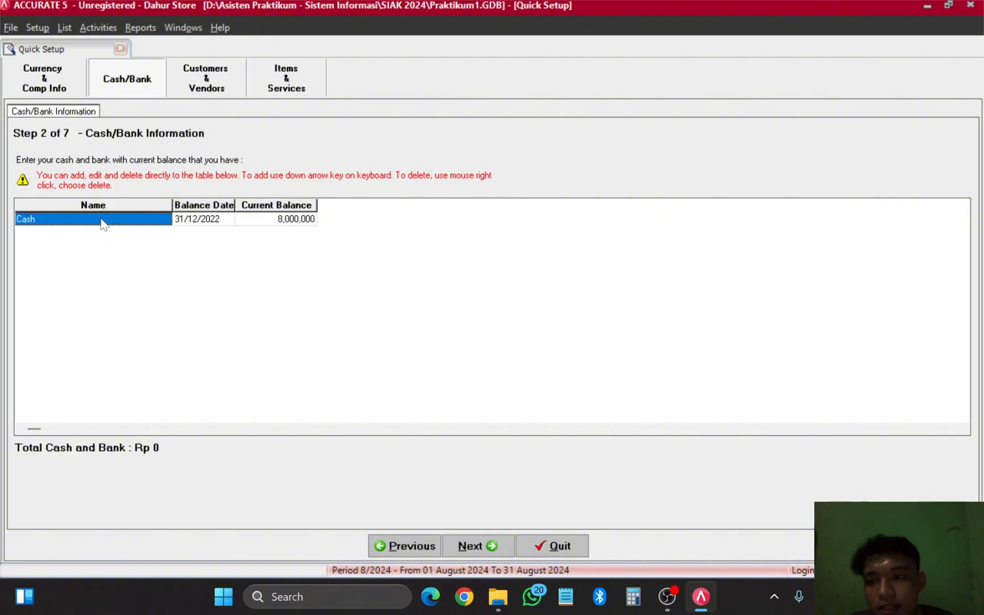
# Step: Add a new account row named Bank with a balance date of 31/12/2022
pyautogui.press('Down')
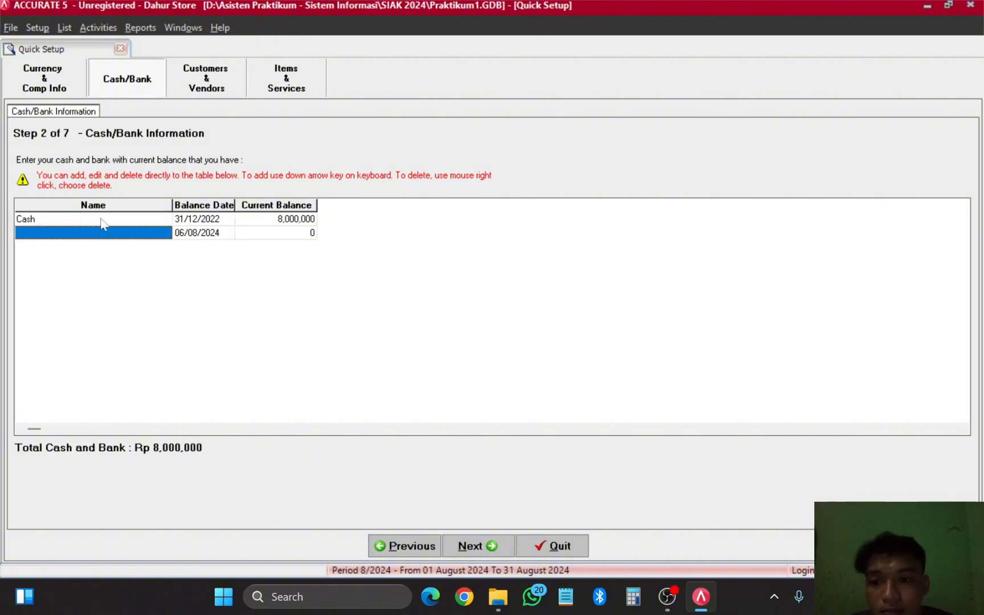
pyautogui.click(116, 233)
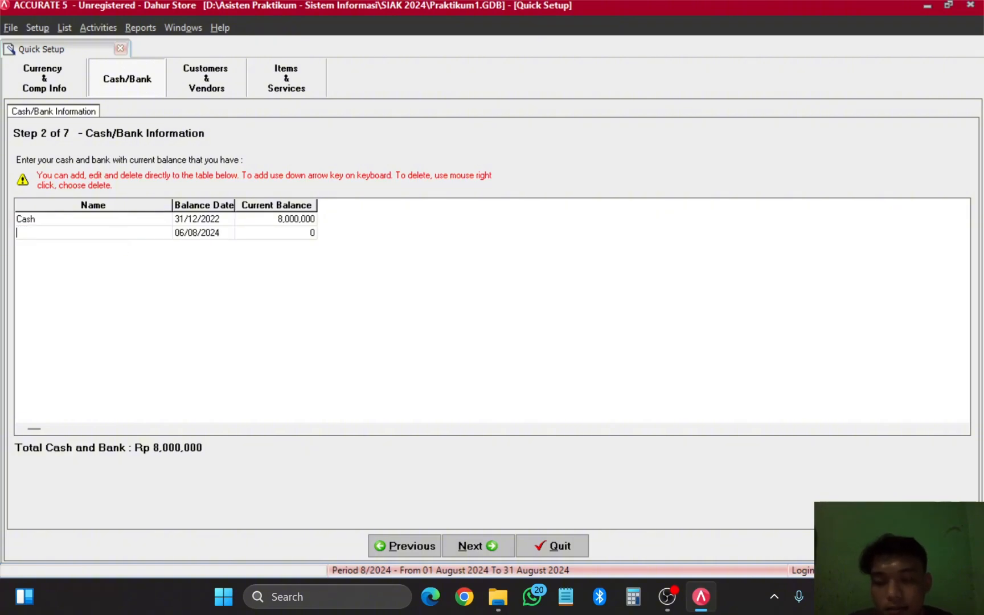
pyautogui.write('Bank')
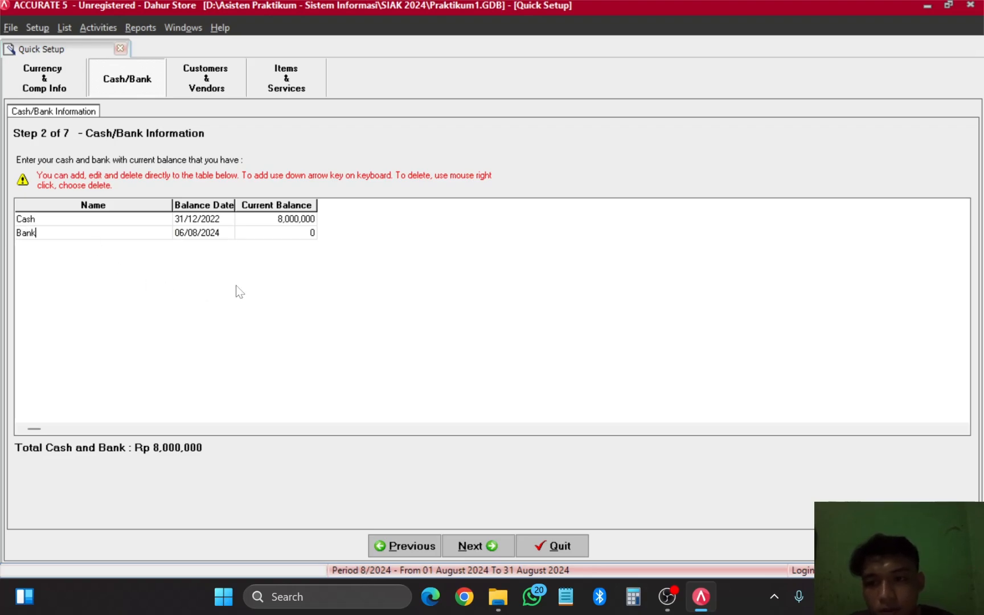
pyautogui.click(208, 233)
pyautogui.click(229, 238)
pyautogui.click(228, 233)
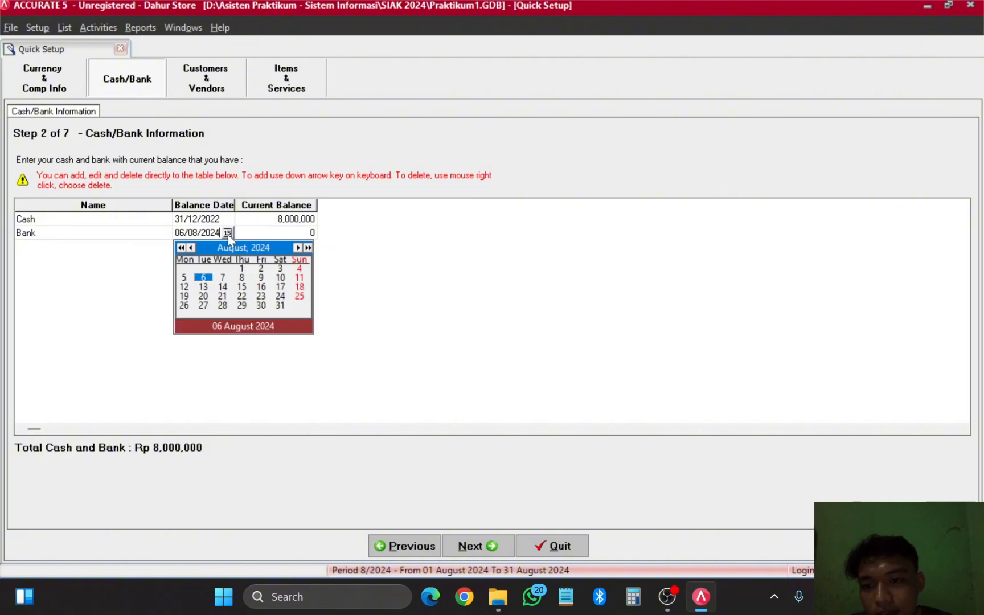
pyautogui.click(181, 247)
pyautogui.click(181, 248)
pyautogui.click(181, 247)
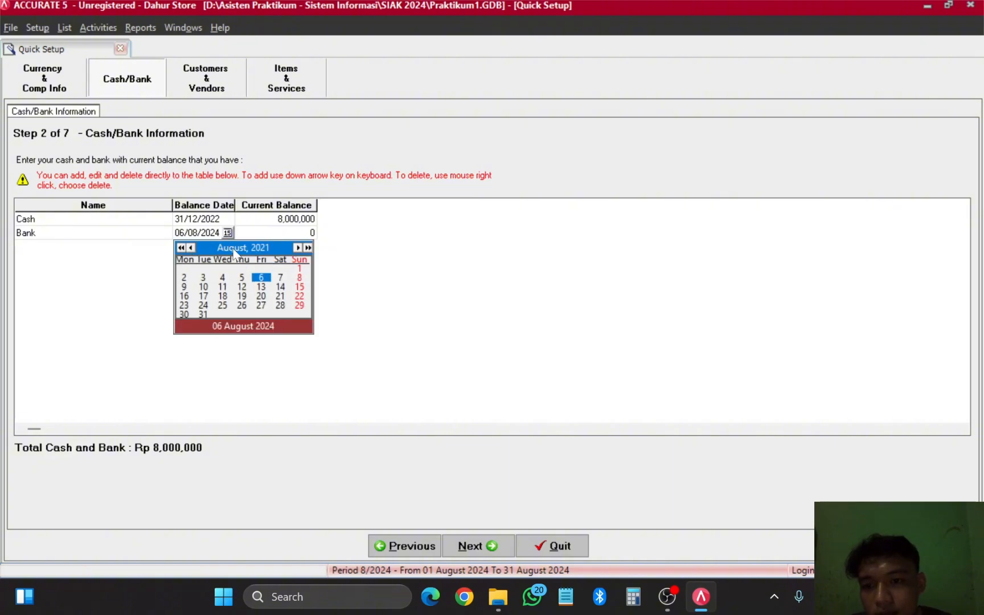
pyautogui.click(261, 277)
pyautogui.click(228, 234)
pyautogui.click(308, 248)
pyautogui.click(296, 248)
pyautogui.click(296, 248)
pyautogui.click(297, 248)
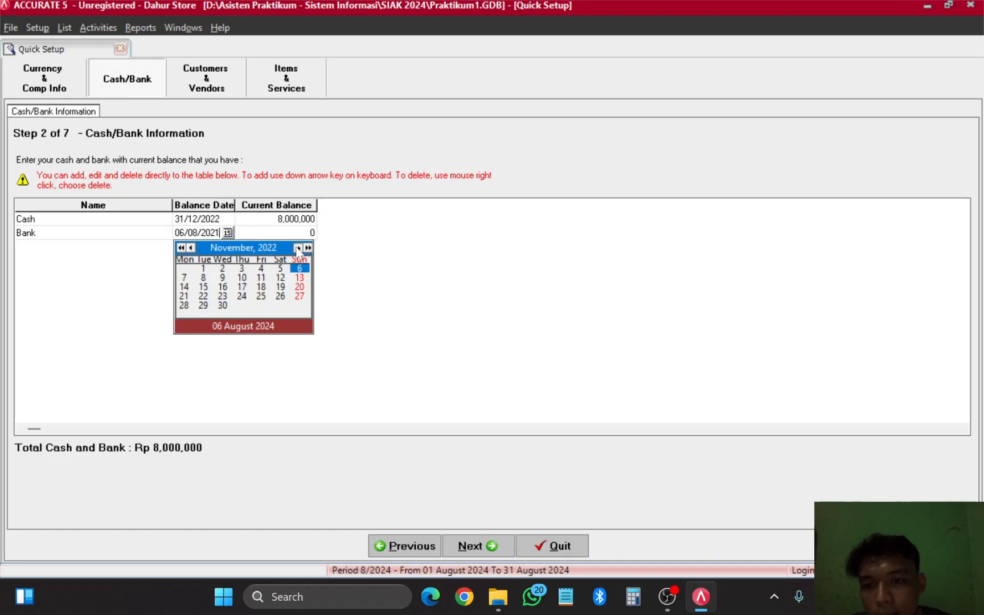
pyautogui.click(297, 248)
pyautogui.click(280, 305)
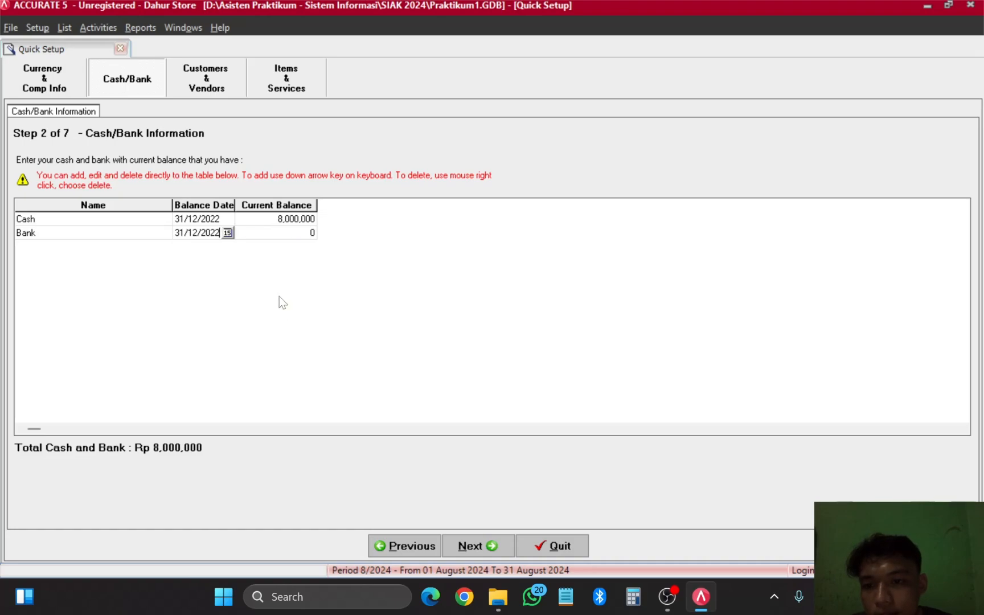
# Step: Enter 700,000,000 as the Bank account's current balance
pyautogui.click(288, 236)
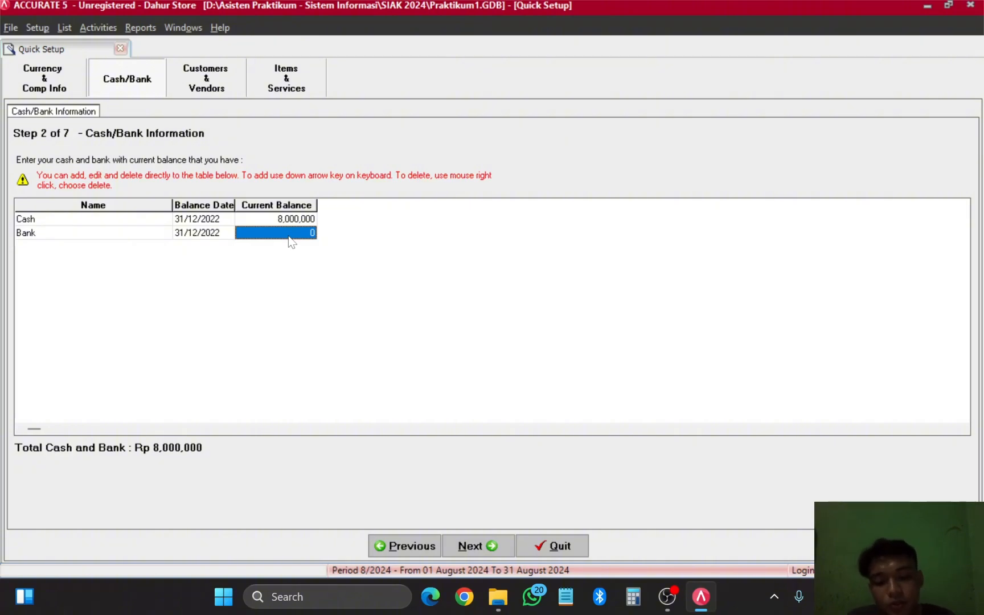
pyautogui.write('7')
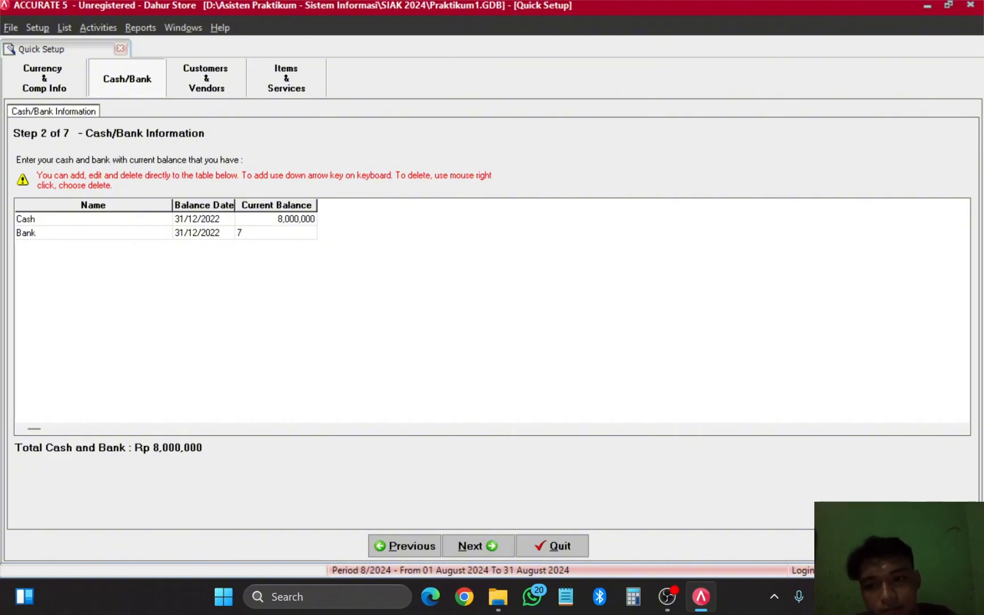
pyautogui.write('00')
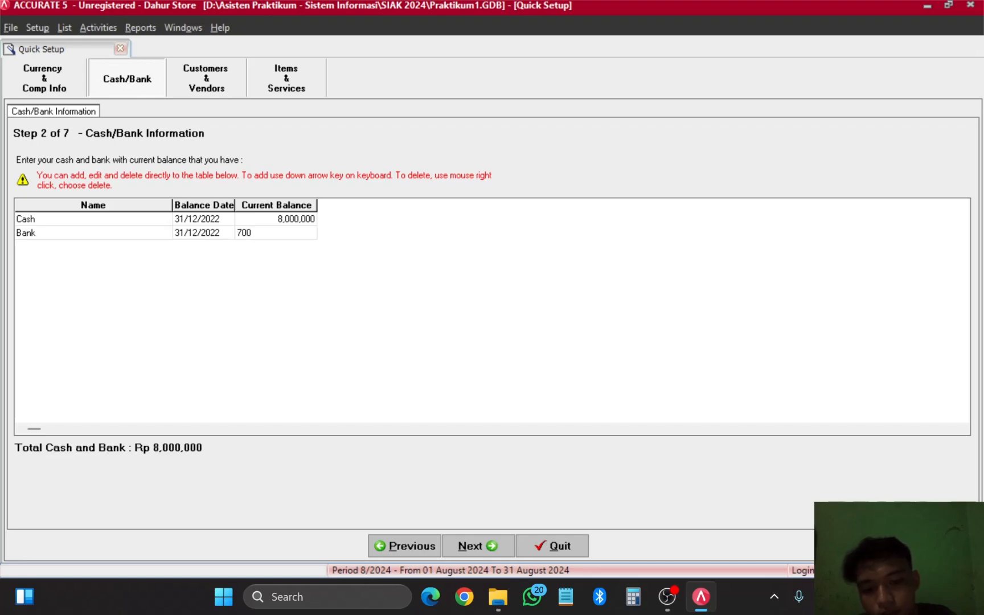
pyautogui.write('000000')
pyautogui.press('Up')
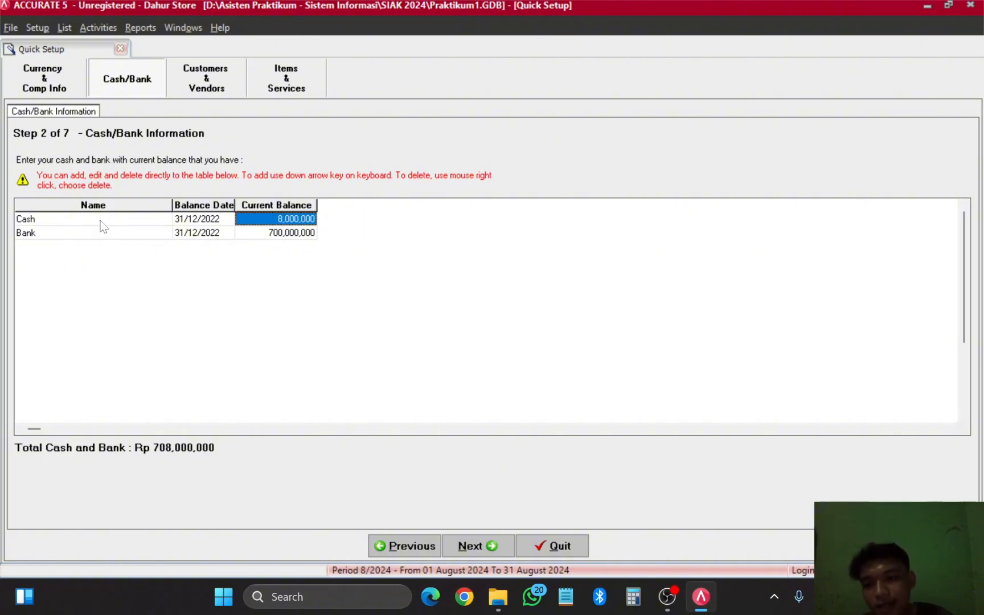
pyautogui.click(65, 235)
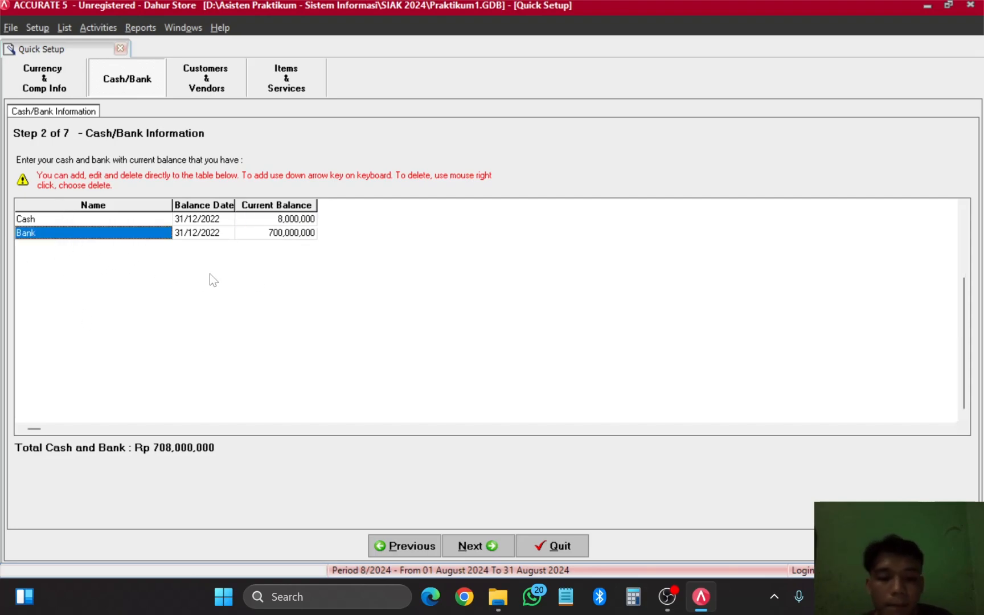
# Step: Advance to Step 3 Customers and select the Pelanggan Umum row
pyautogui.click(472, 547)
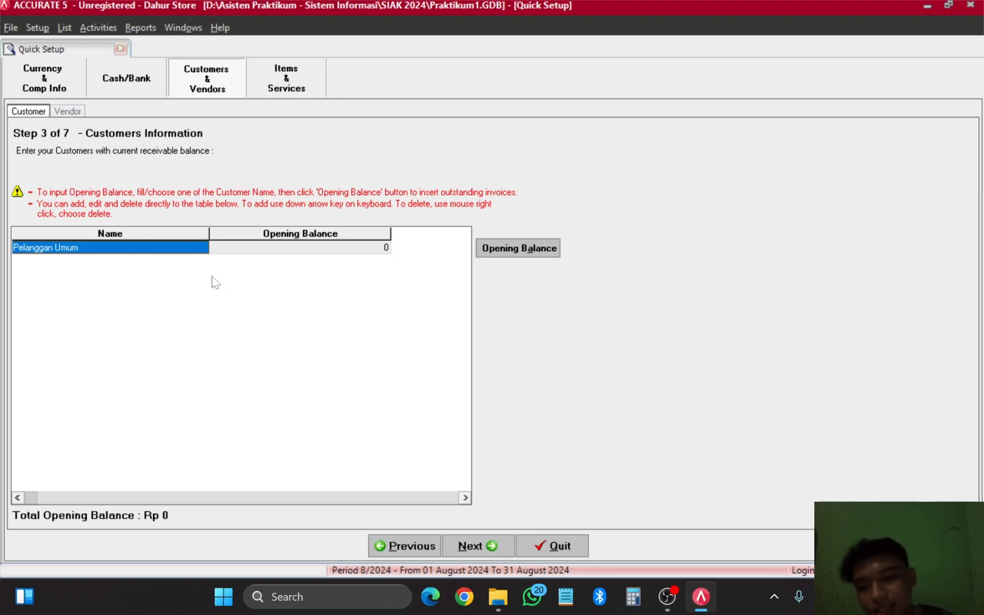
pyautogui.click(165, 257)
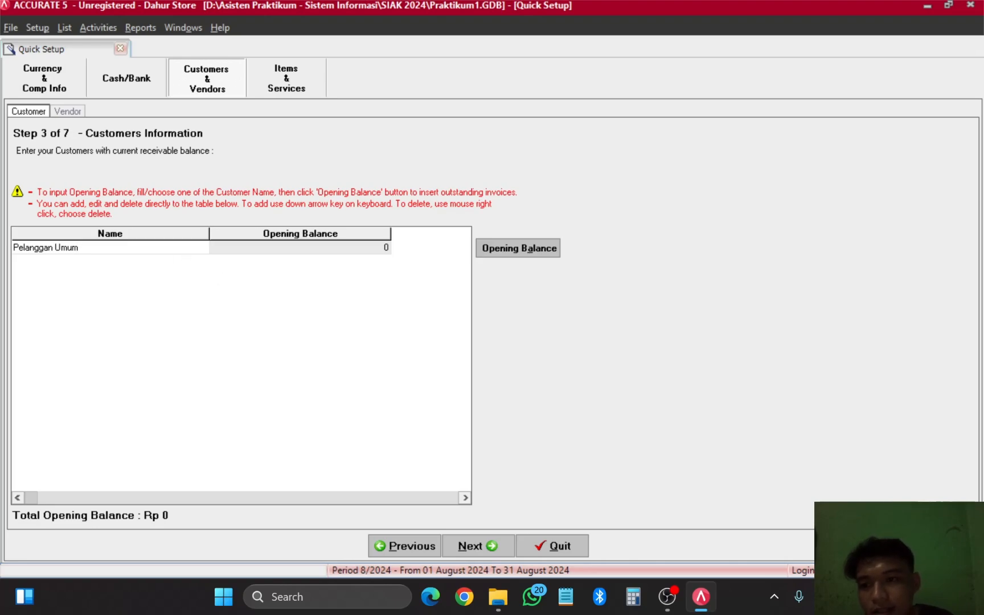
pyautogui.click(300, 252)
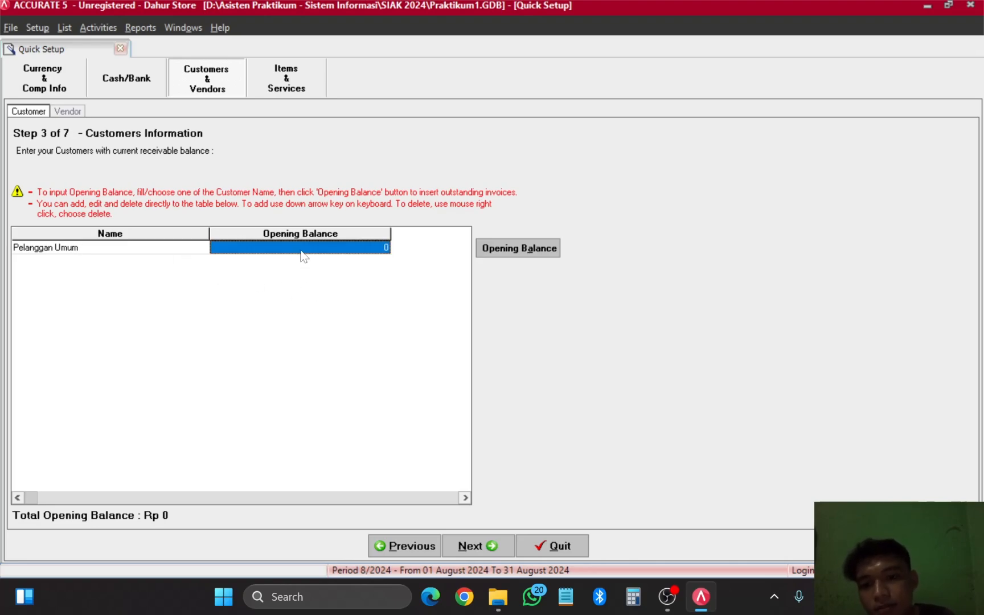
pyautogui.click(157, 250)
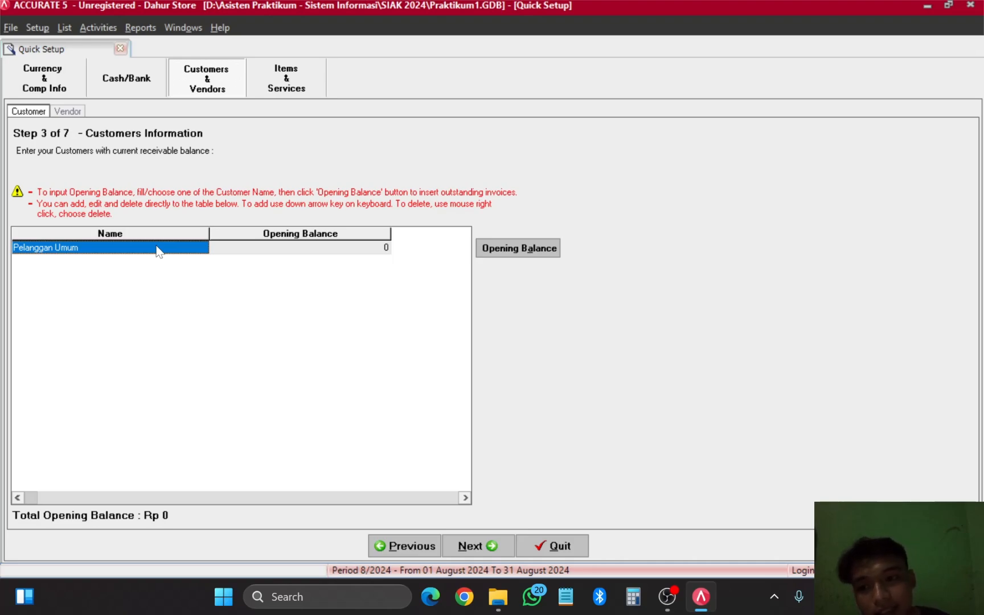
# Step: Add a new customer row named Erafone
pyautogui.press('Down')
pyautogui.press('F2')
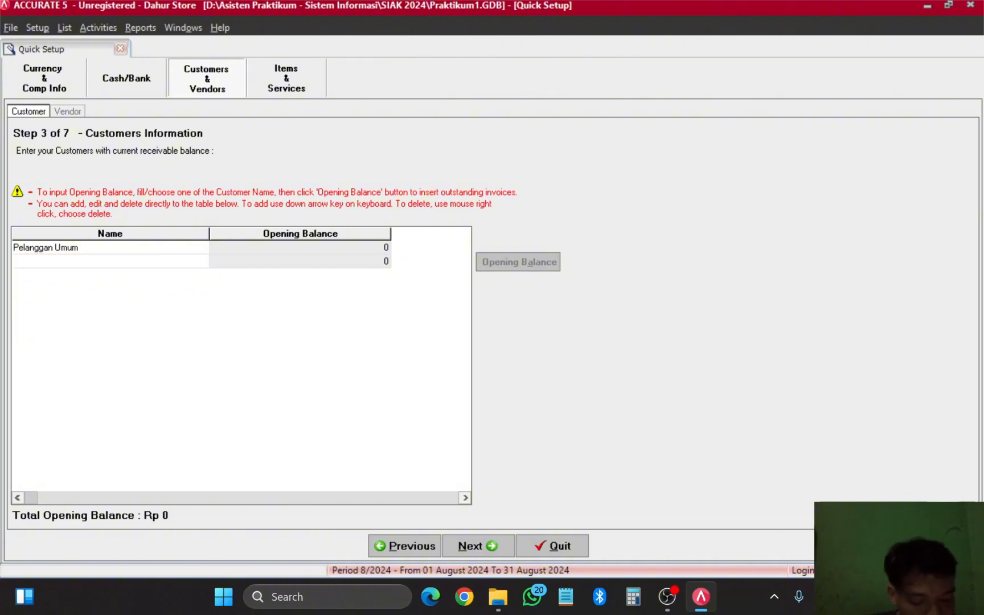
pyautogui.write('Era')
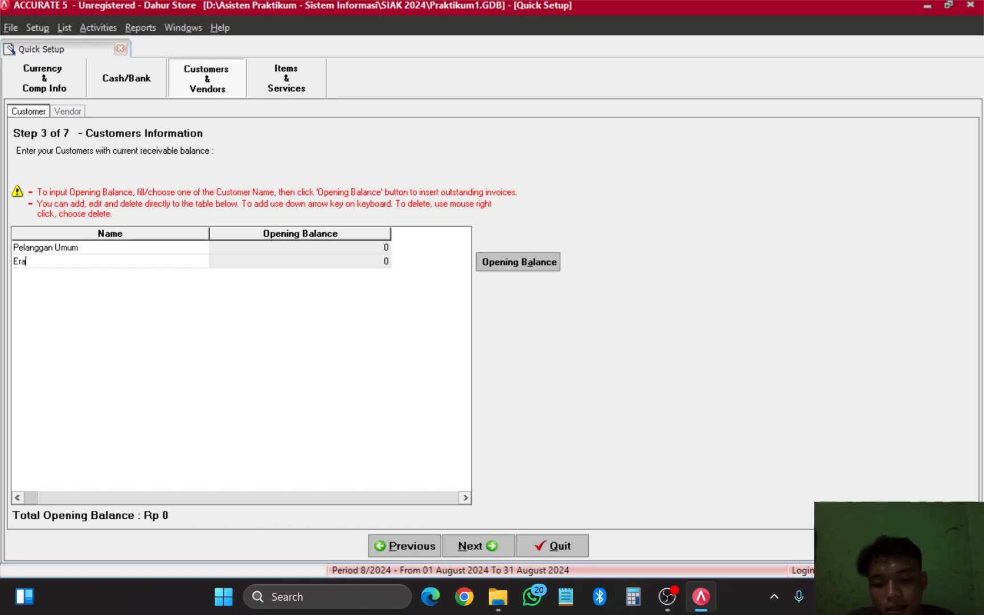
pyautogui.write('fone')
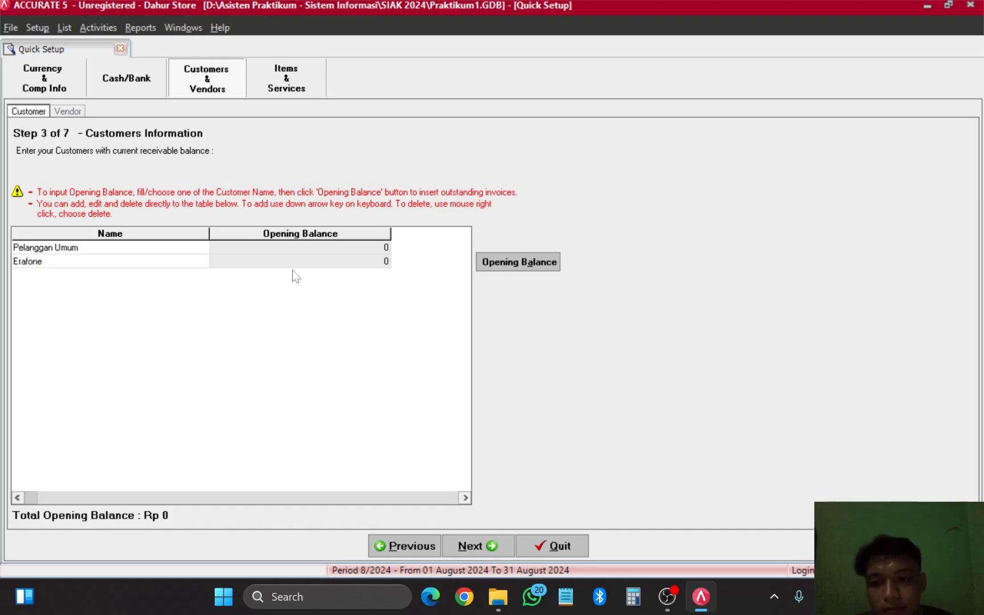
# Step: In Erafone's opening balance details, enter invoice number EF-01
pyautogui.click(530, 266)
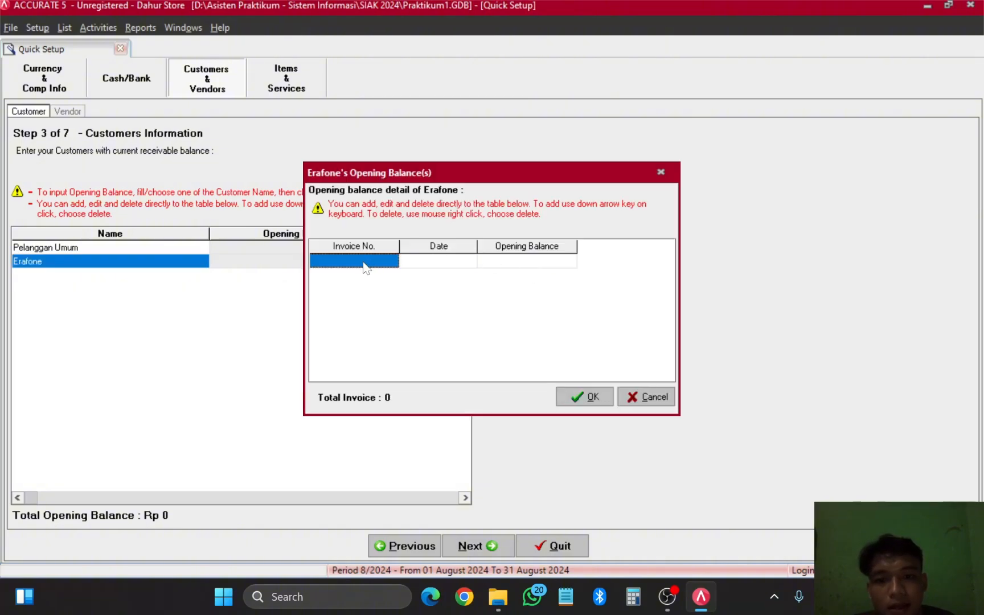
pyautogui.click(367, 267)
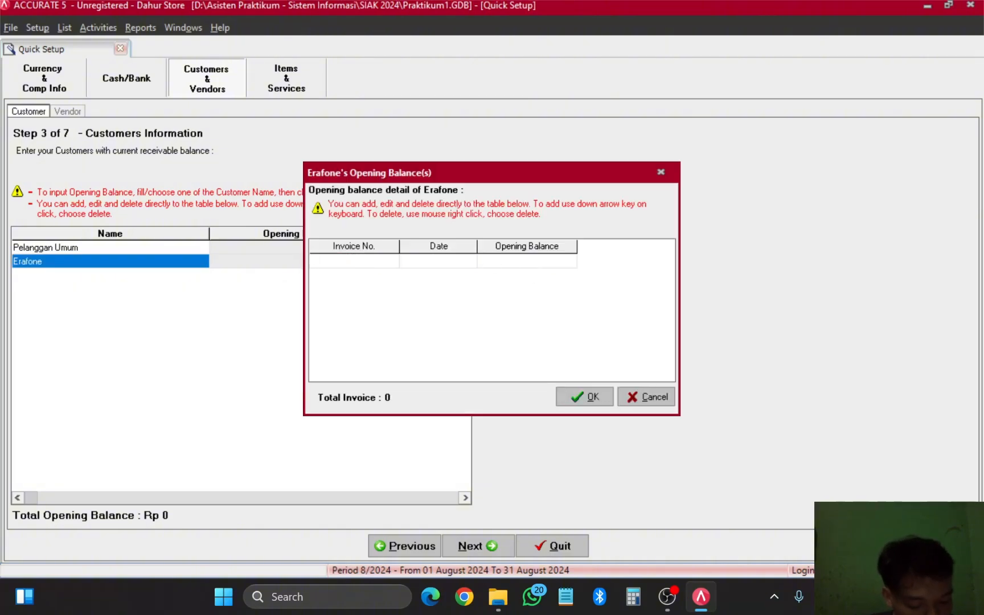
pyautogui.write('Ef')
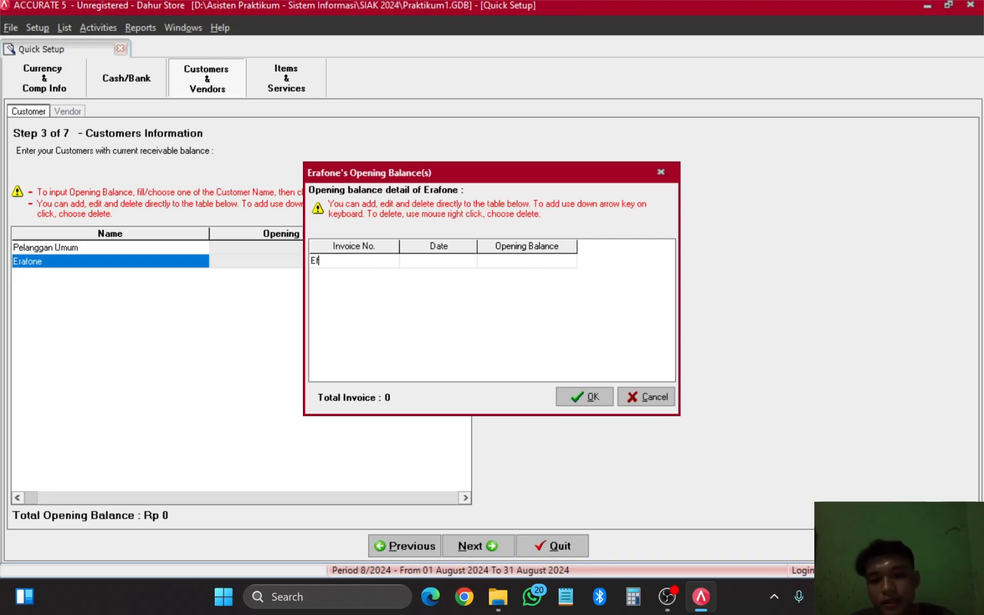
pyautogui.press('BackSpace')
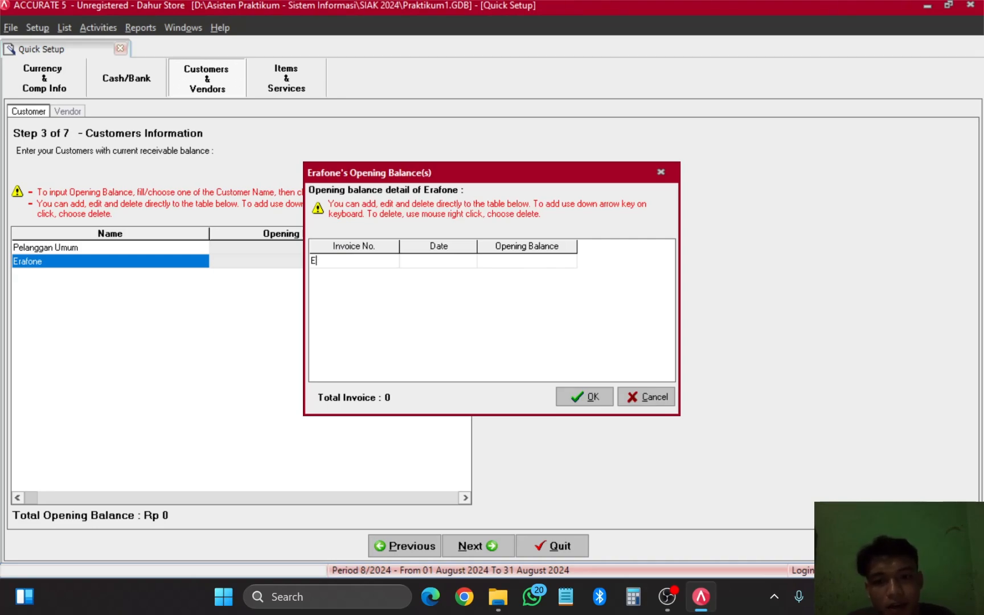
pyautogui.write('F')
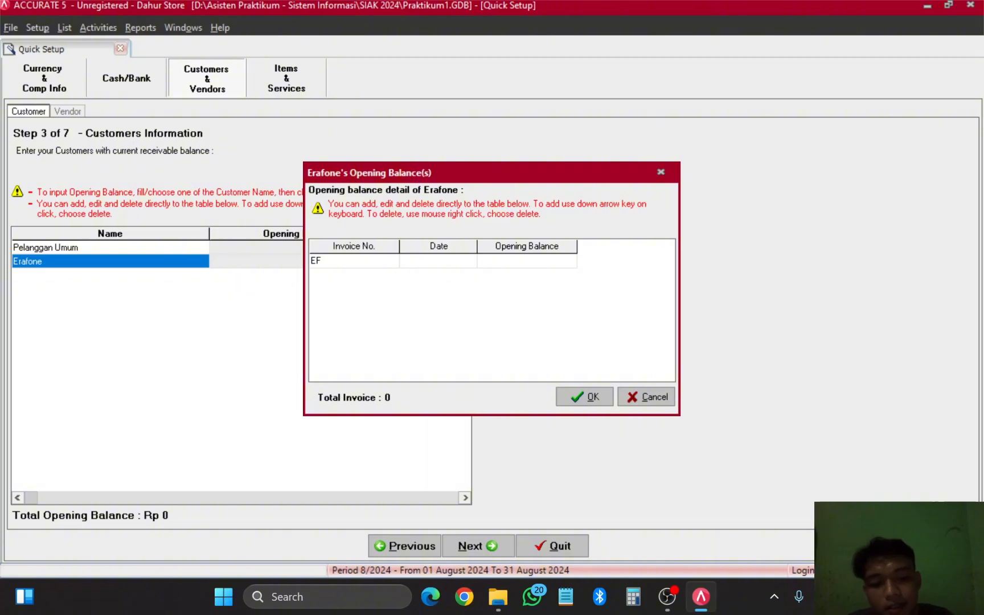
pyautogui.write('-01')
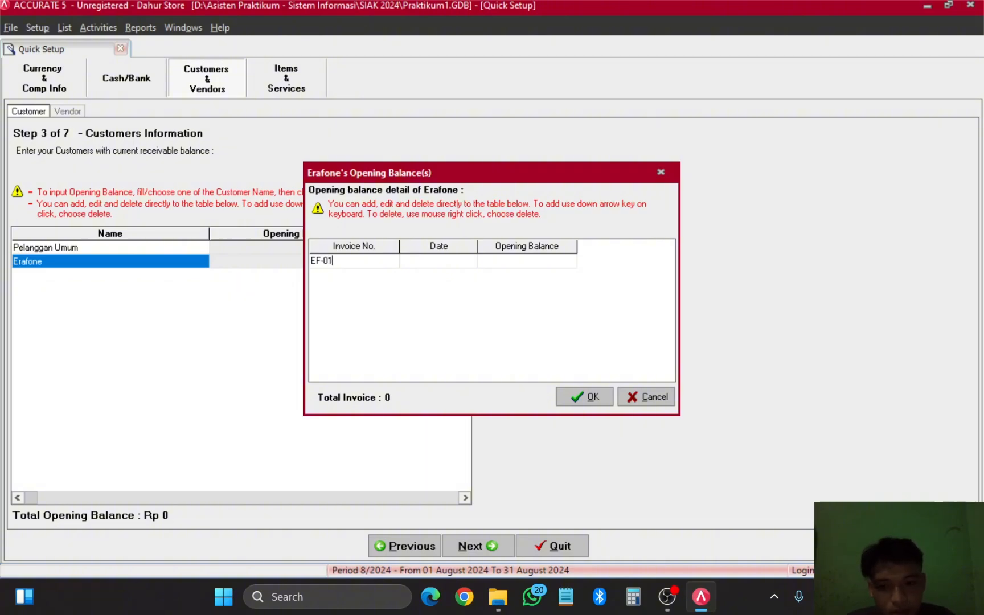
# Step: Set invoice EF-01's date to 21/10/2022 from the calendar
pyautogui.click(455, 262)
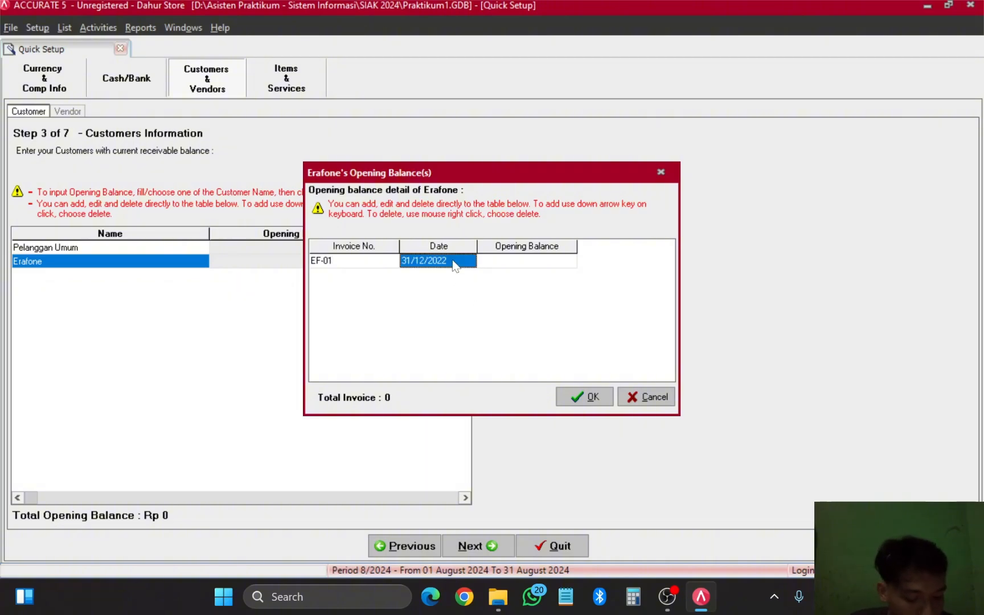
pyautogui.click(475, 261)
pyautogui.click(470, 261)
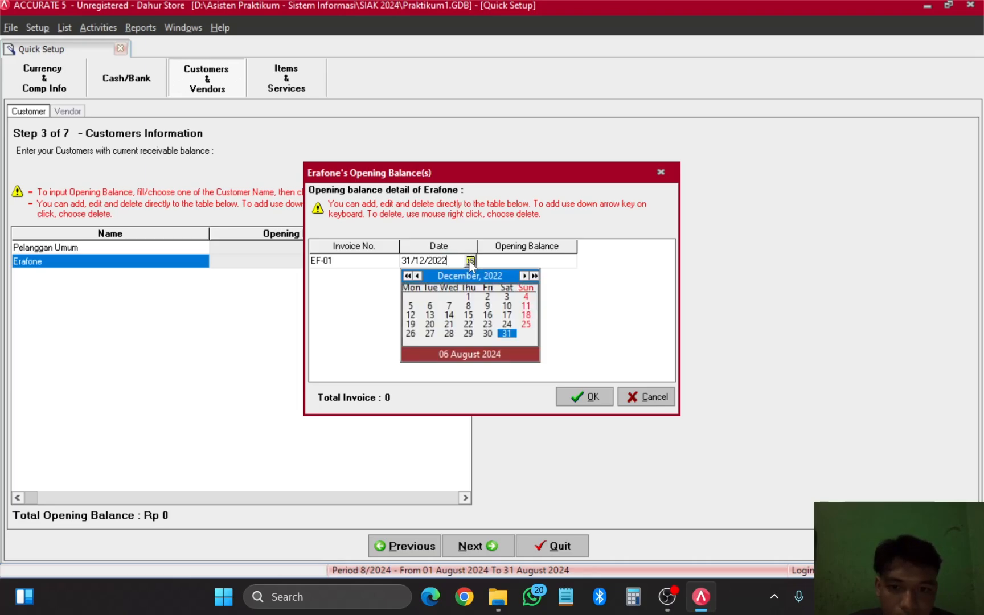
pyautogui.click(417, 277)
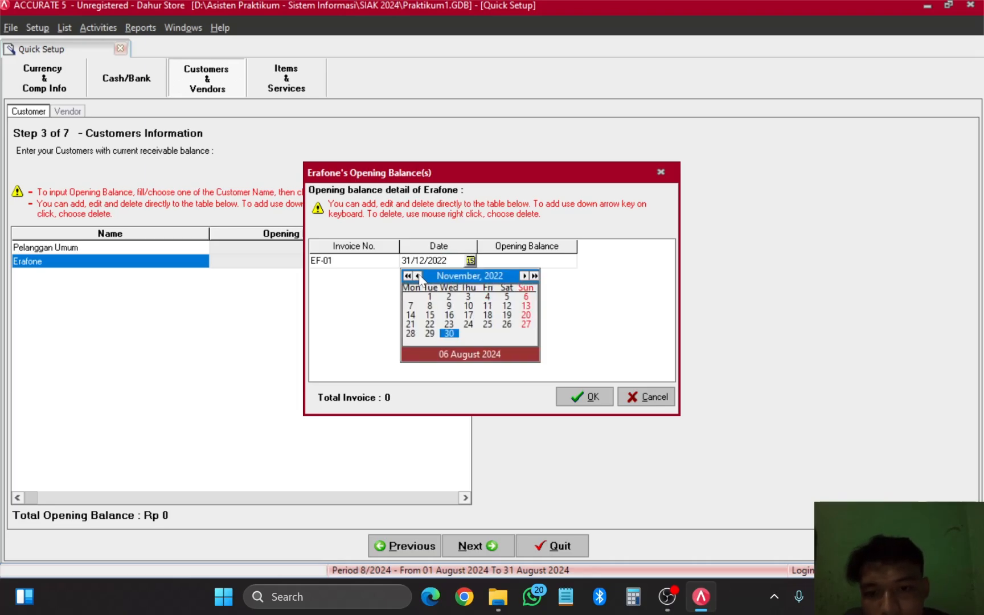
pyautogui.click(417, 276)
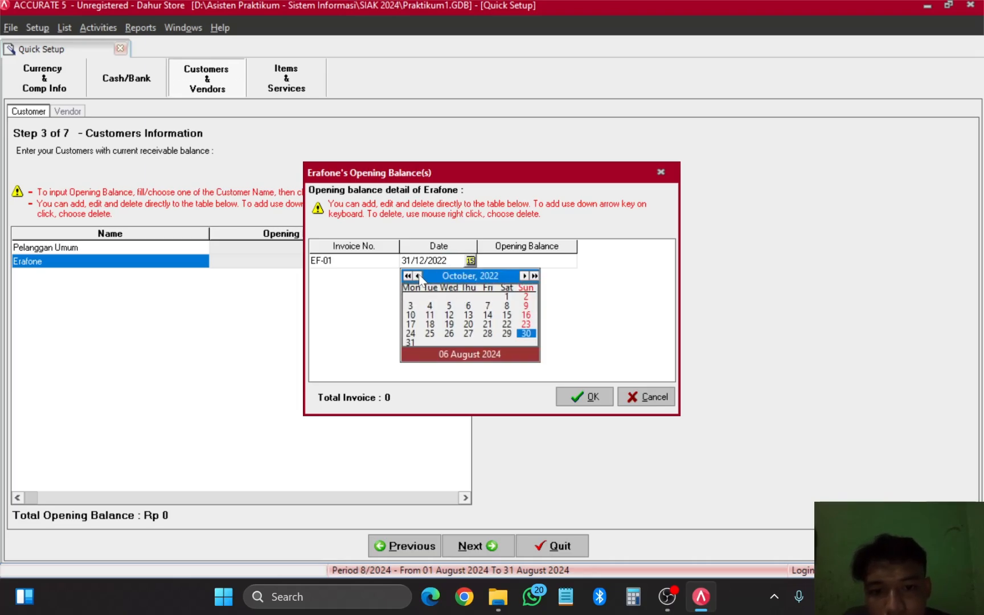
pyautogui.click(487, 324)
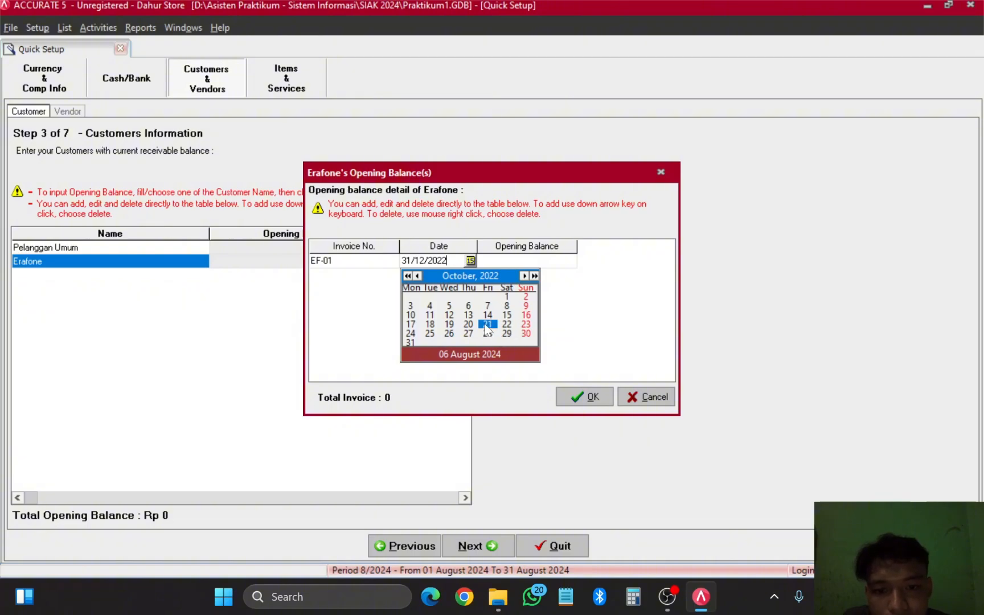
# Step: Replace EF-01's zero amount with a 45,000,000 opening balance and start a new row
pyautogui.click(532, 264)
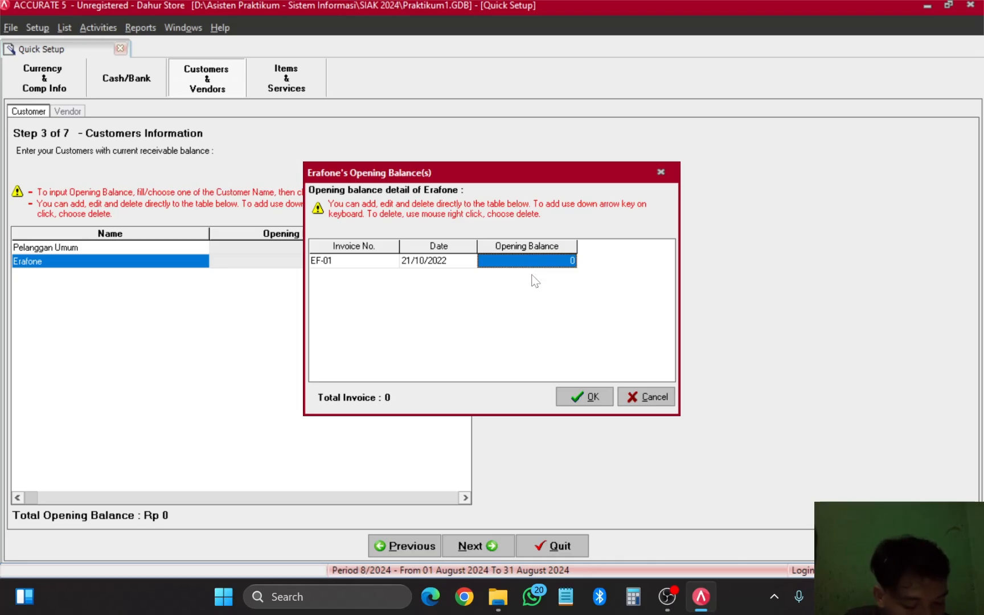
pyautogui.press('F2')
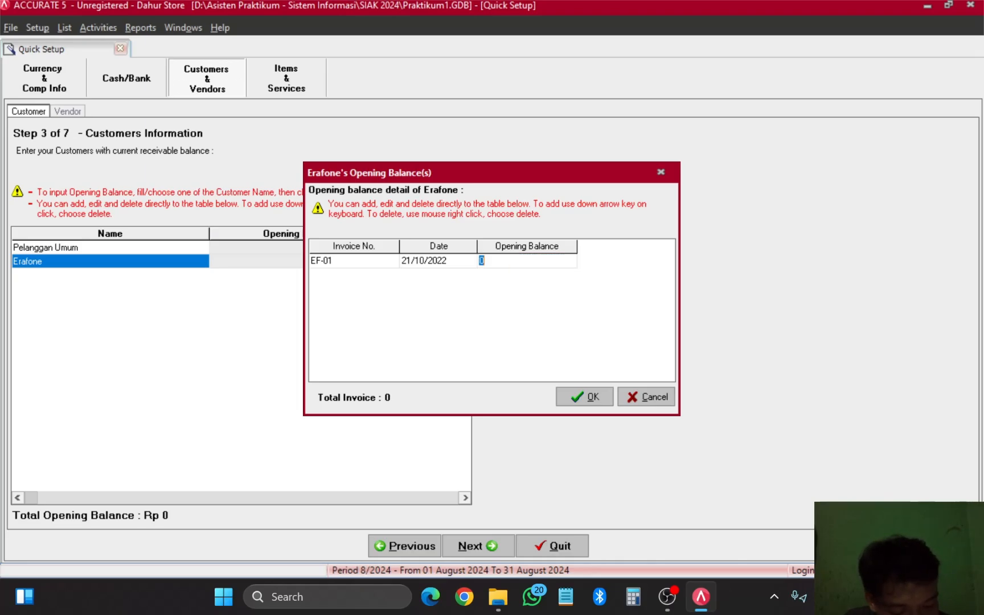
pyautogui.press('End')
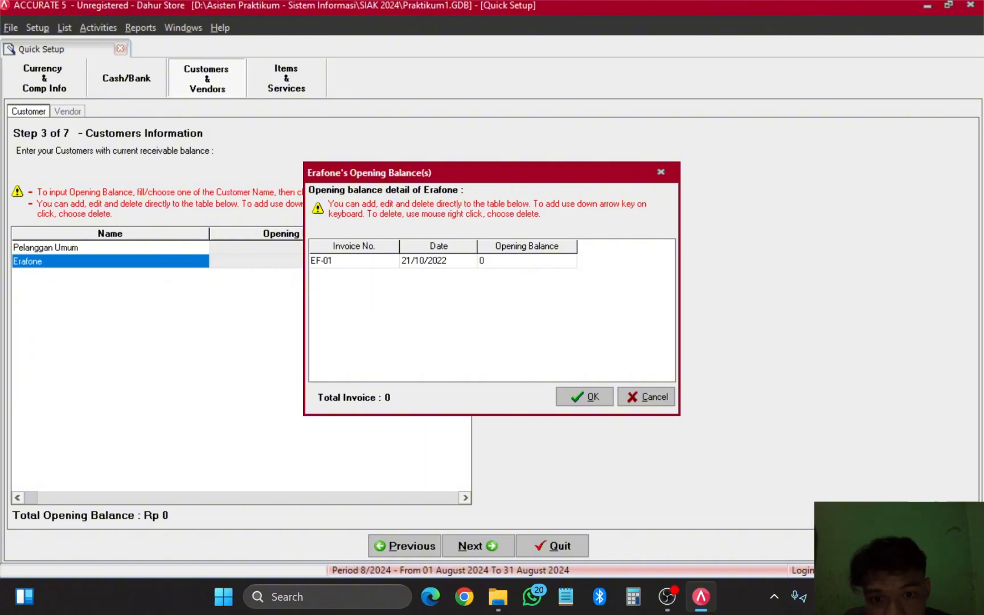
pyautogui.press('BackSpace')
pyautogui.write('45')
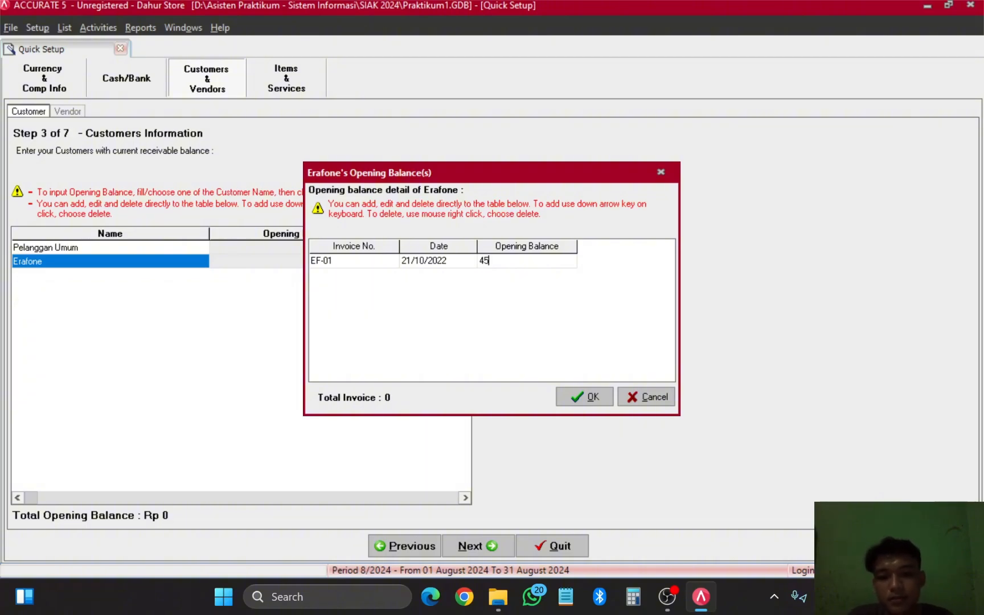
pyautogui.write('000000')
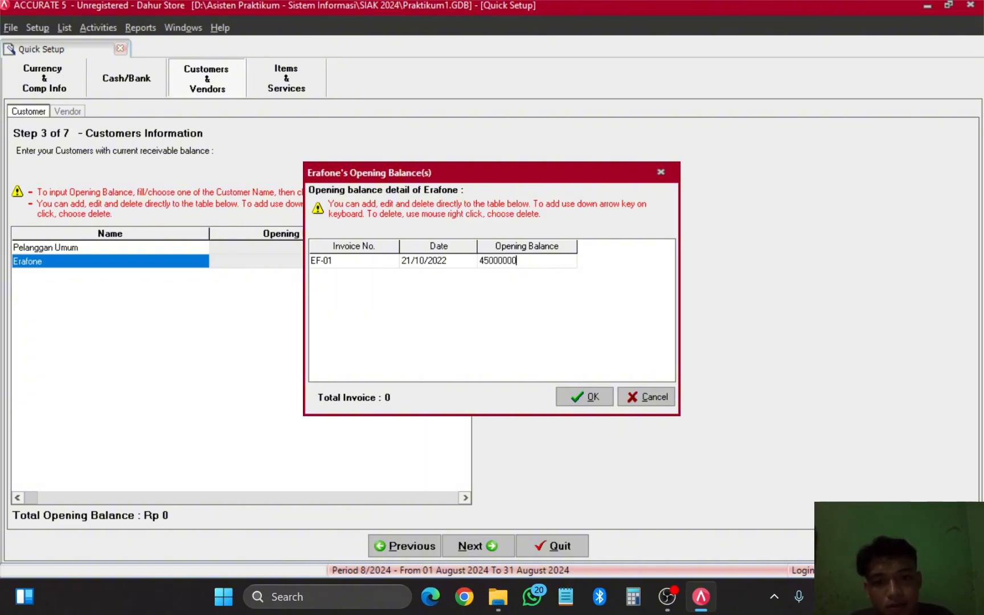
pyautogui.press('Down')
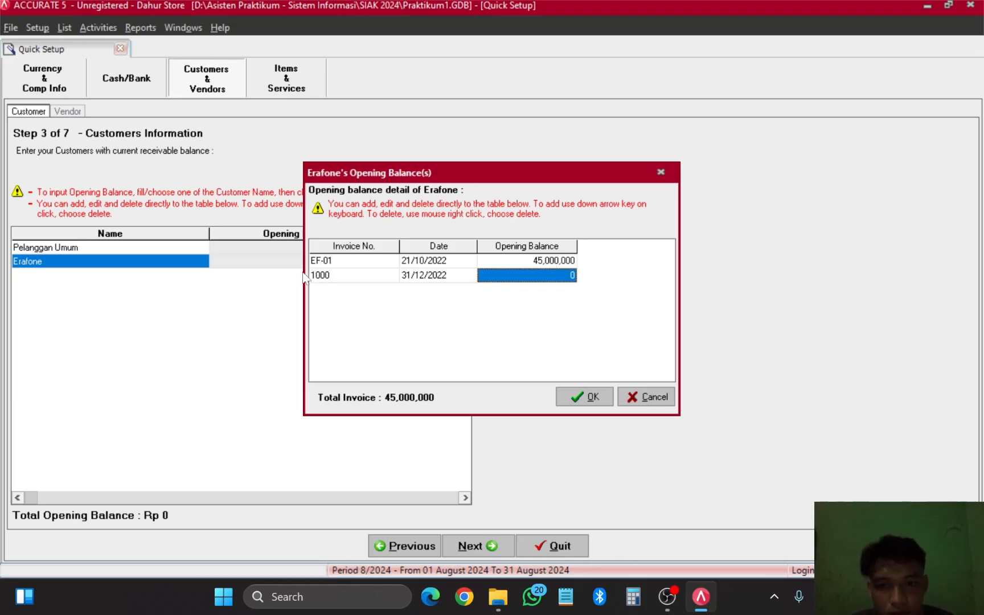
# Step: Replace the default invoice number 1000 with EF-02 in the second row
pyautogui.click(339, 277)
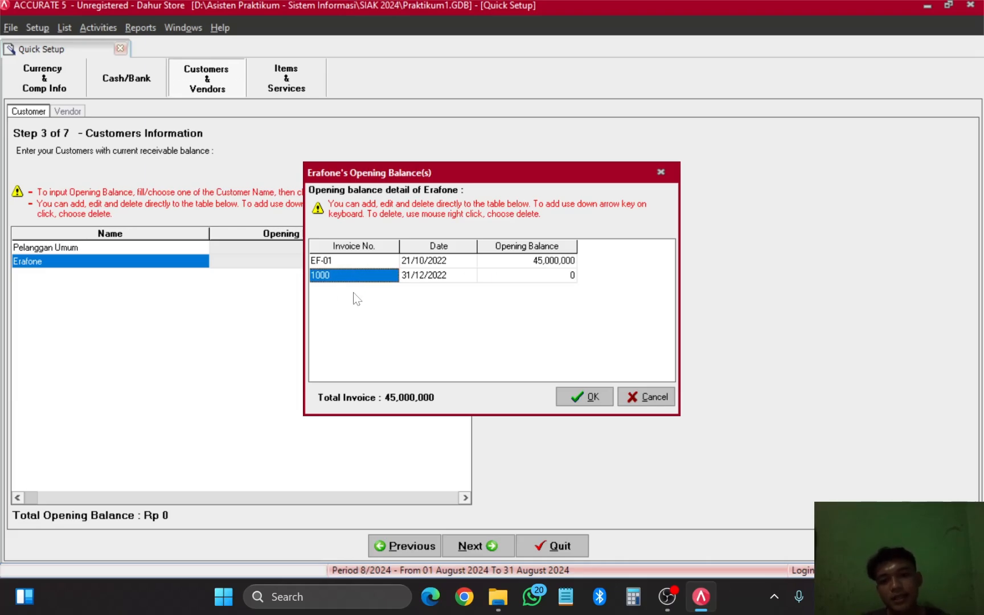
pyautogui.click(353, 264)
pyautogui.click(339, 277)
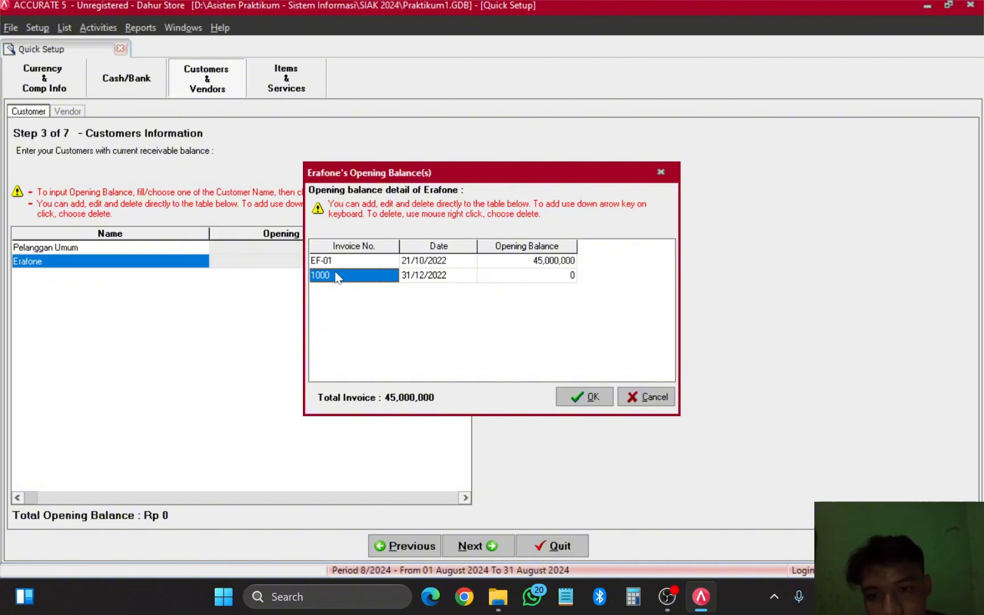
pyautogui.click(340, 277)
pyautogui.press('BackSpace')
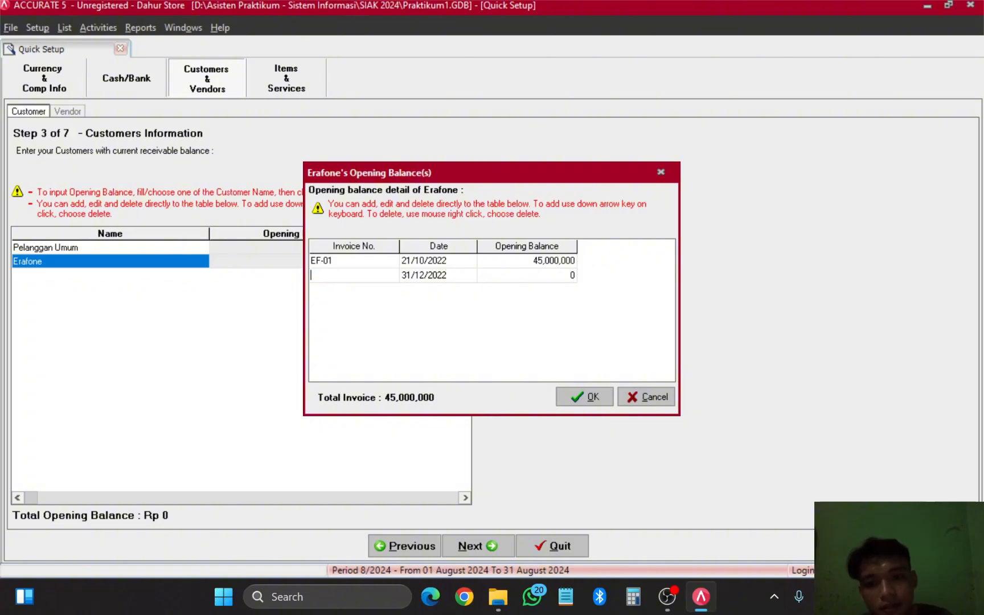
pyautogui.write('EF')
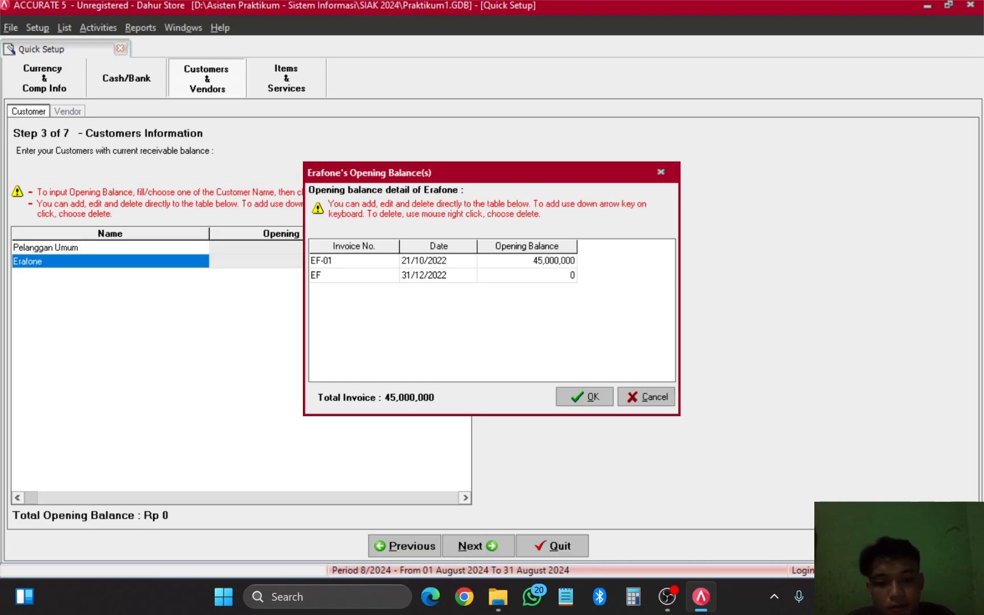
pyautogui.write('-02')
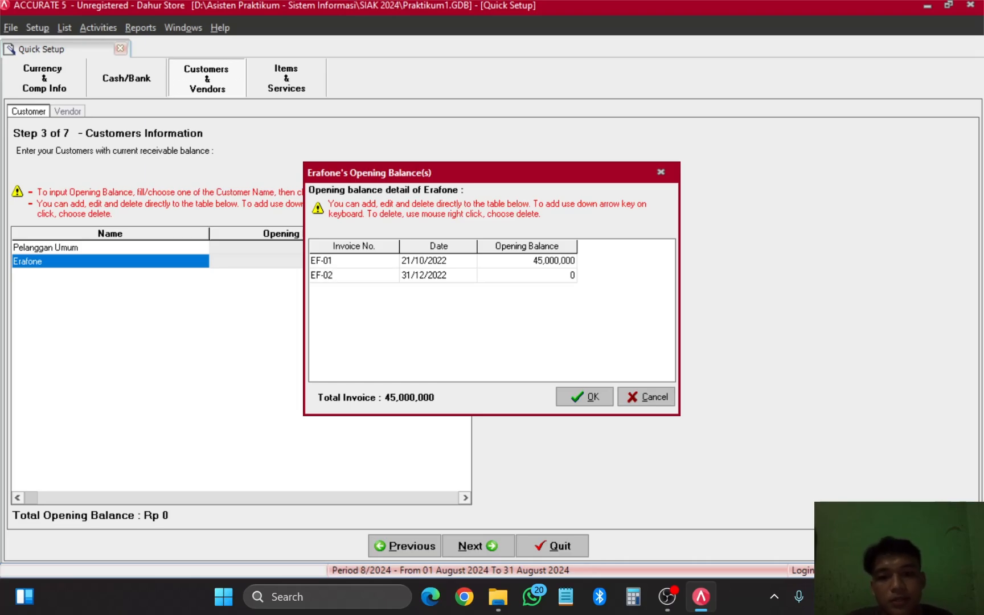
# Step: Date invoice EF-02 14/12/2022 and give it a 22,000,000 opening balance
pyautogui.click(457, 278)
pyautogui.click(468, 274)
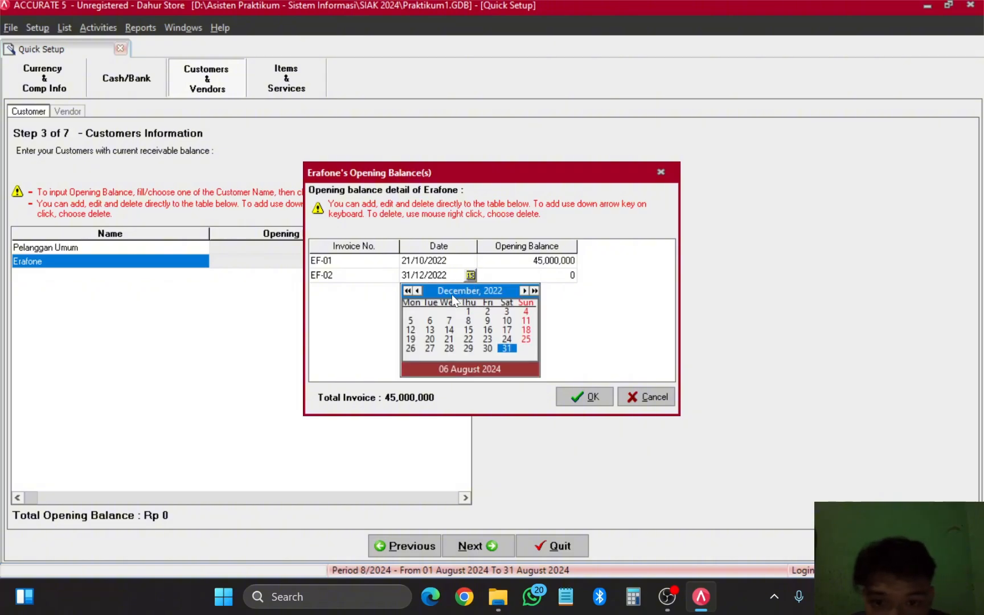
pyautogui.click(450, 330)
pyautogui.click(558, 278)
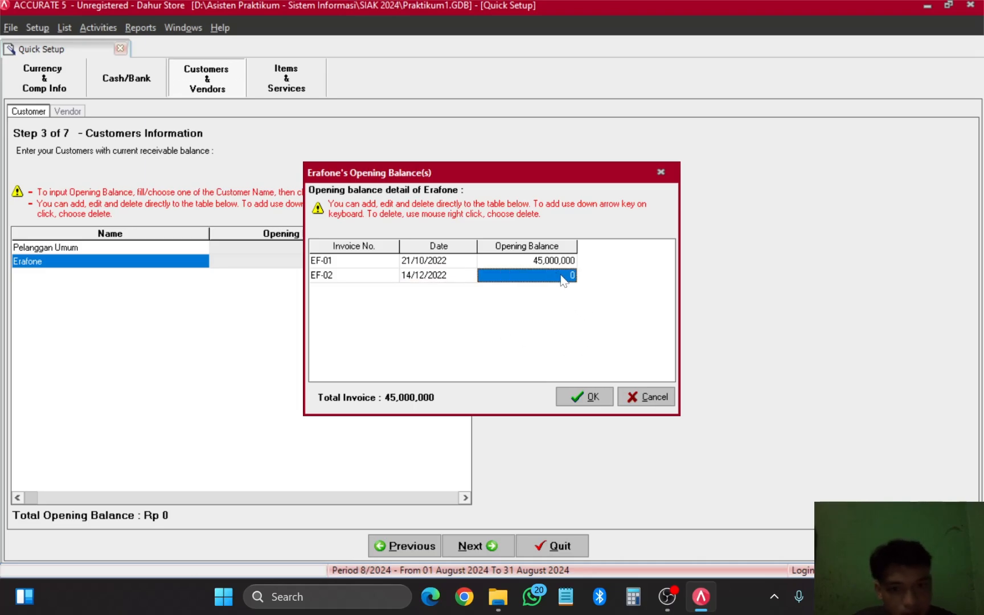
pyautogui.click(560, 277)
pyautogui.write('22')
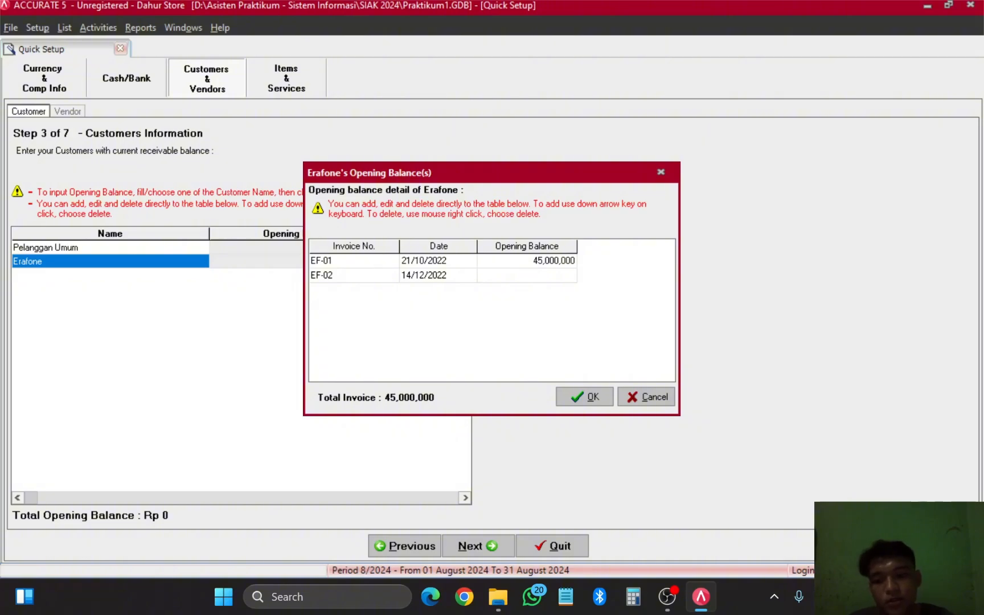
pyautogui.write('000000')
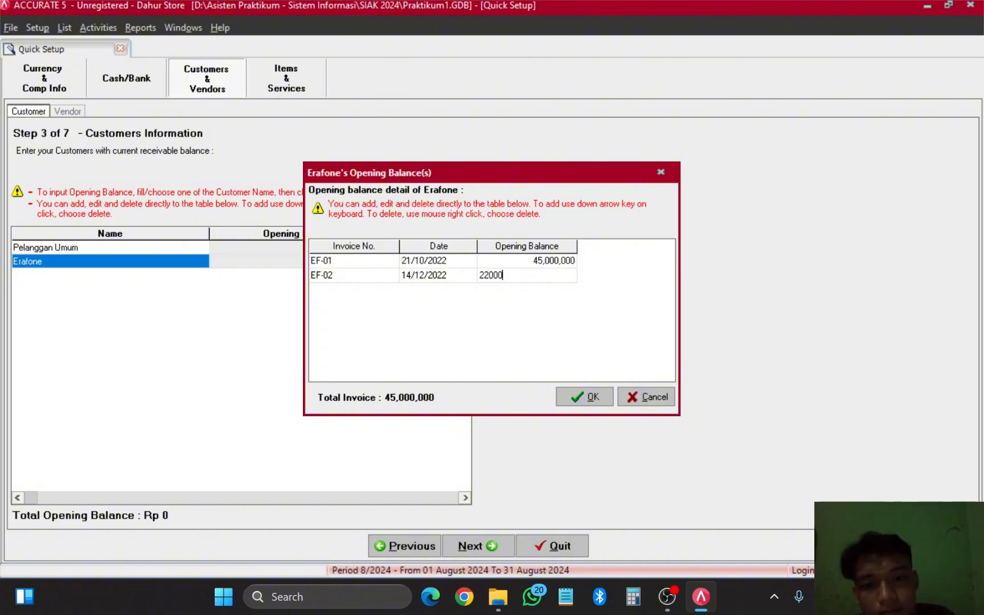
pyautogui.click(560, 263)
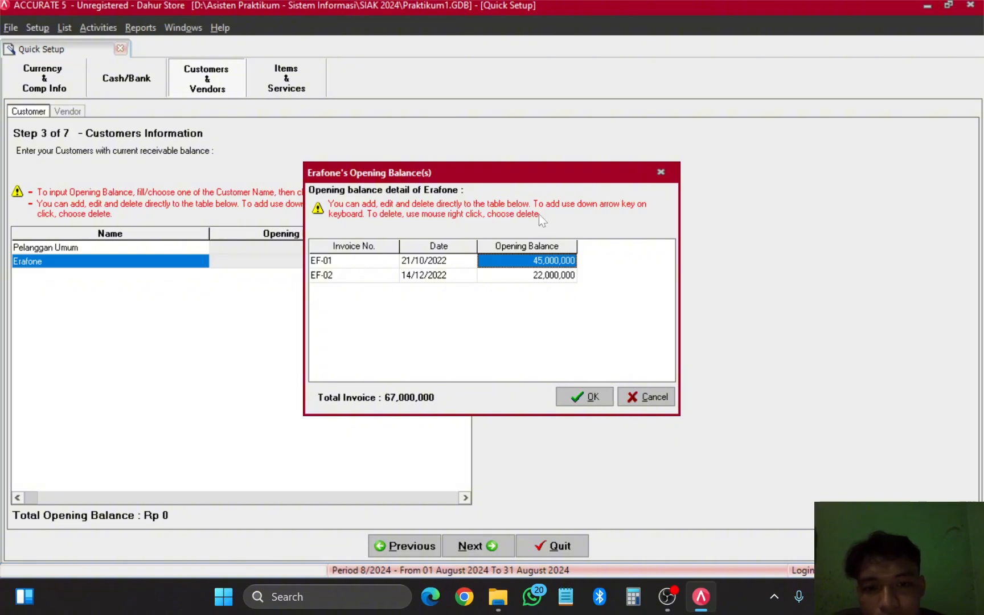
pyautogui.moveTo(525, 178); pyautogui.dragTo(525, 172)
# Step: Confirm Erafone's two invoices and verify its 67,000,000 opening balance in the customer grid
pyautogui.click(578, 390)
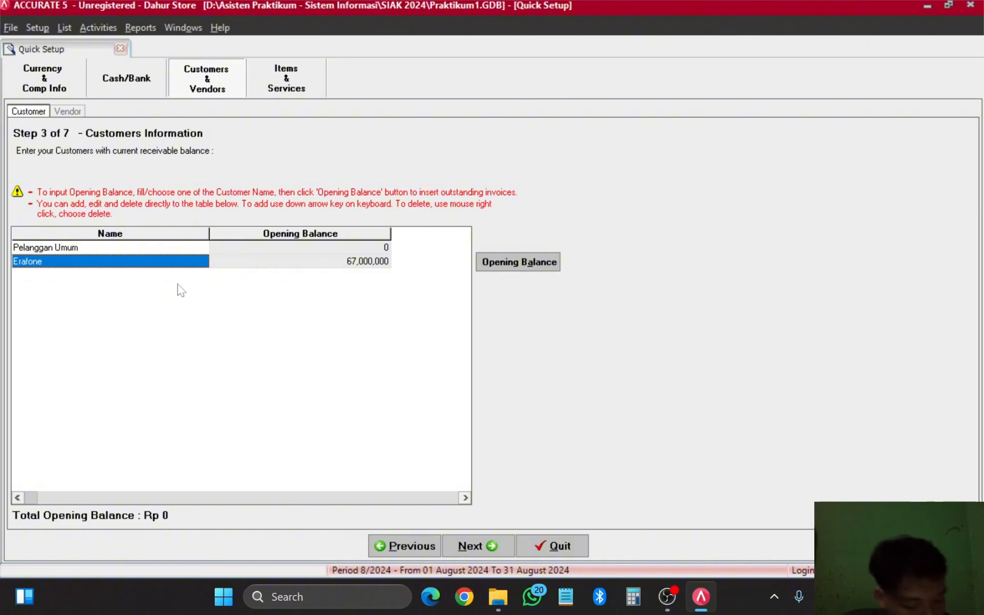
pyautogui.click(359, 261)
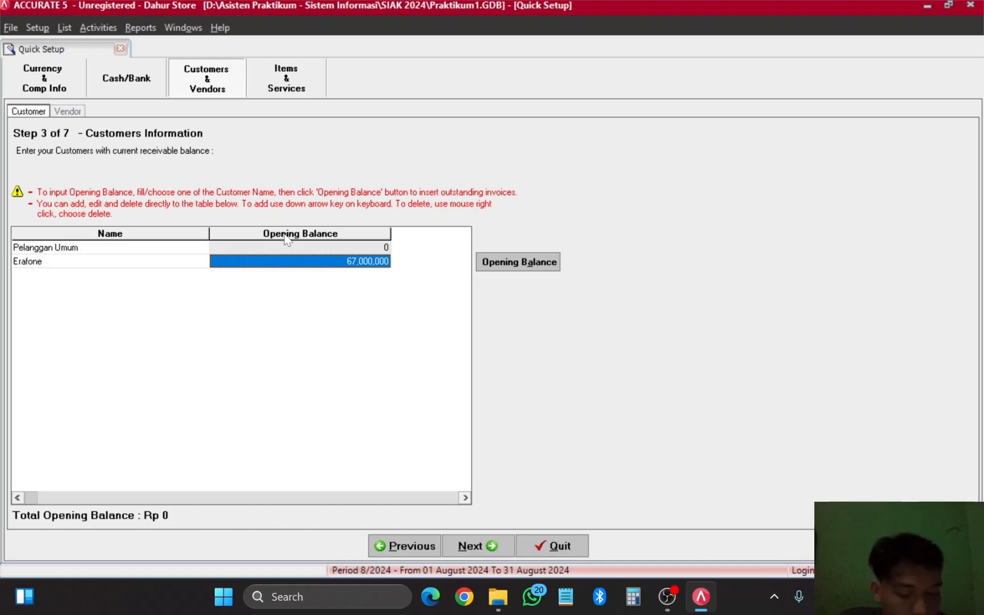
pyautogui.click(48, 261)
pyautogui.click(336, 264)
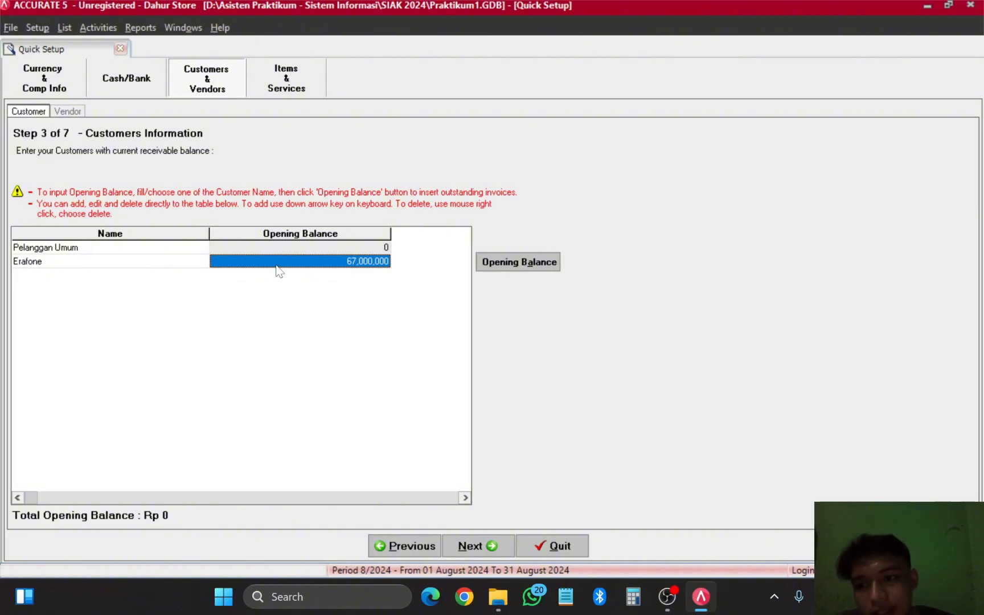
pyautogui.click(127, 262)
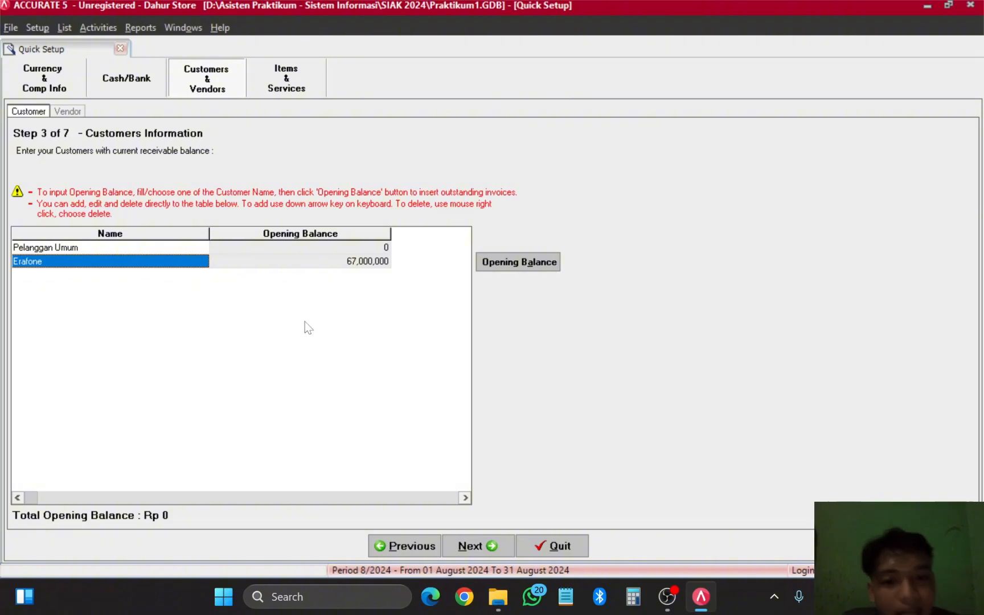
pyautogui.click(313, 263)
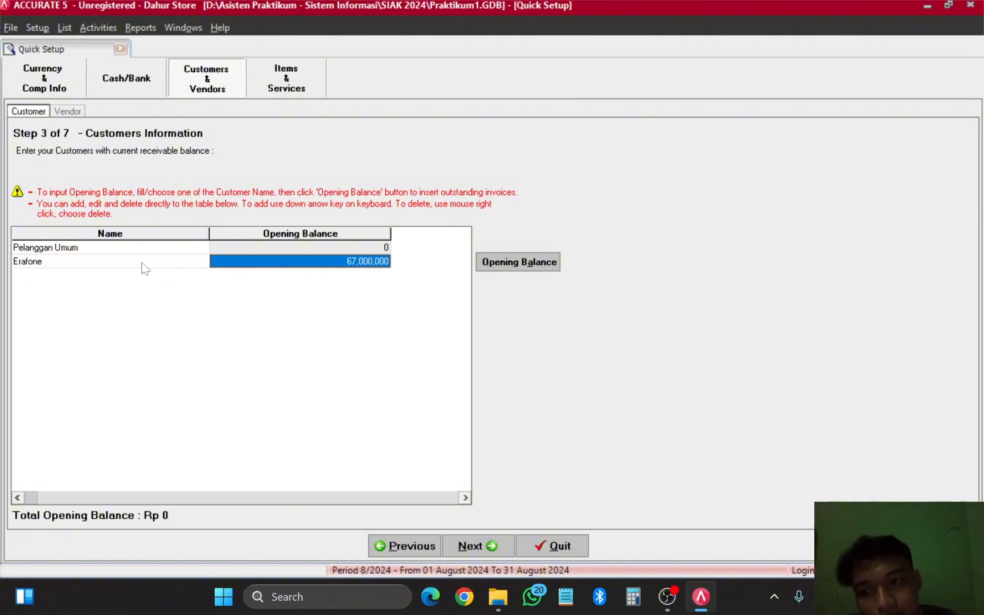
pyautogui.click(105, 266)
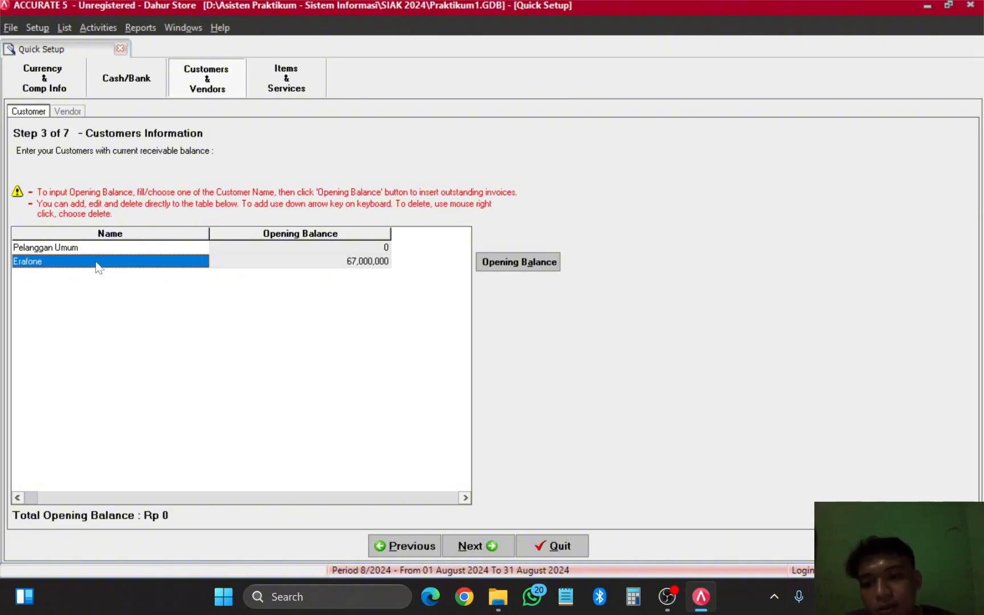
pyautogui.click(329, 263)
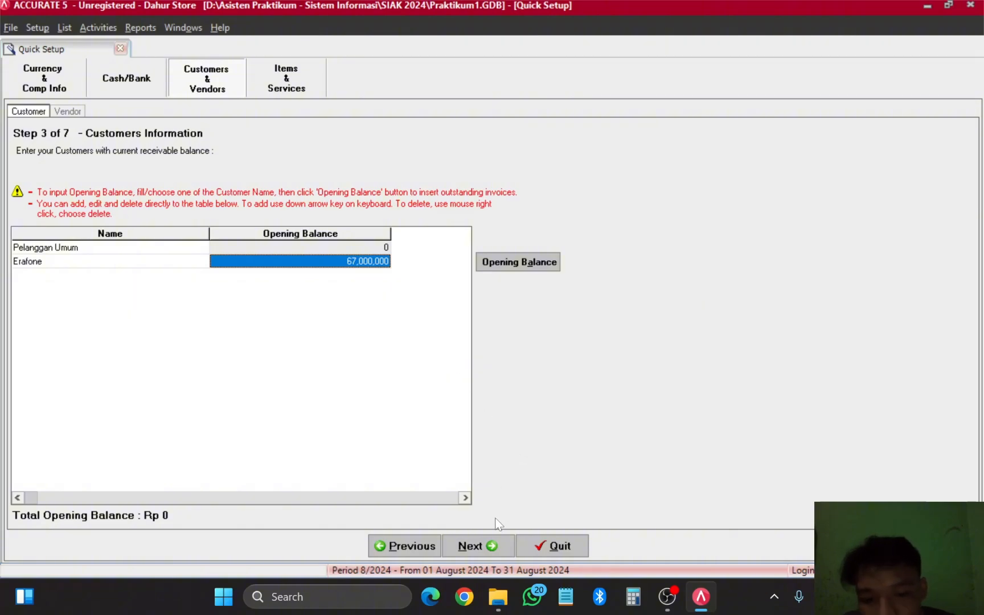
# Step: Go to the Vendors step and add a vendor named Apple.Inc below Pemasok Umum
pyautogui.click(481, 547)
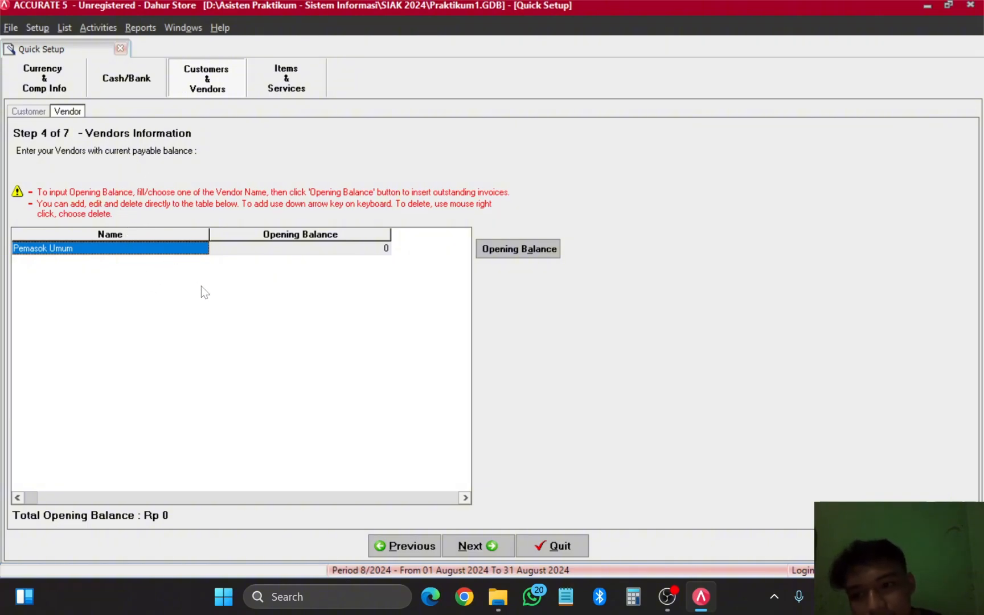
pyautogui.click(149, 249)
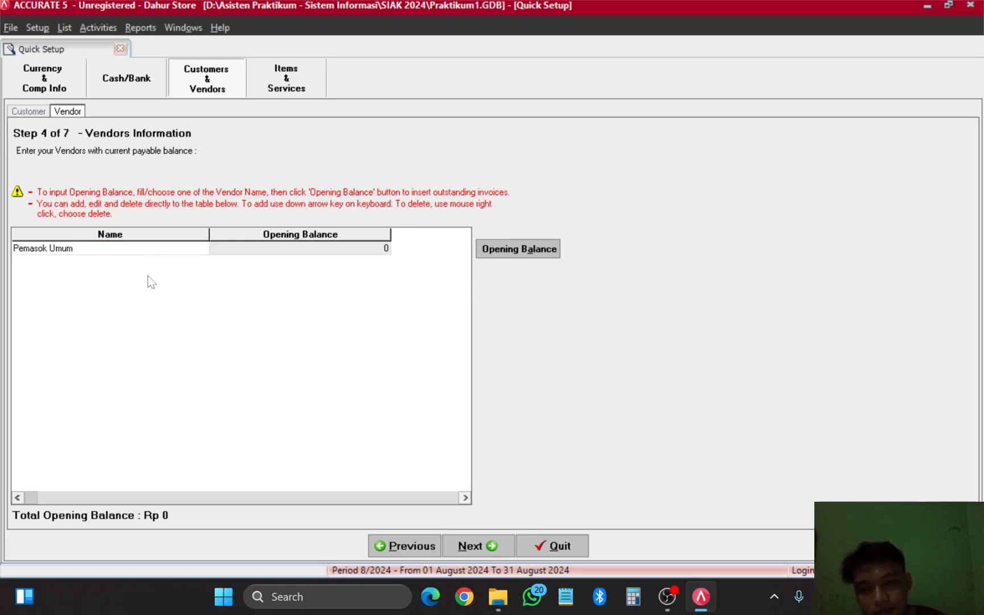
pyautogui.click(266, 252)
pyautogui.click(157, 253)
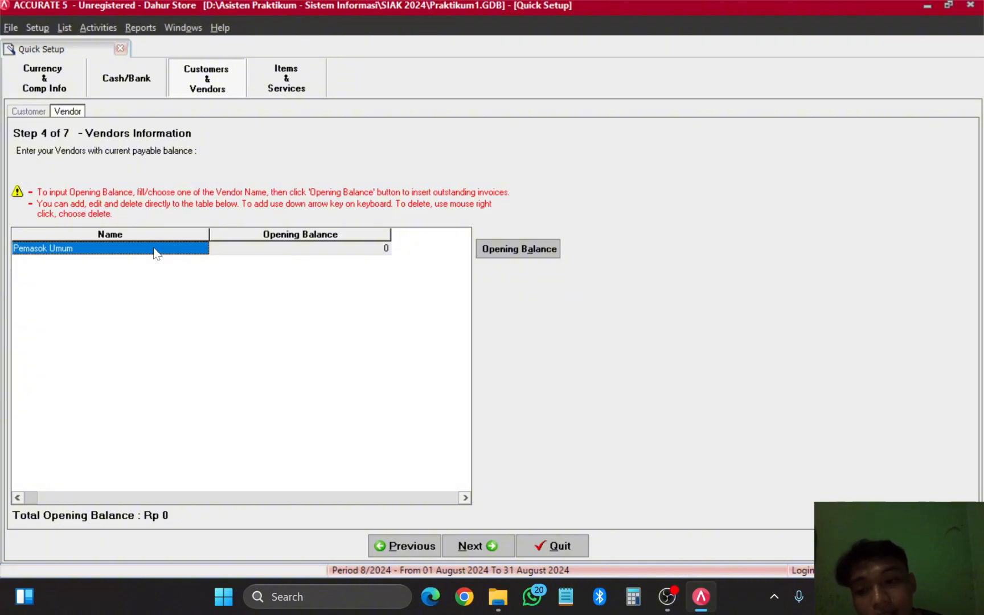
pyautogui.press('Down')
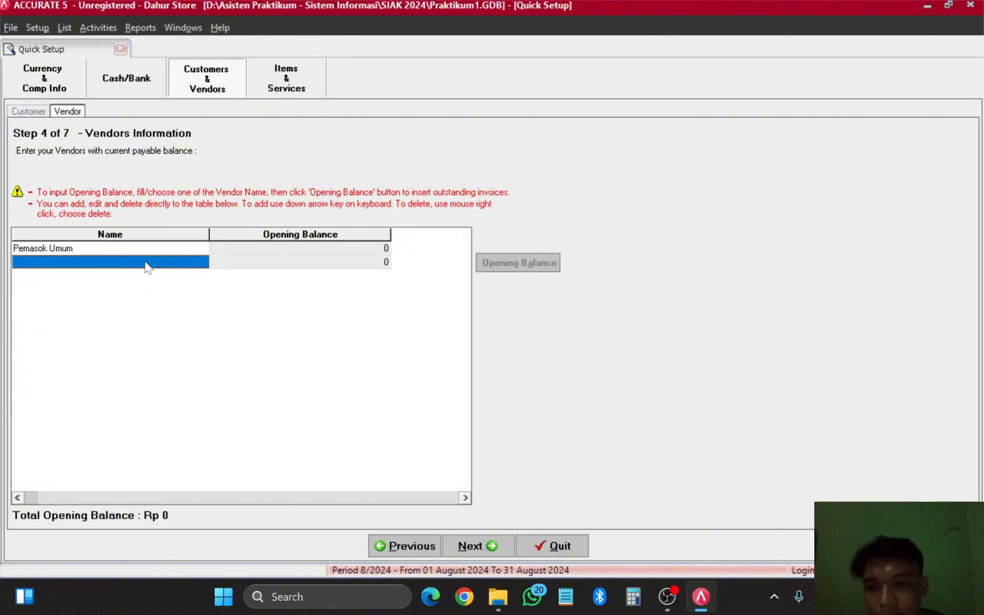
pyautogui.click(145, 263)
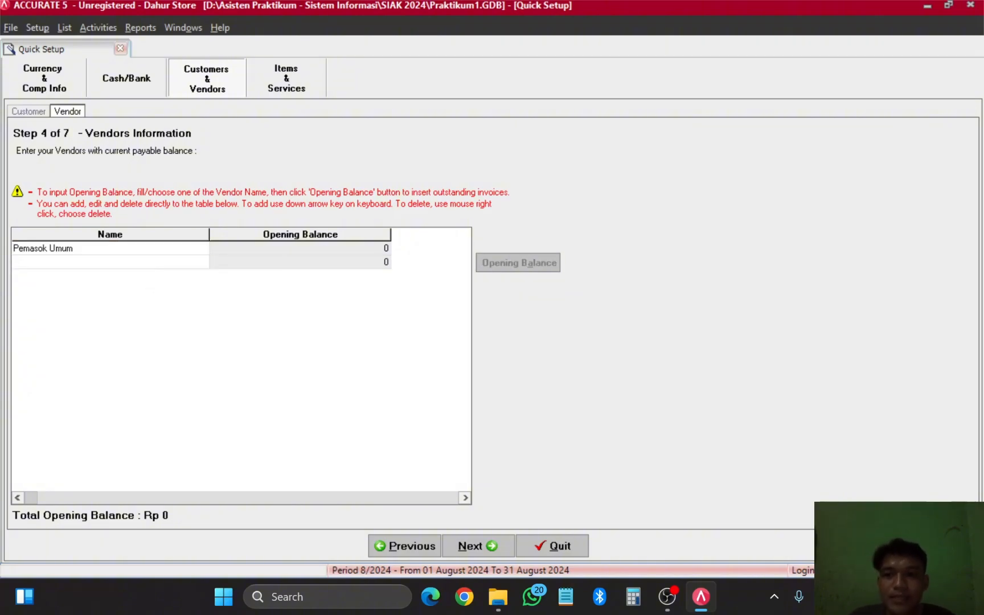
pyautogui.write('Appl')
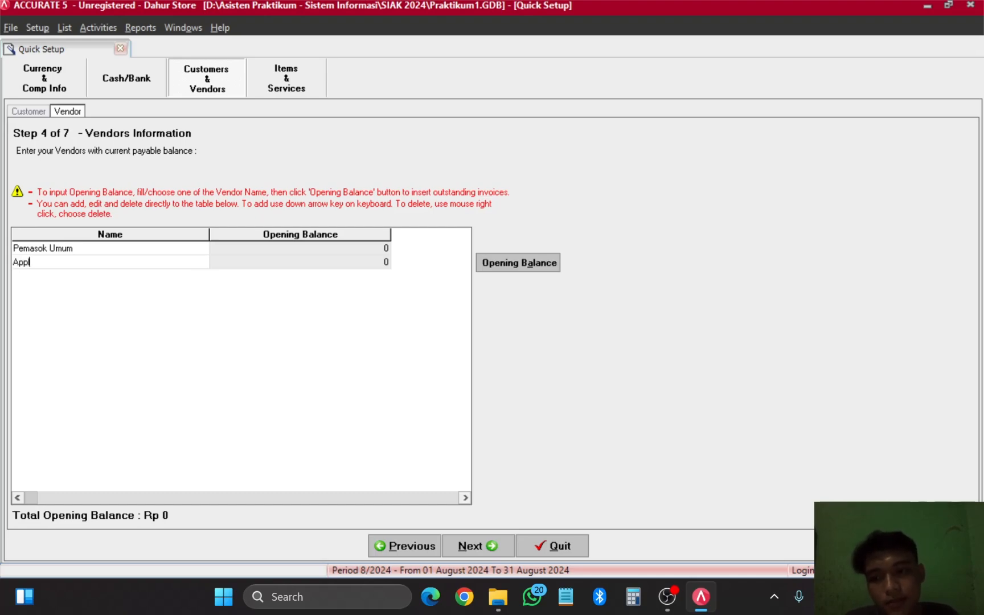
pyautogui.write('e.Inc')
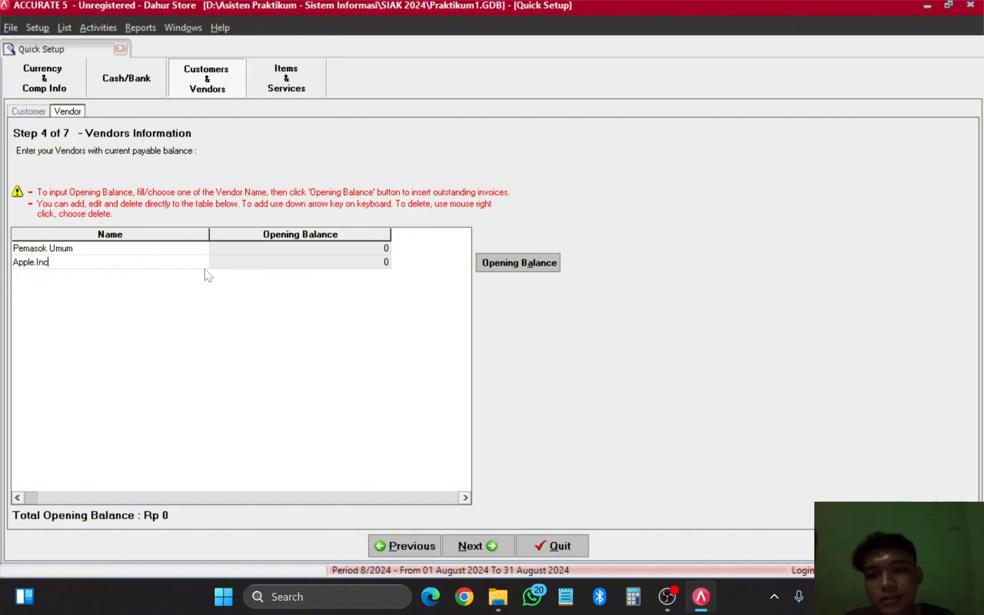
# Step: In Apple.Inc's opening balance details, add invoice AP-01 dated 05/12/2022
pyautogui.click(529, 270)
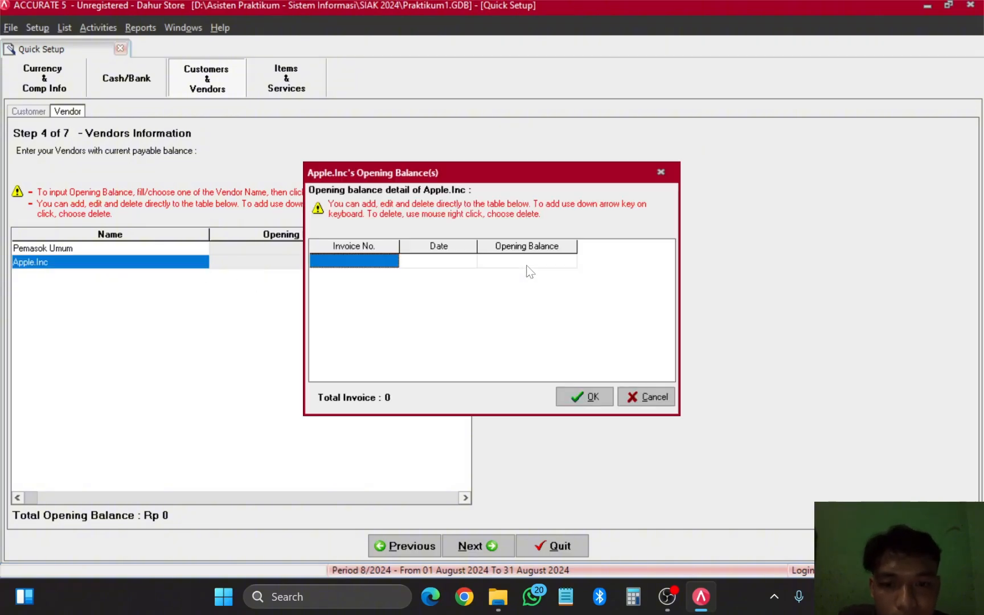
pyautogui.press('F2')
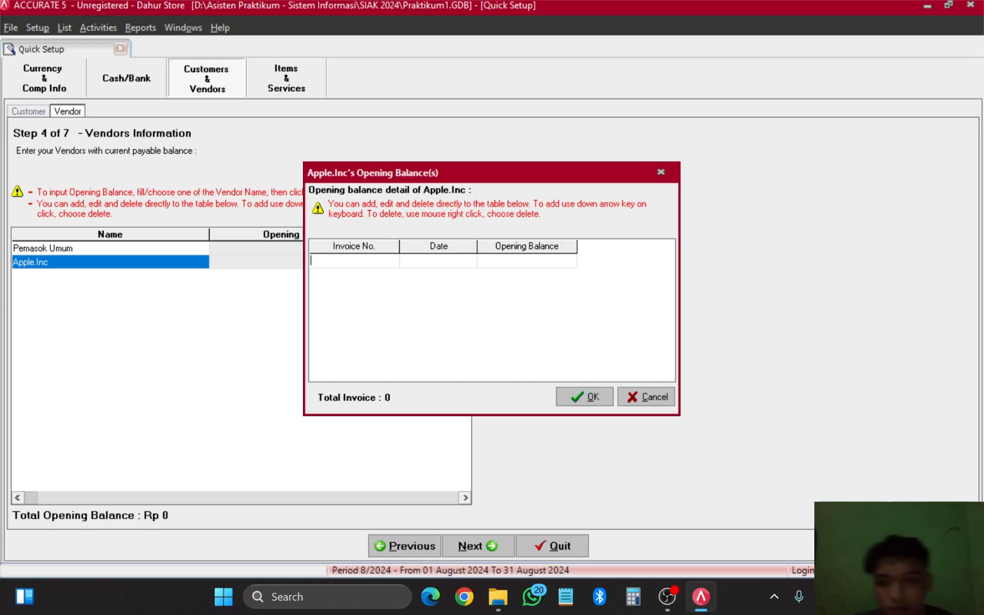
pyautogui.write('AP')
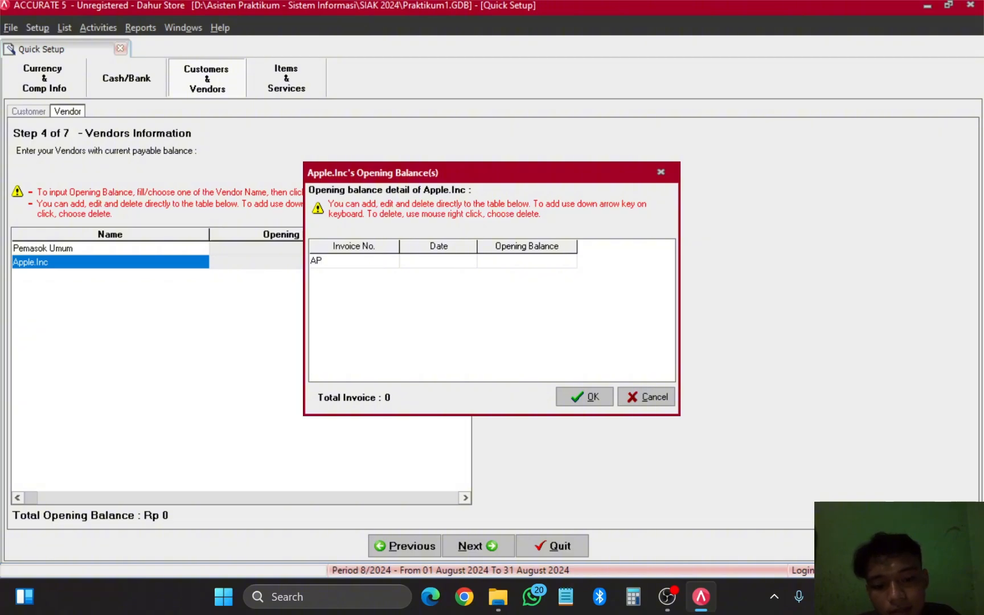
pyautogui.write('-01')
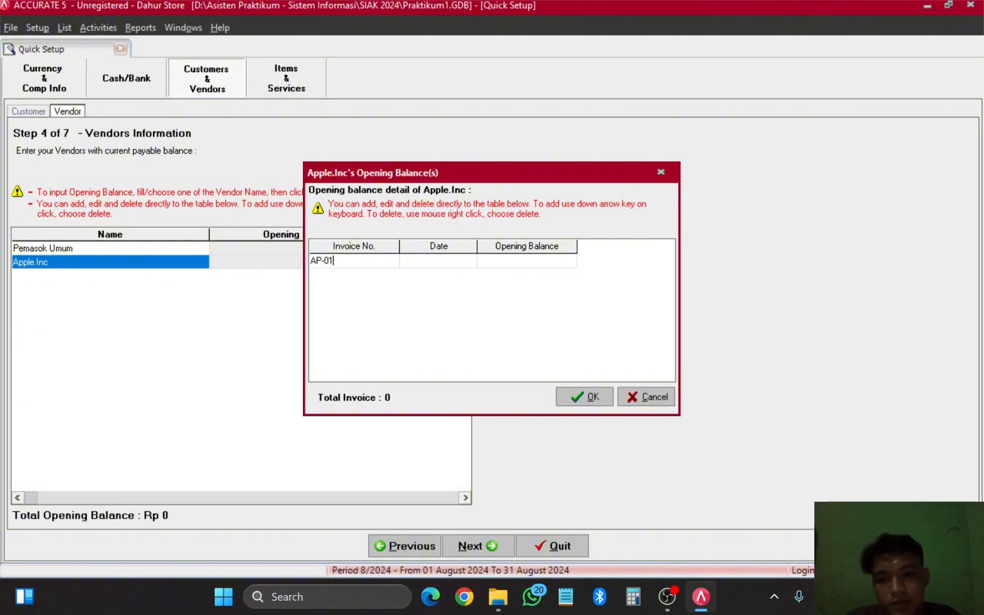
pyautogui.press('Return')
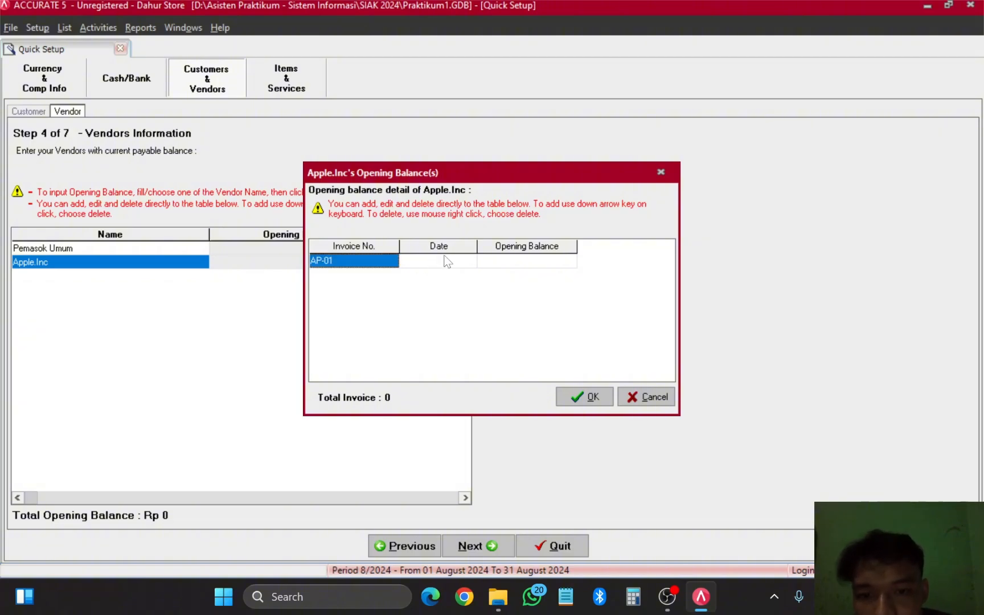
pyautogui.click(445, 261)
pyautogui.click(470, 260)
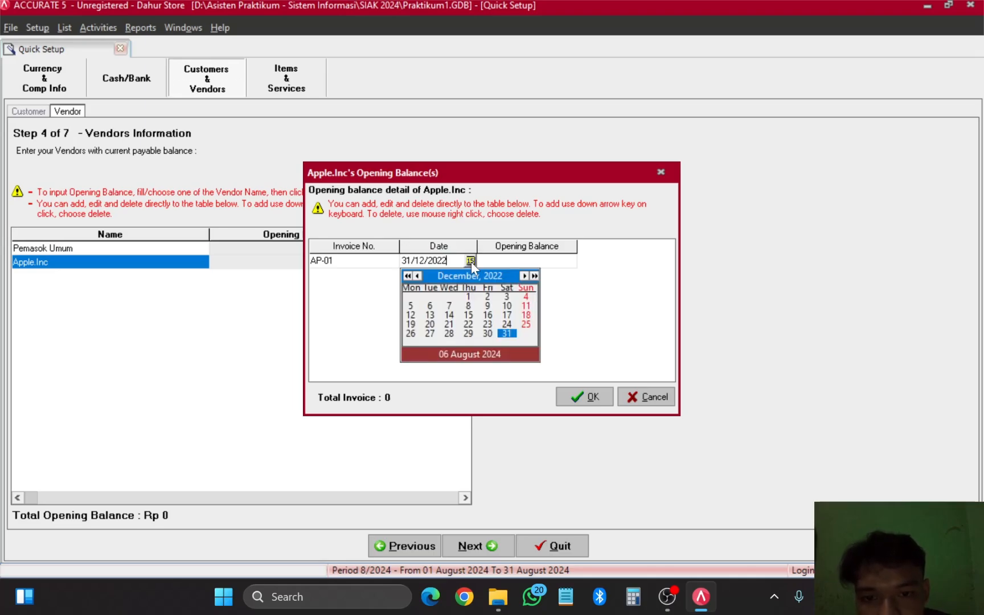
pyautogui.click(410, 306)
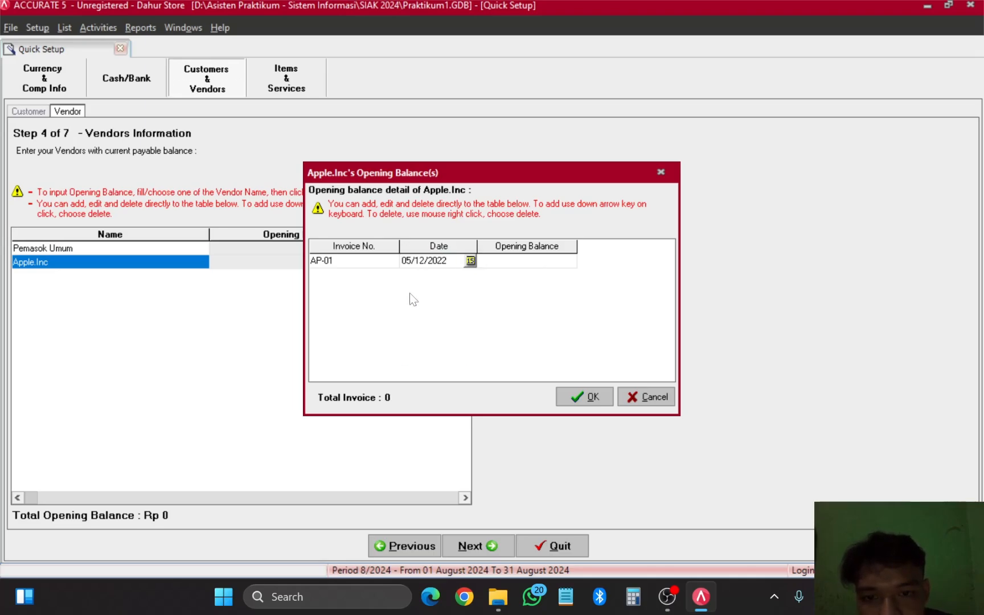
# Step: Enter 50,000,000 as AP-01's opening balance and confirm the dialog
pyautogui.click(527, 266)
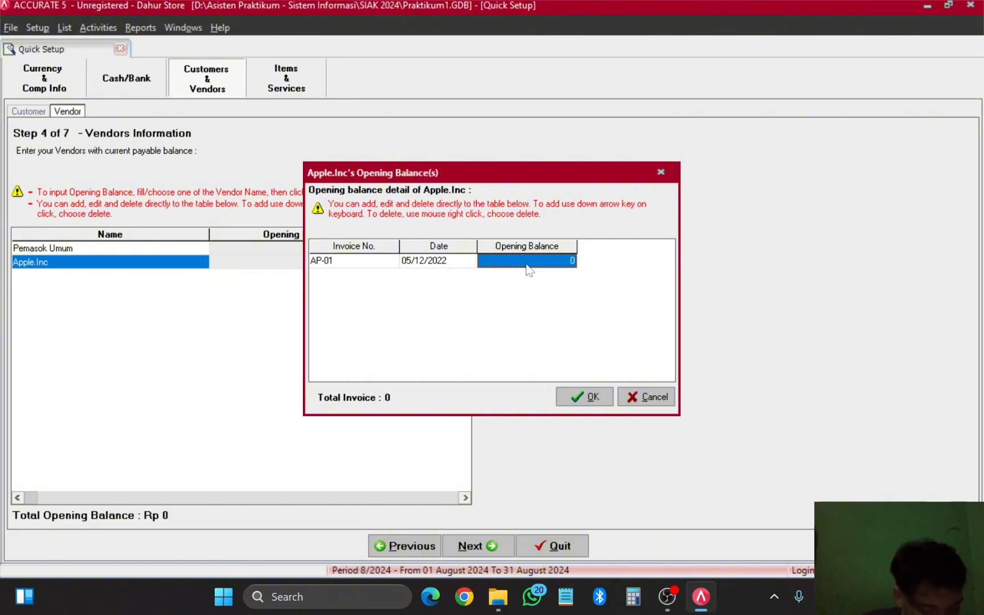
pyautogui.click(529, 269)
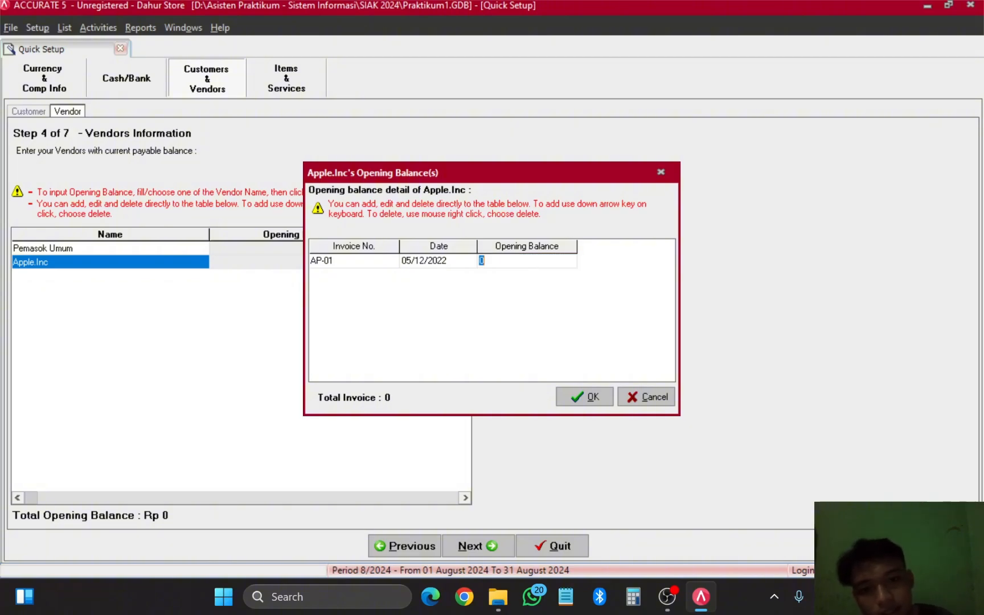
pyautogui.write('5')
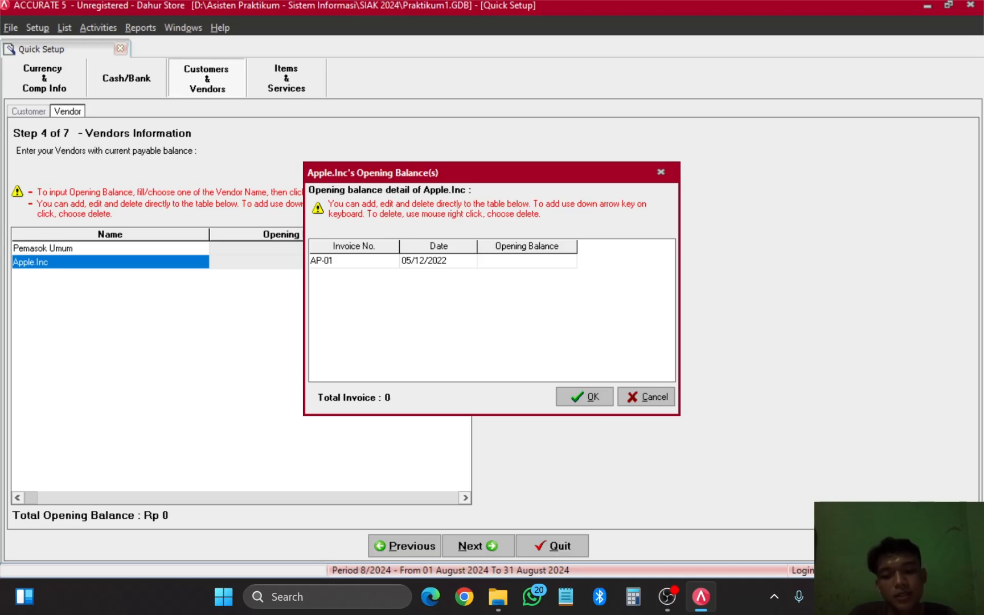
pyautogui.write('000')
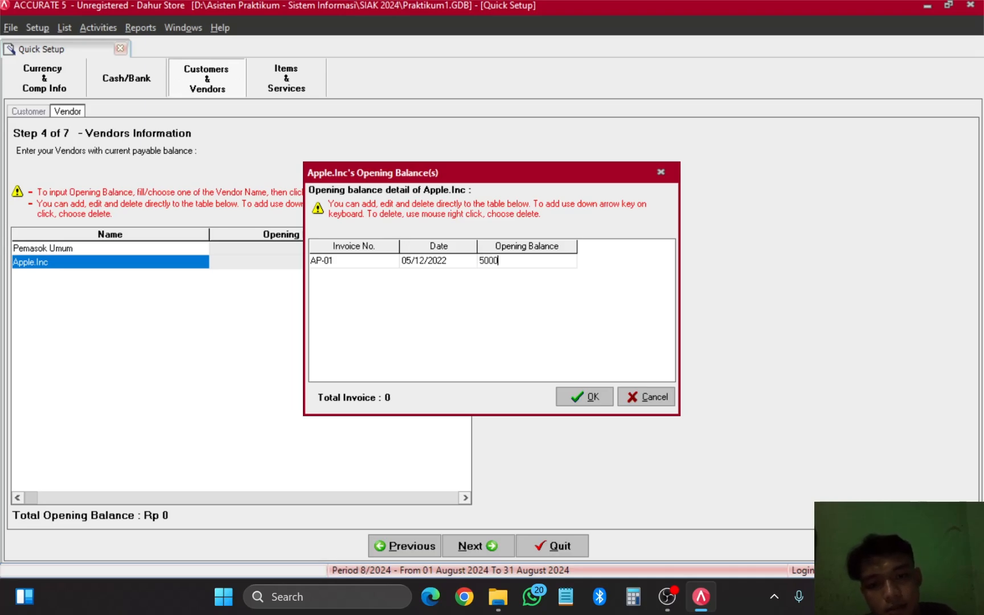
pyautogui.write('0000')
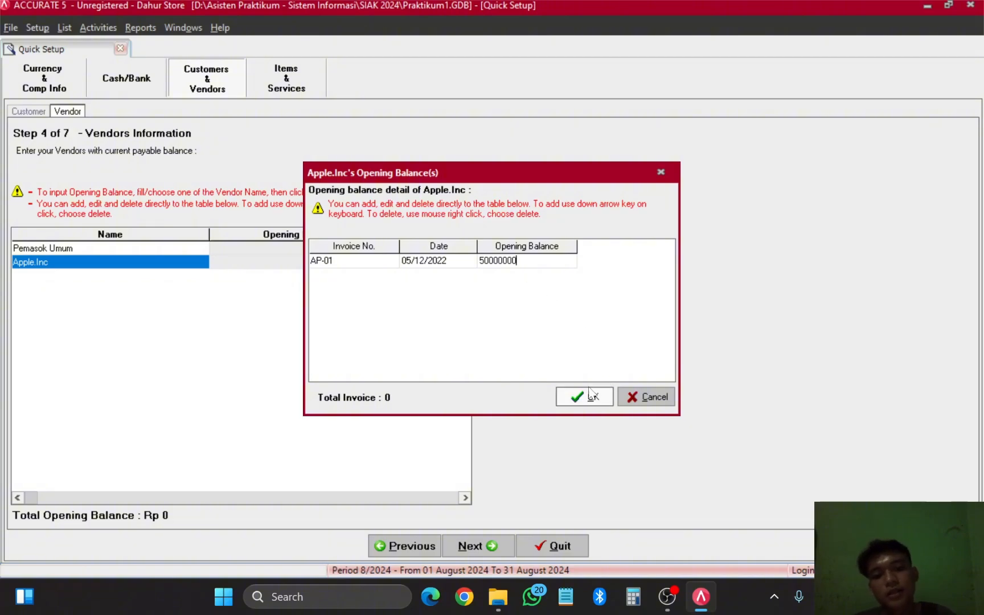
pyautogui.click(582, 397)
# Step: Review Apple.Inc's balance, return to Cash/Bank, then recheck Erafone's 67,000,000 on the Customers step
pyautogui.click(329, 263)
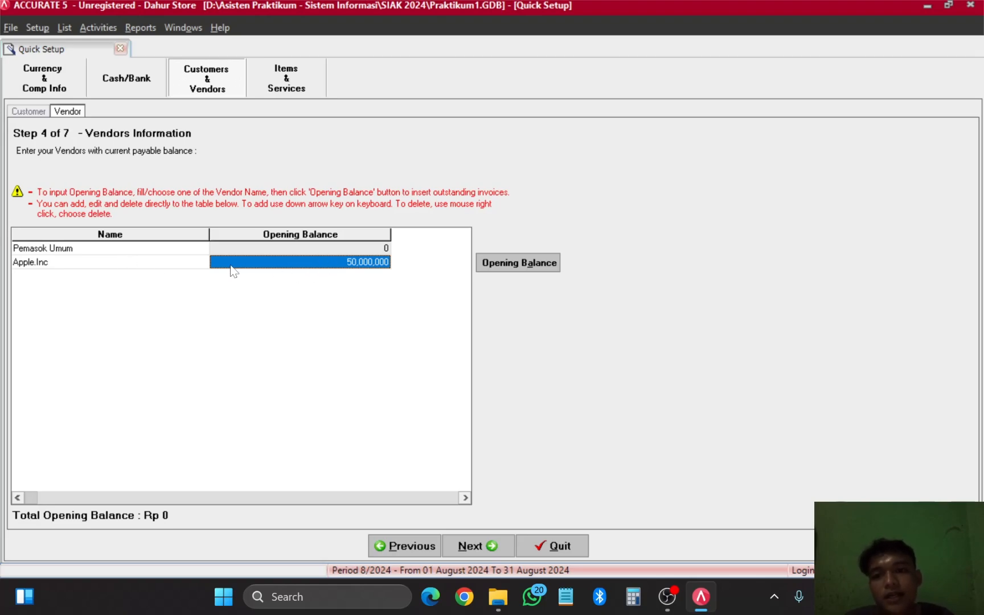
pyautogui.click(164, 263)
pyautogui.click(272, 266)
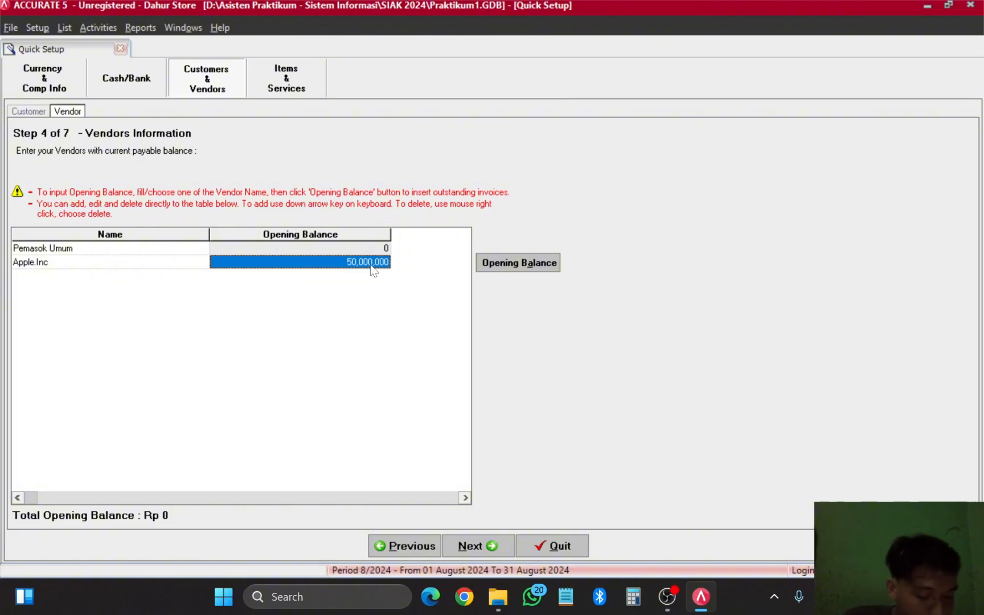
pyautogui.click(120, 84)
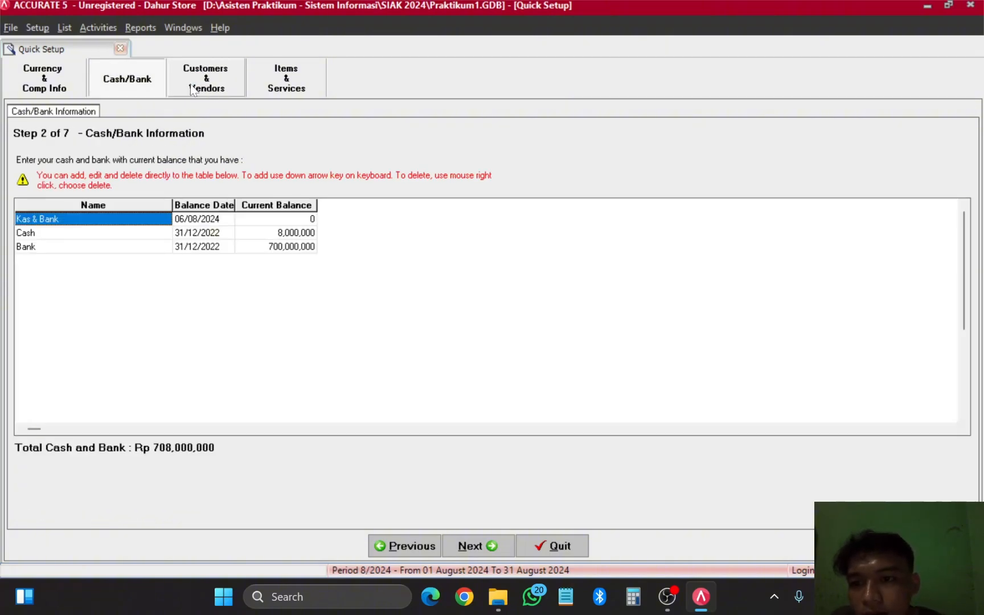
pyautogui.click(472, 547)
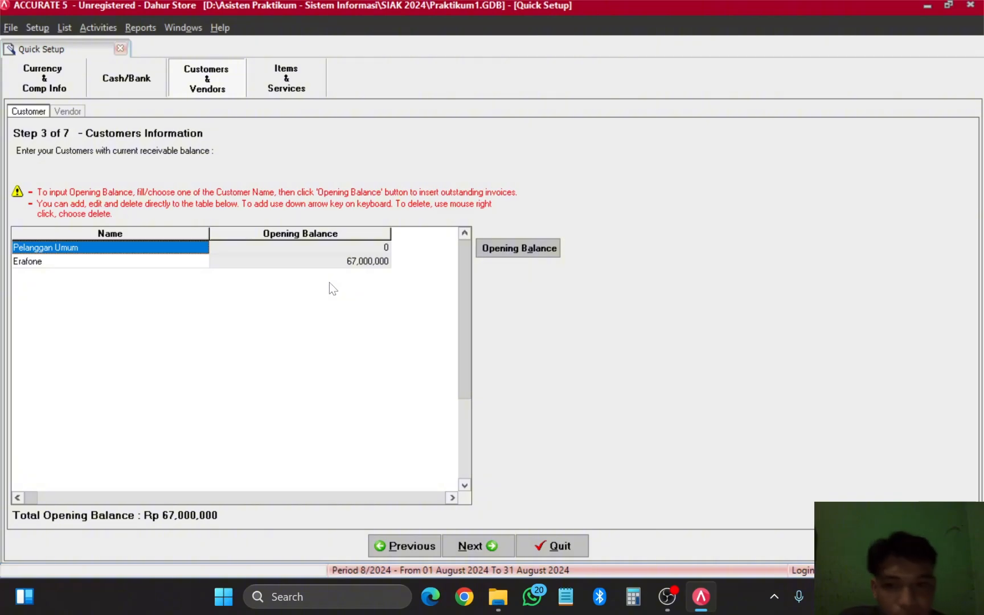
pyautogui.click(326, 254)
pyautogui.click(335, 265)
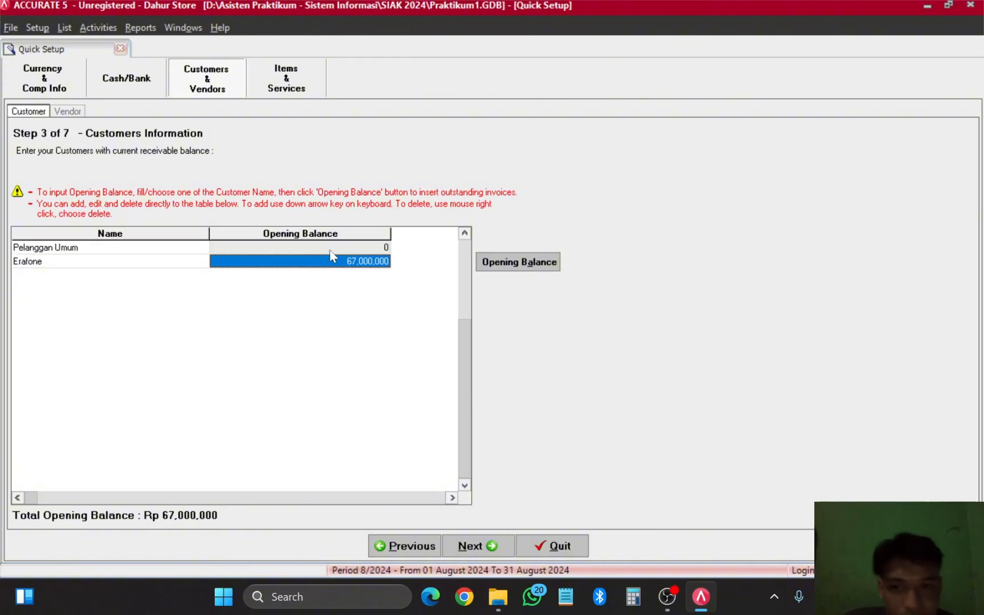
# Step: Recheck Apple.Inc's 50,000,000 opening balance on the Vendors step, then continue to Inventory Cost Method
pyautogui.click(481, 547)
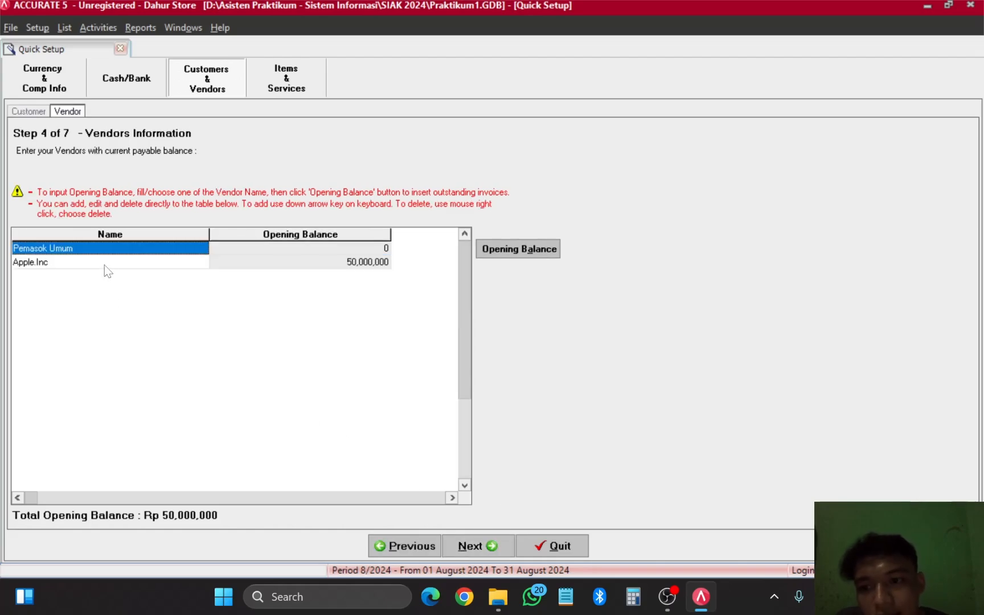
pyautogui.click(103, 264)
pyautogui.click(323, 265)
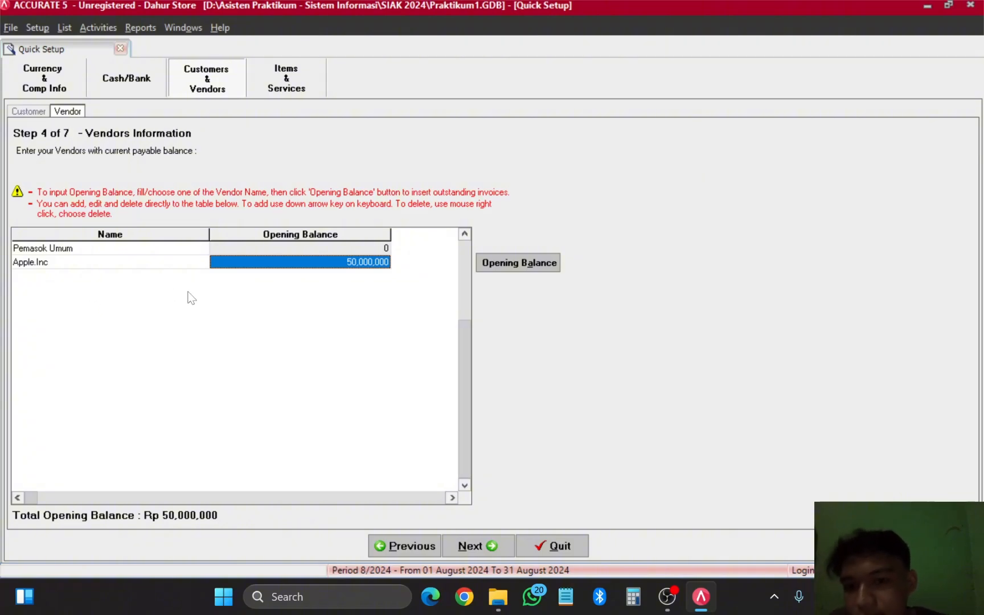
pyautogui.click(60, 263)
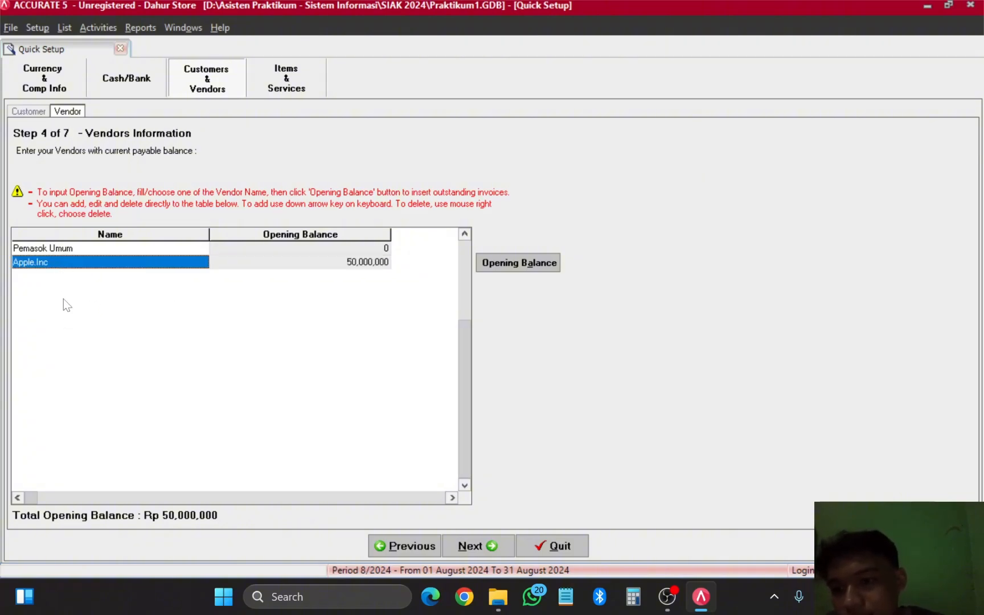
pyautogui.click(324, 264)
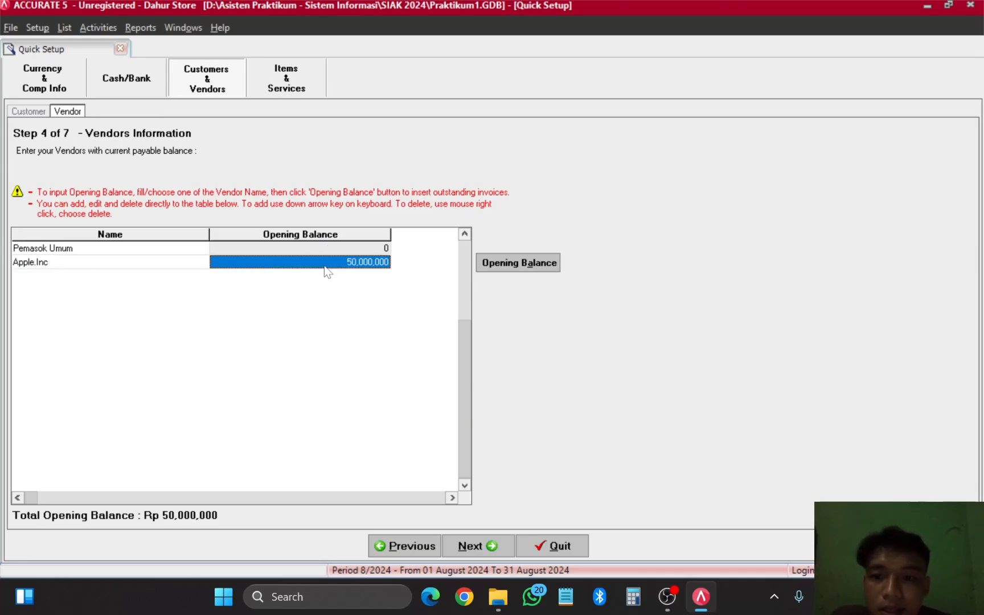
pyautogui.click(476, 546)
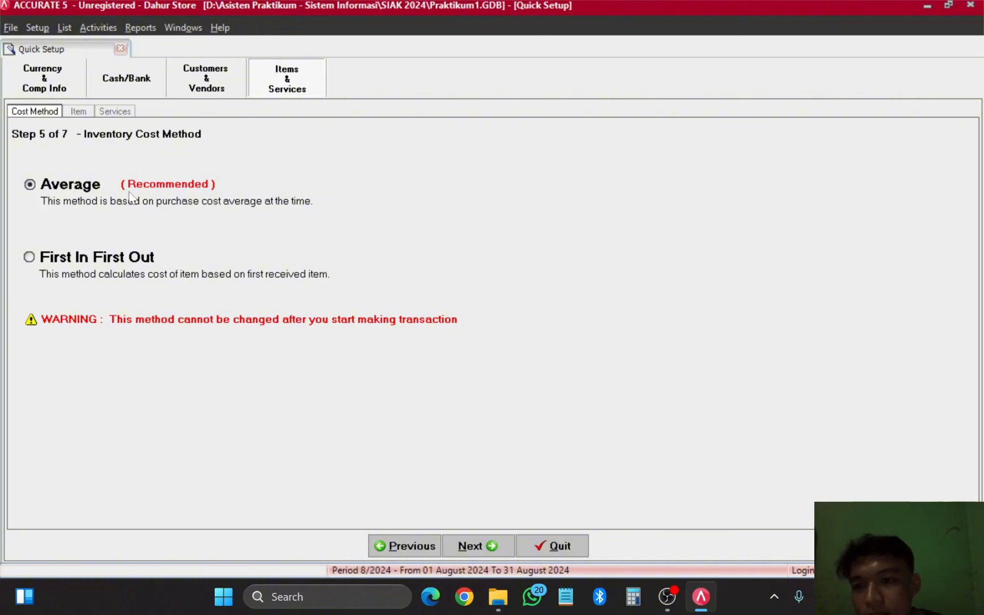
# Step: Leave Average as the inventory cost method and proceed to Items Information
pyautogui.click(82, 194)
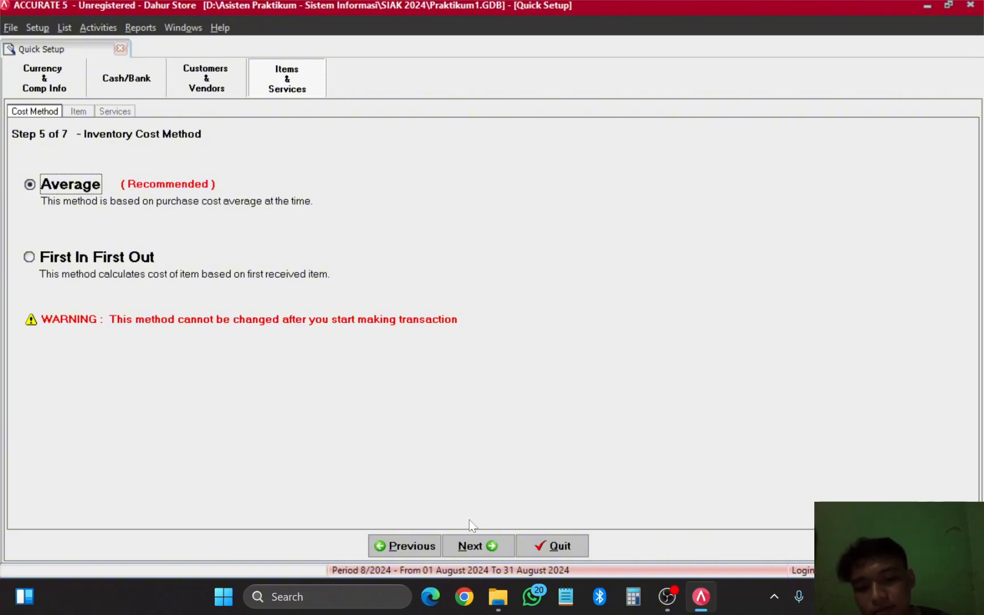
pyautogui.click(503, 548)
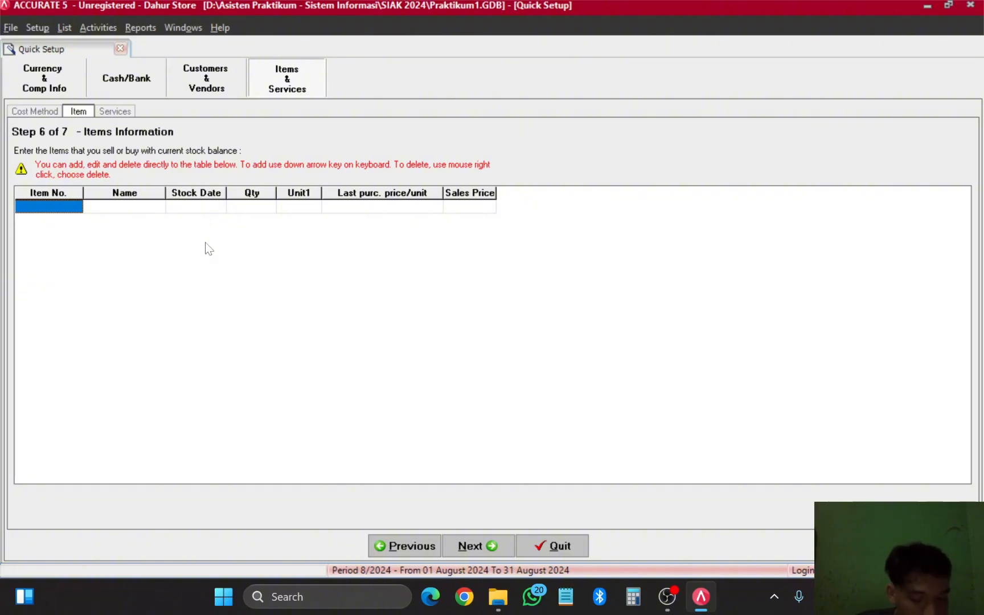
# Step: Enter item number HP-01 with the name Iphone 15 Pro in the first items row
pyautogui.click(67, 209)
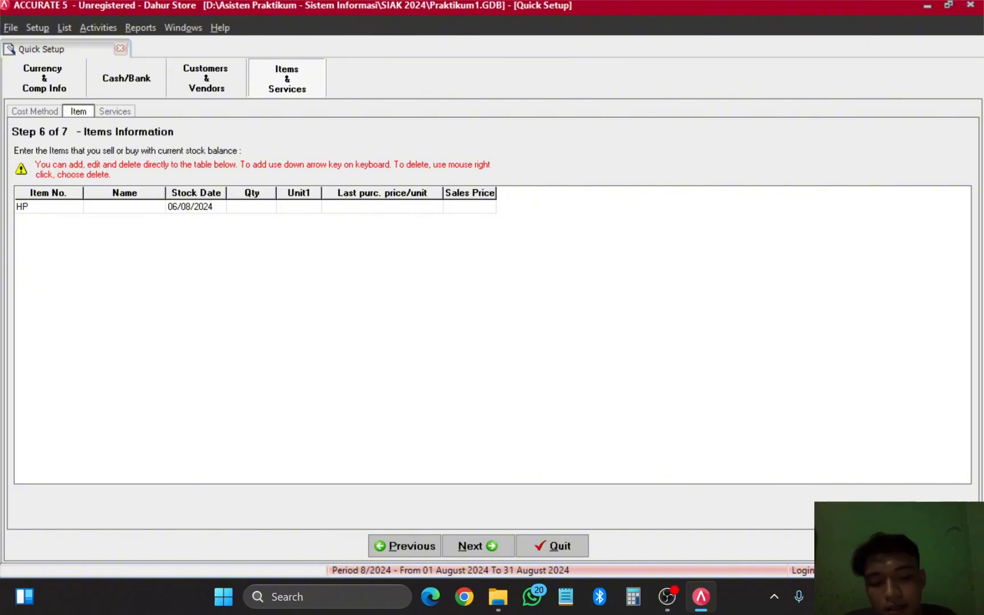
pyautogui.write('-01')
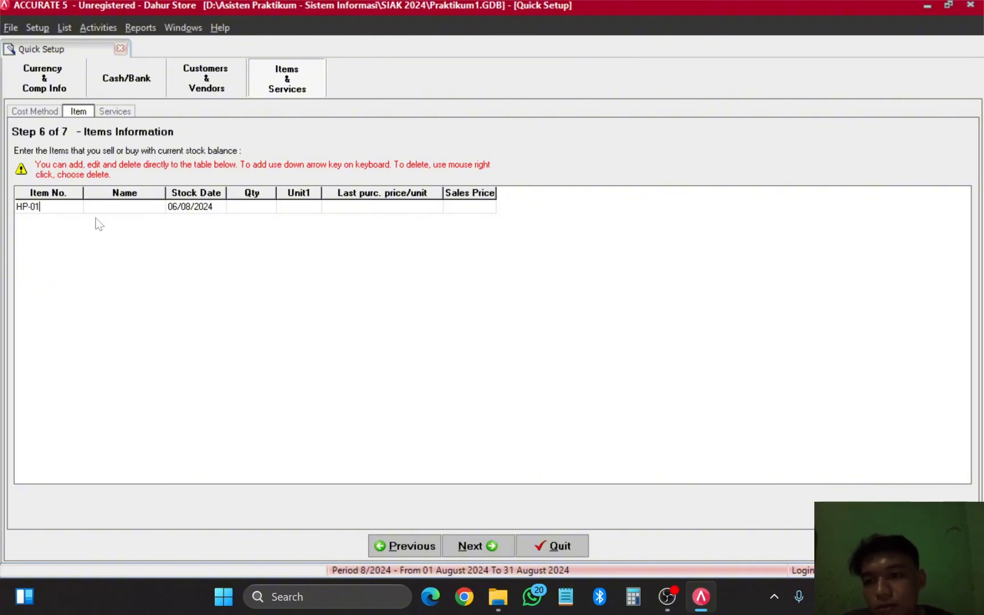
pyautogui.click(119, 202)
pyautogui.click(119, 203)
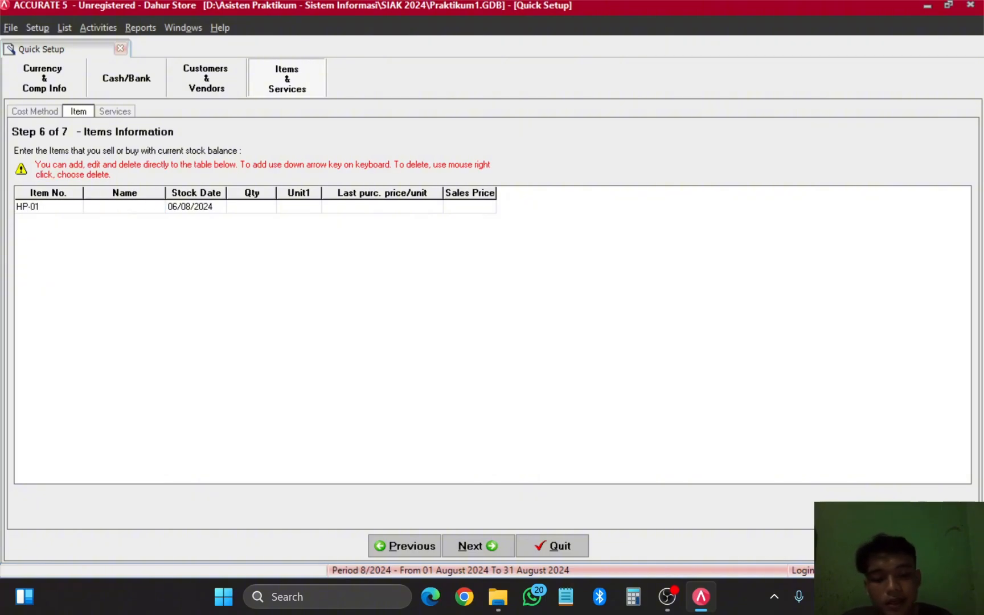
pyautogui.write('Iphone')
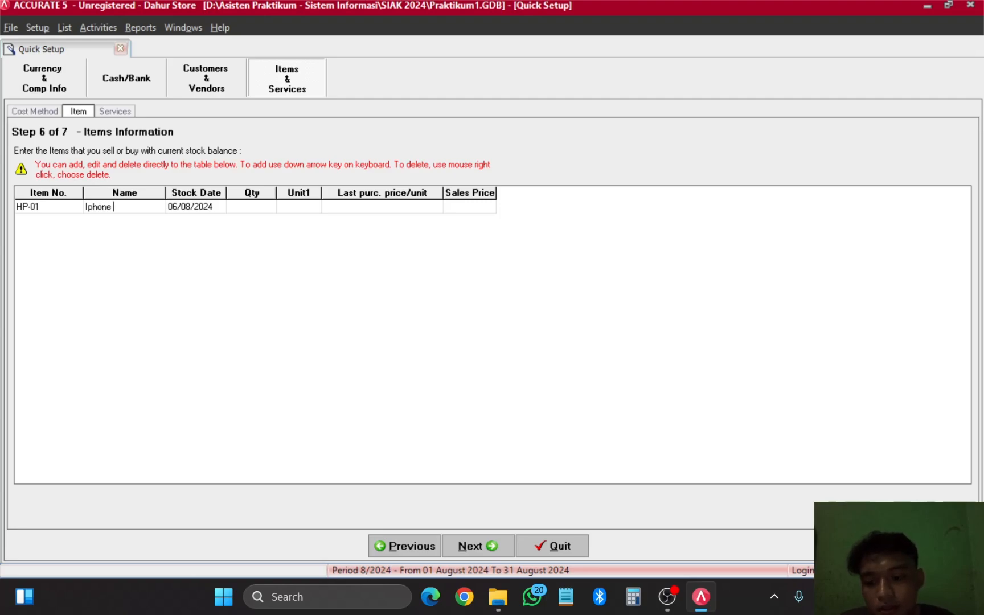
pyautogui.write(' 15')
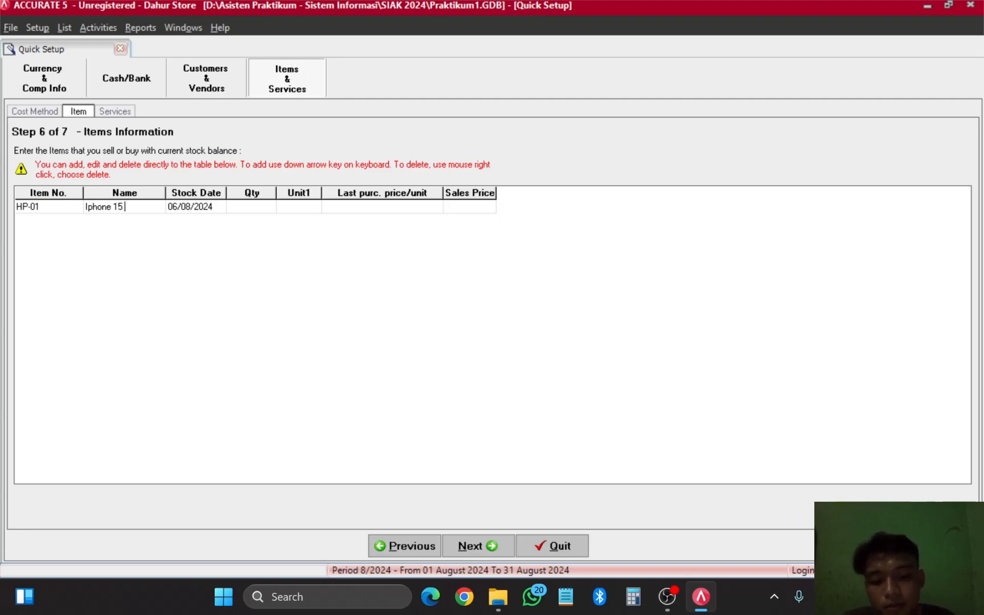
pyautogui.write(' Pro')
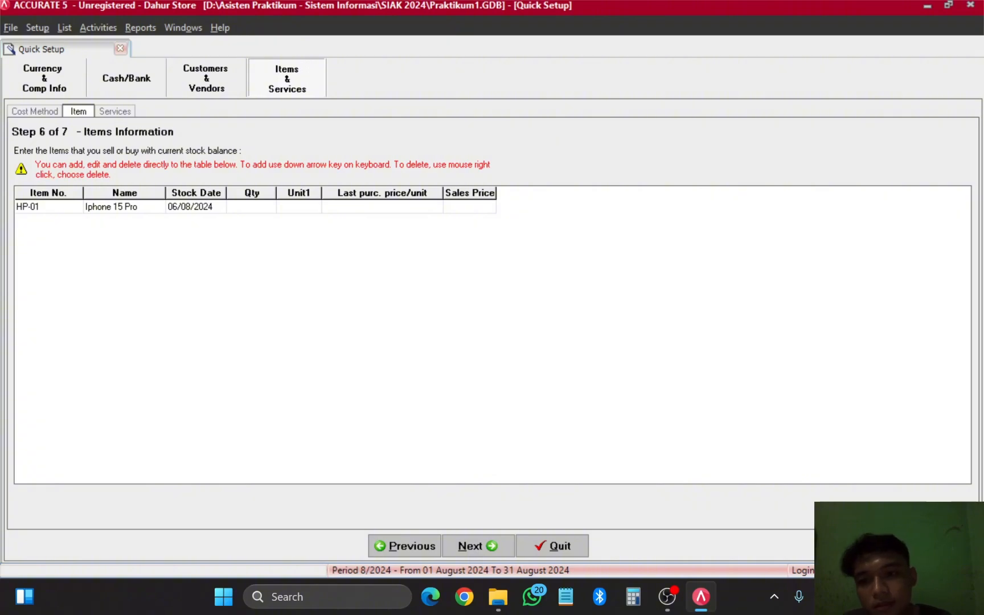
pyautogui.click(212, 208)
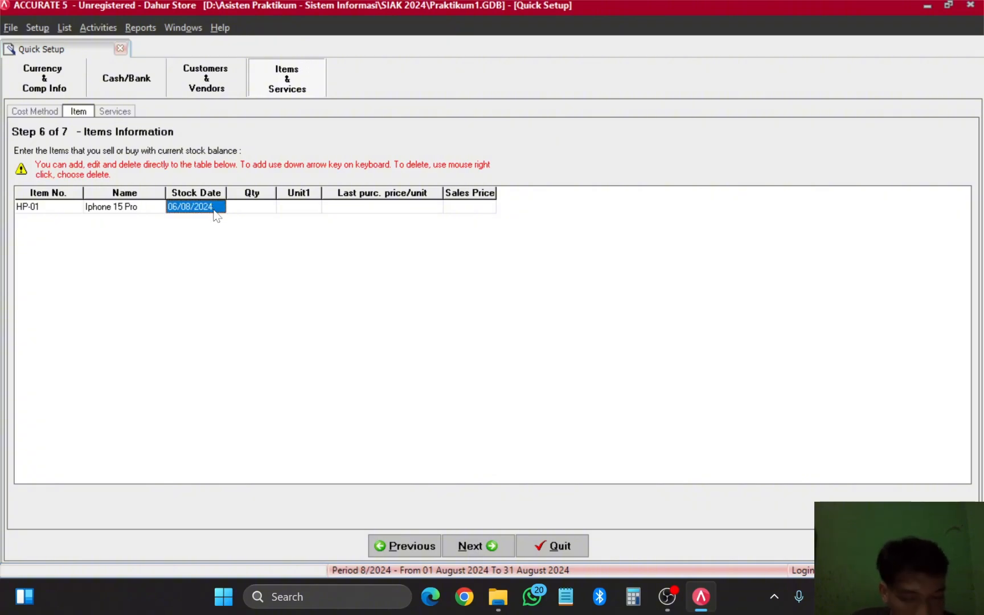
# Step: Pick 31 December 2022 as Iphone 15 Pro's stock date in the calendar
pyautogui.click(213, 211)
pyautogui.click(219, 206)
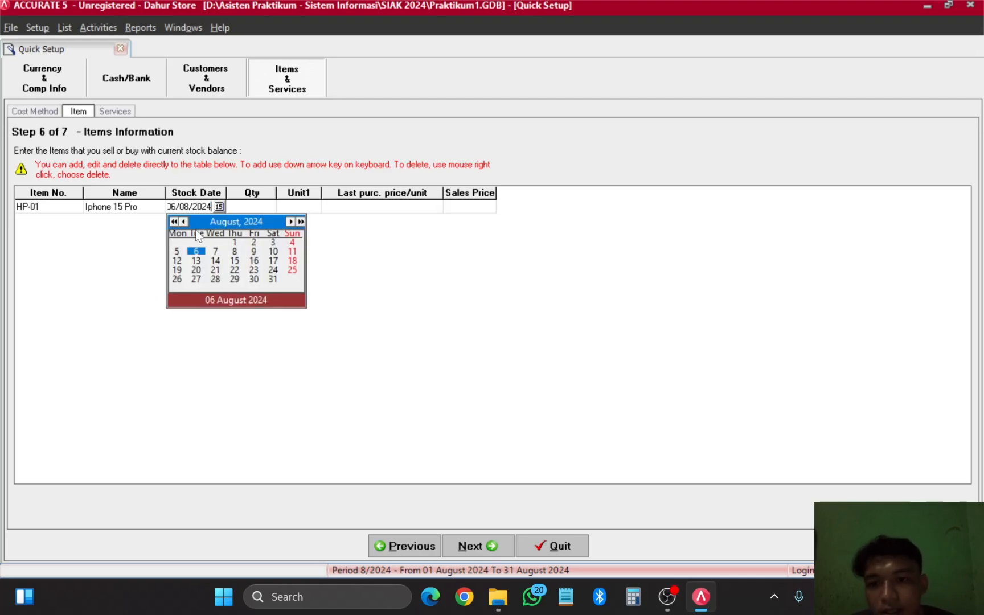
pyautogui.click(175, 222)
pyautogui.click(174, 222)
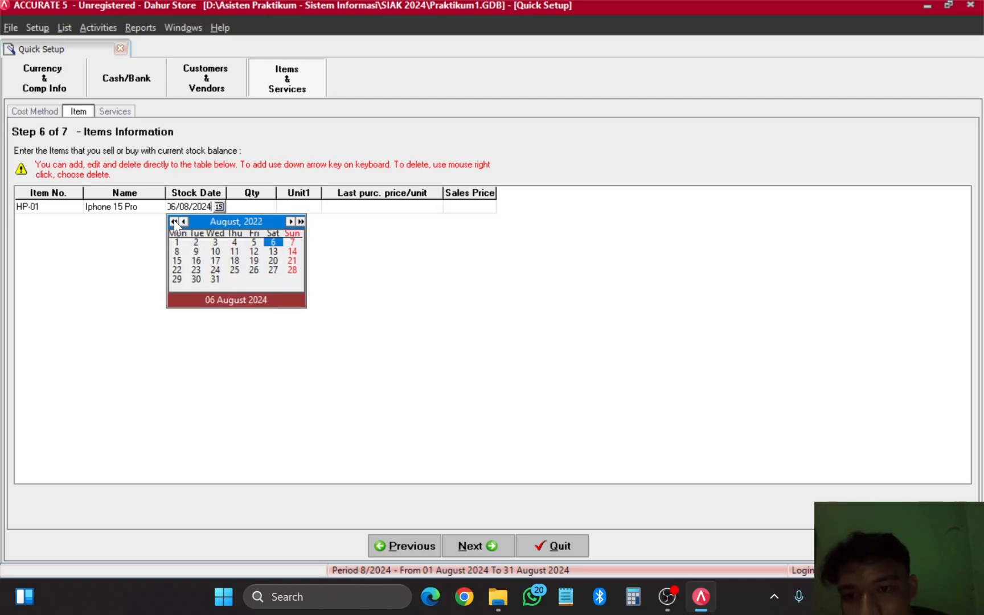
pyautogui.click(290, 221)
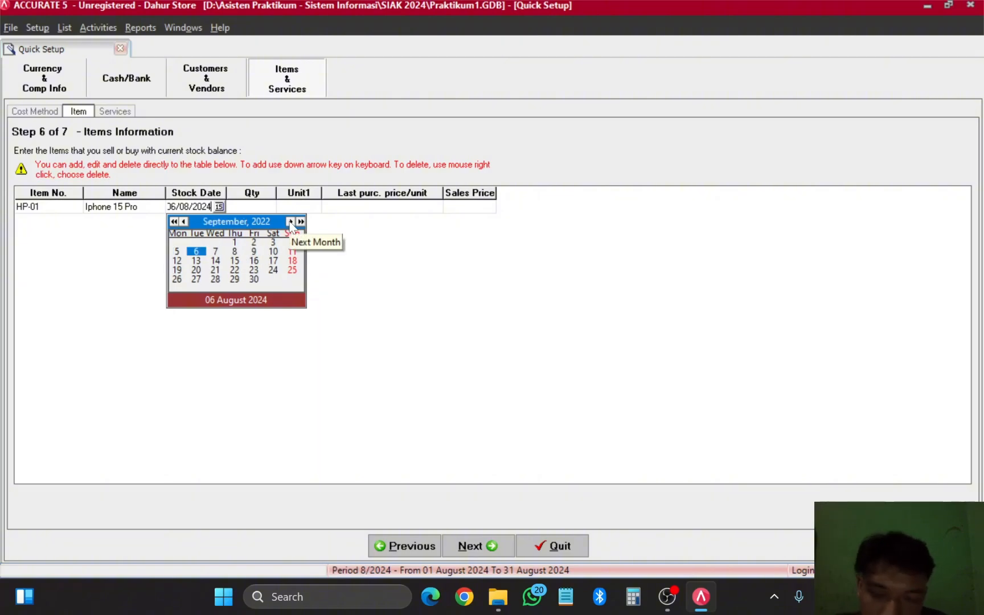
pyautogui.click(290, 222)
pyautogui.click(291, 222)
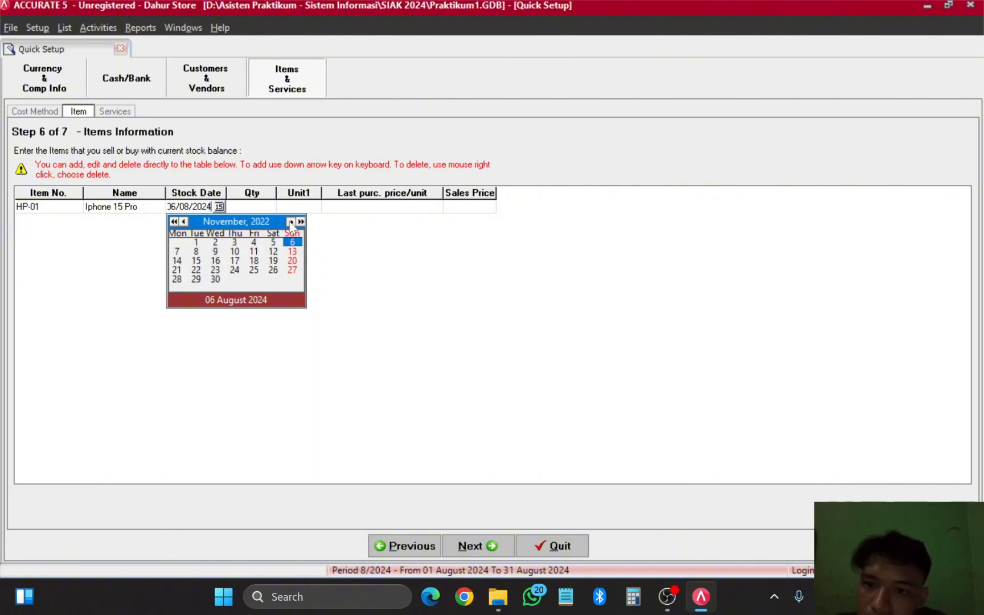
pyautogui.click(290, 222)
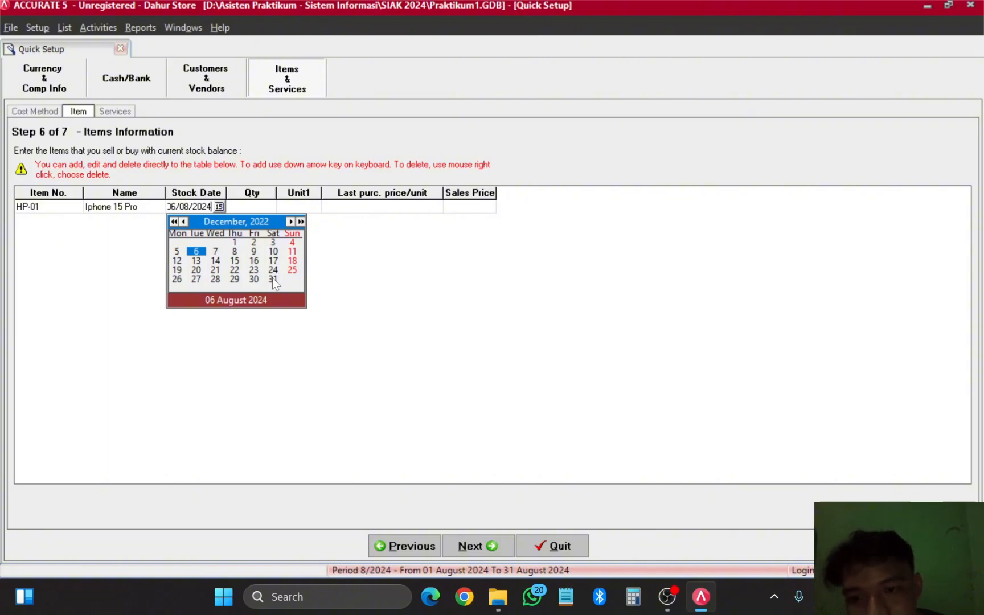
pyautogui.click(274, 280)
pyautogui.click(248, 211)
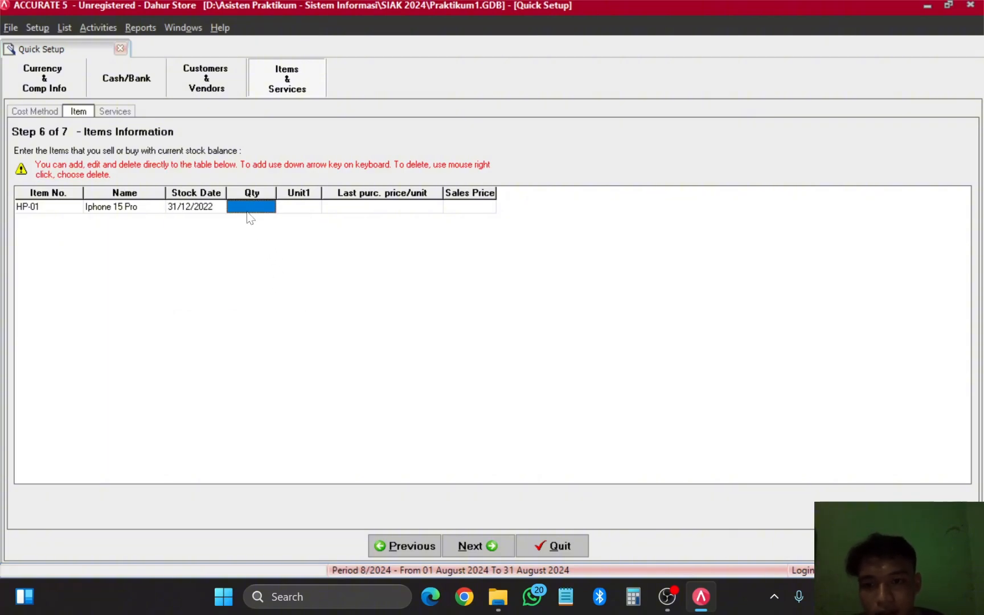
# Step: Give HP-01 a quantity of 9 with unit Pcs
pyautogui.click(252, 212)
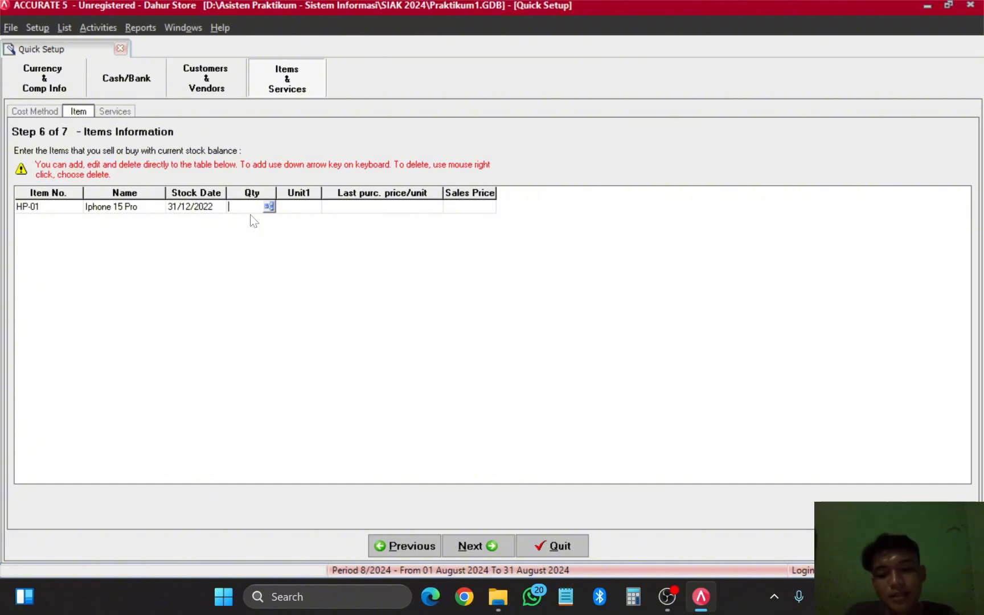
pyautogui.write('9')
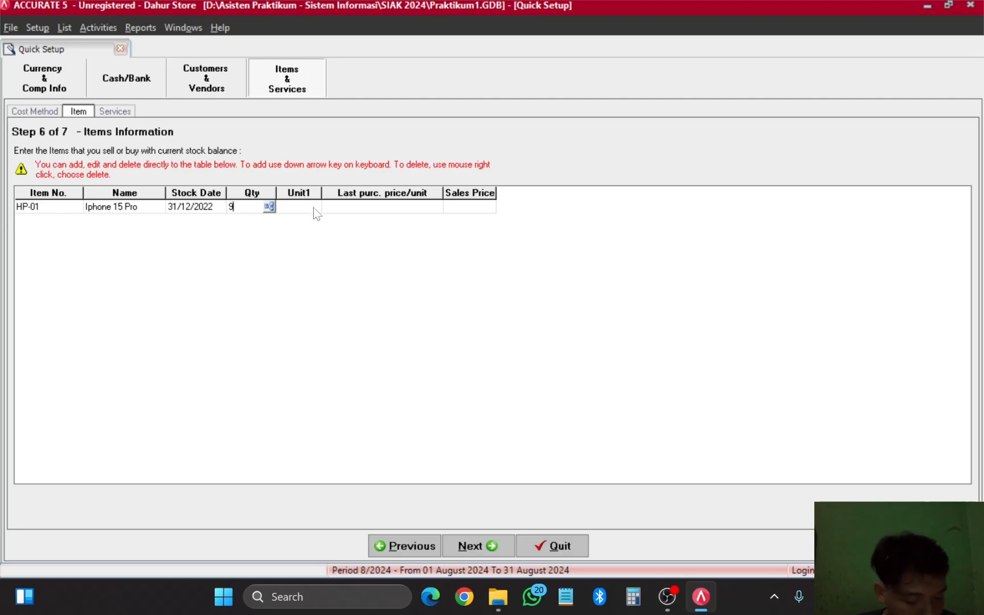
pyautogui.press('Tab')
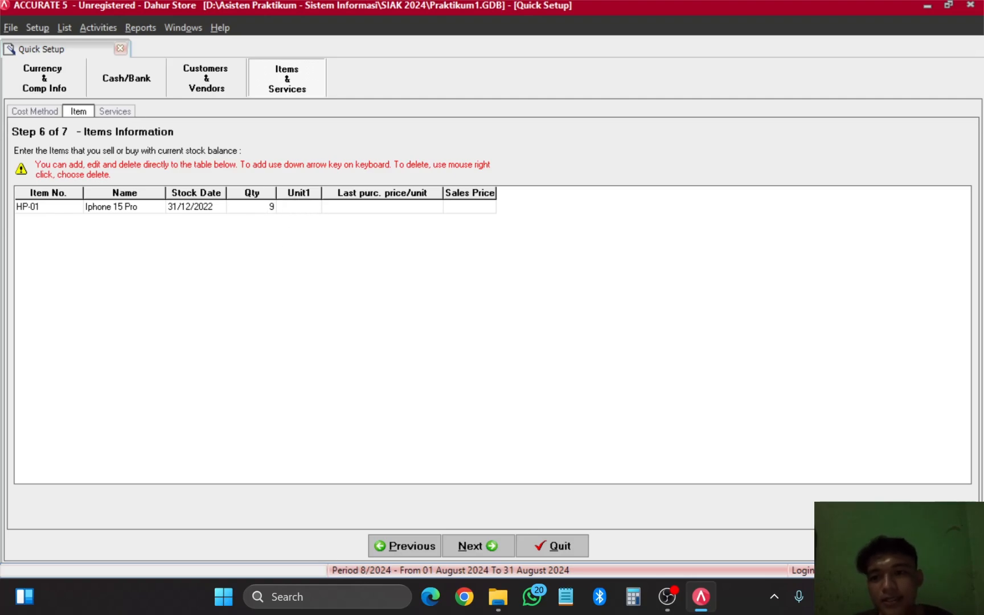
pyautogui.write('Pcs')
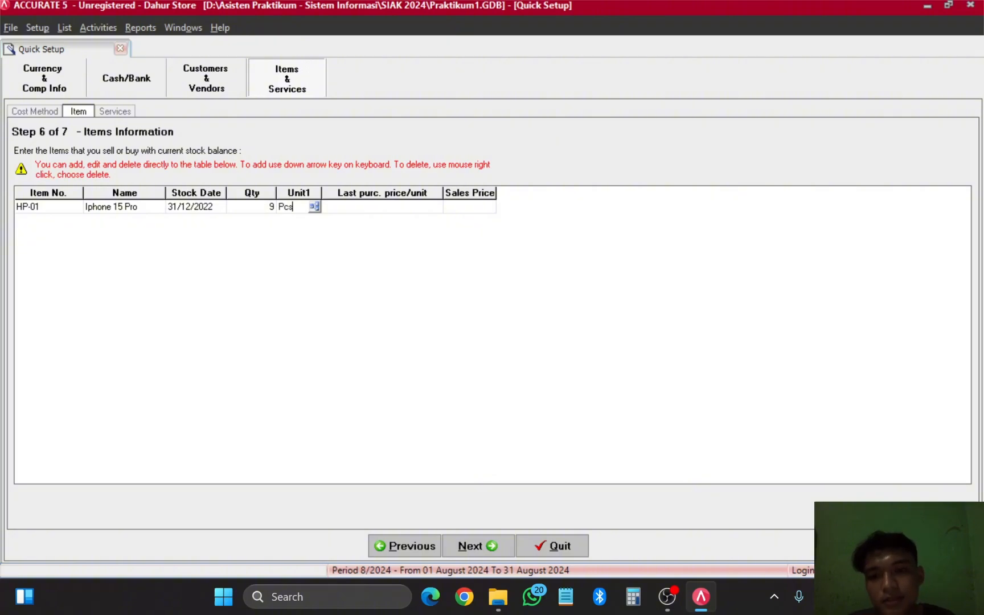
pyautogui.click(410, 211)
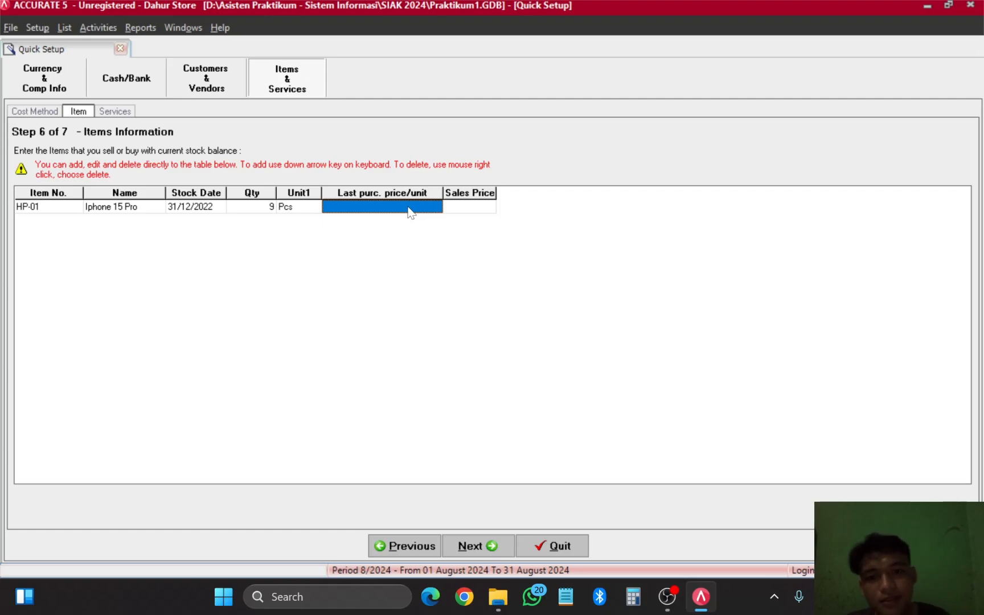
# Step: Enter HP-01's last purchase price 13,000,000 and a sales price of 1,500,000
pyautogui.click(410, 210)
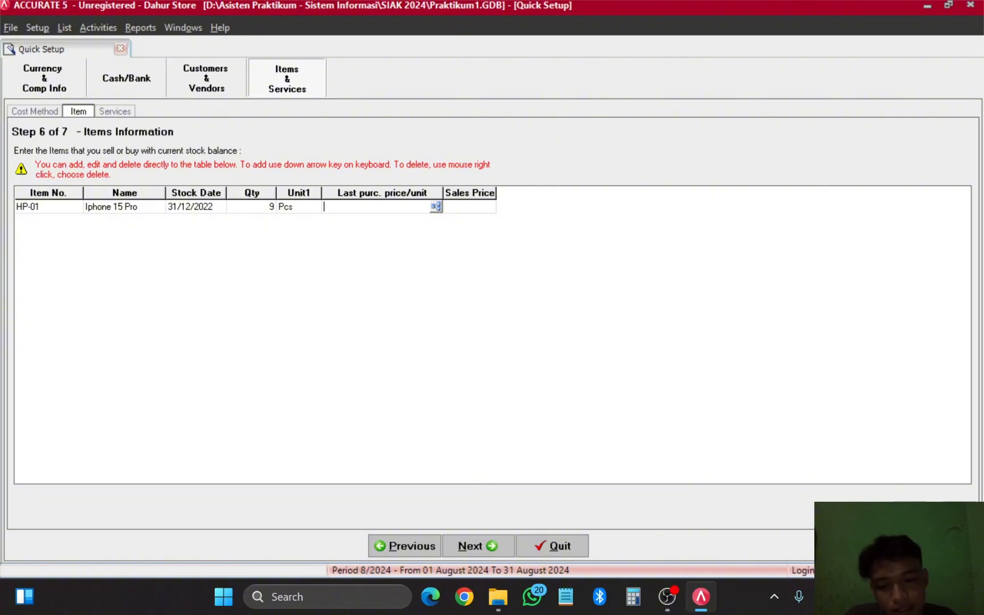
pyautogui.write('13,000,')
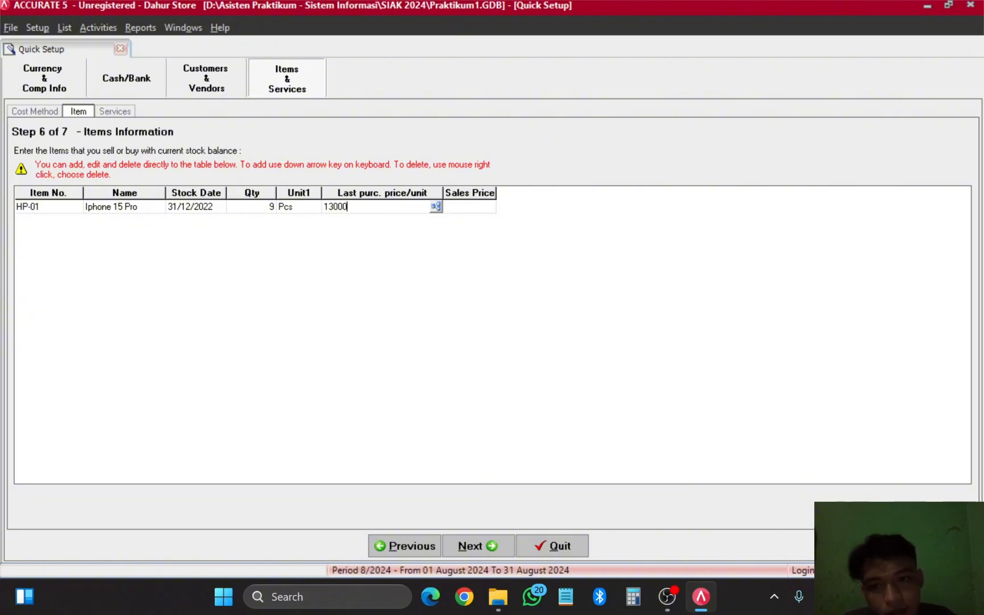
pyautogui.write('000')
pyautogui.click(480, 210)
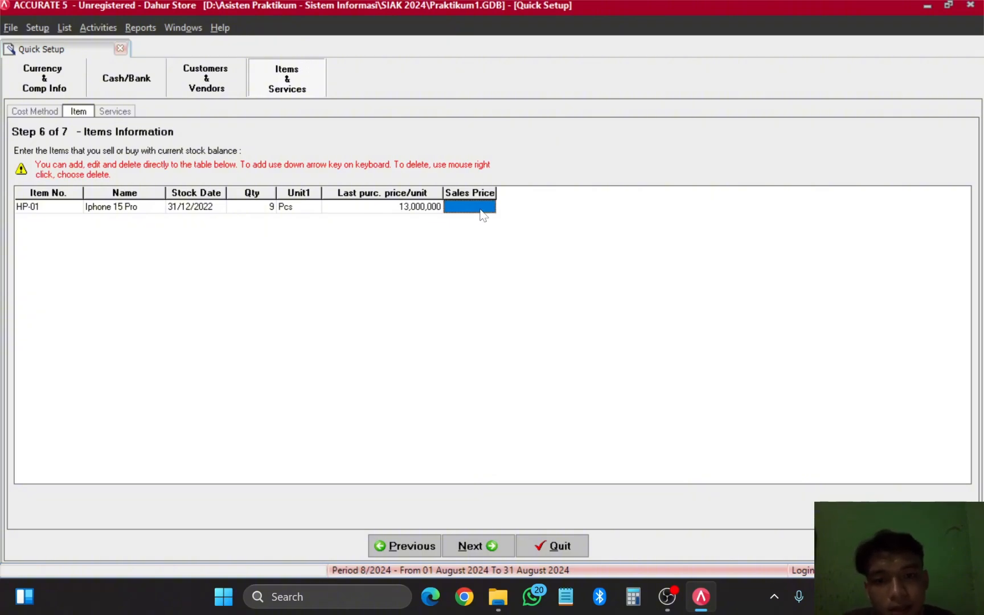
pyautogui.click(471, 214)
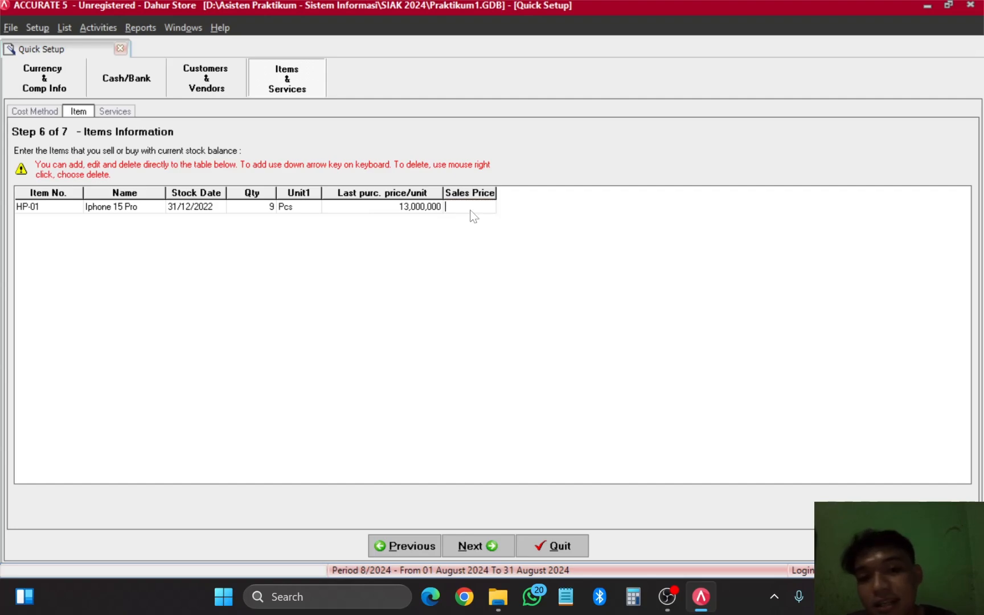
pyautogui.write('15')
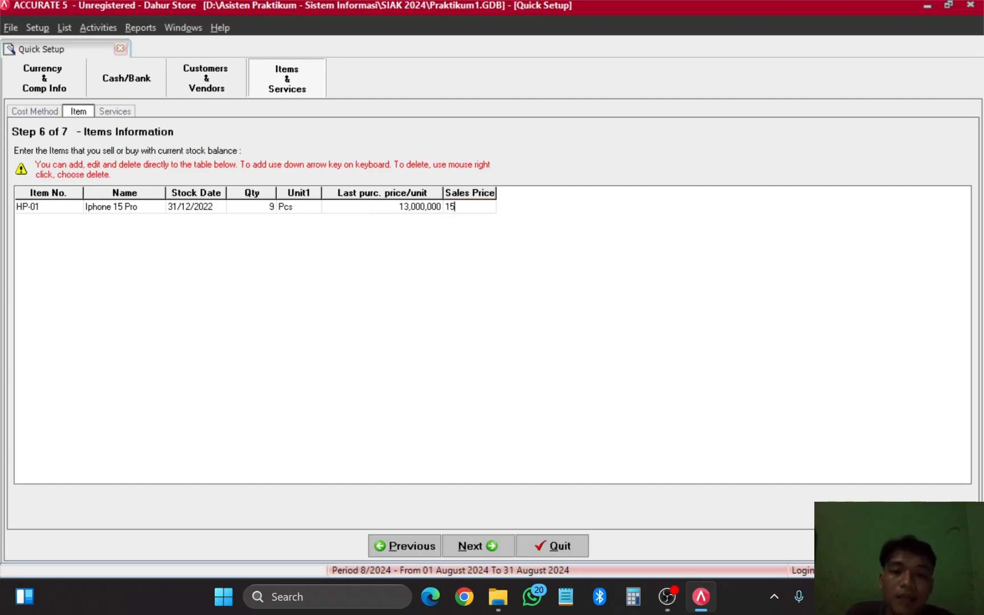
pyautogui.write('00000')
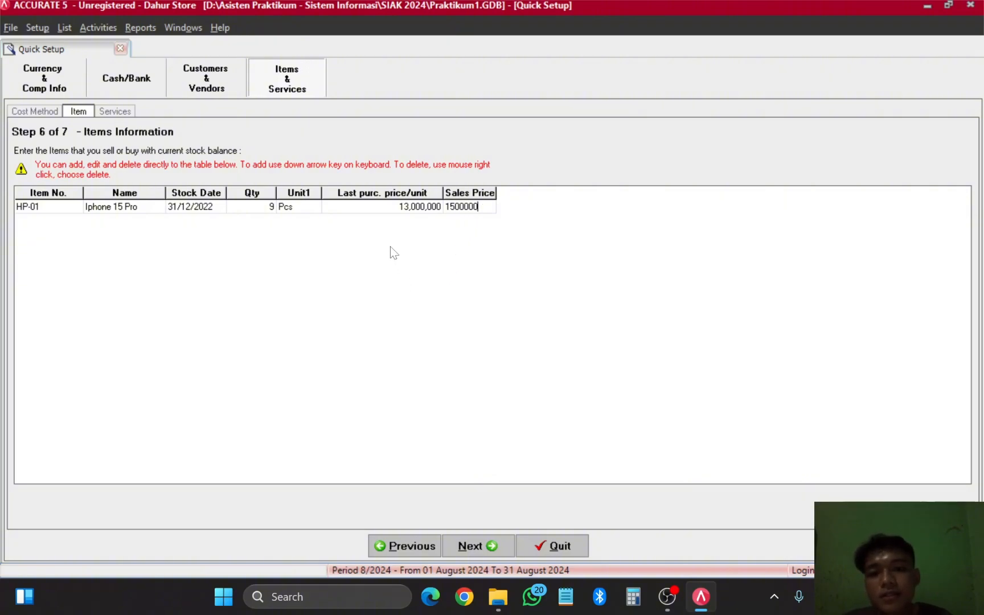
pyautogui.click(305, 208)
pyautogui.click(360, 210)
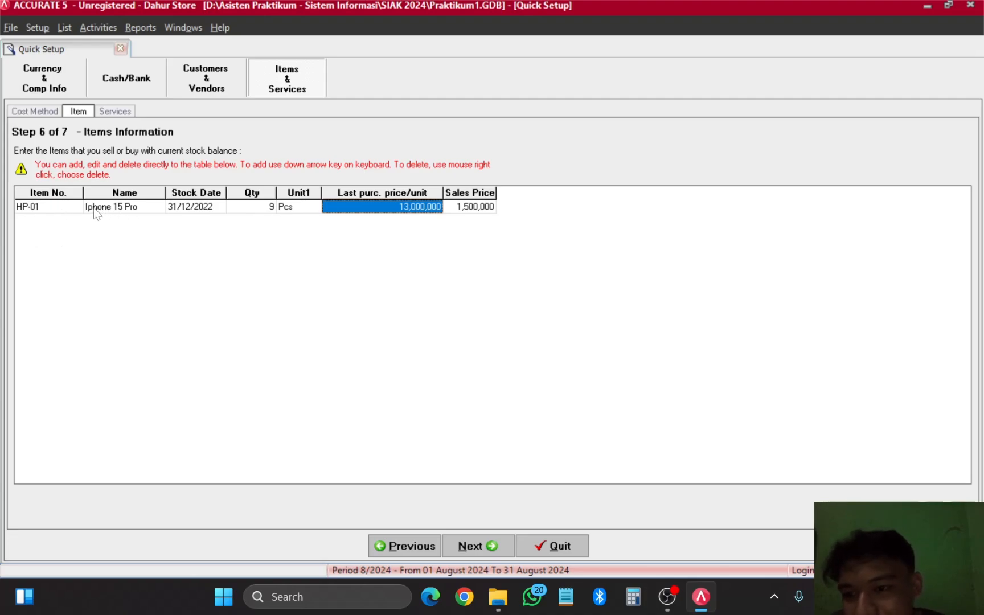
# Step: Add a blank HP-02 row below HP-01, then discard it
pyautogui.click(62, 208)
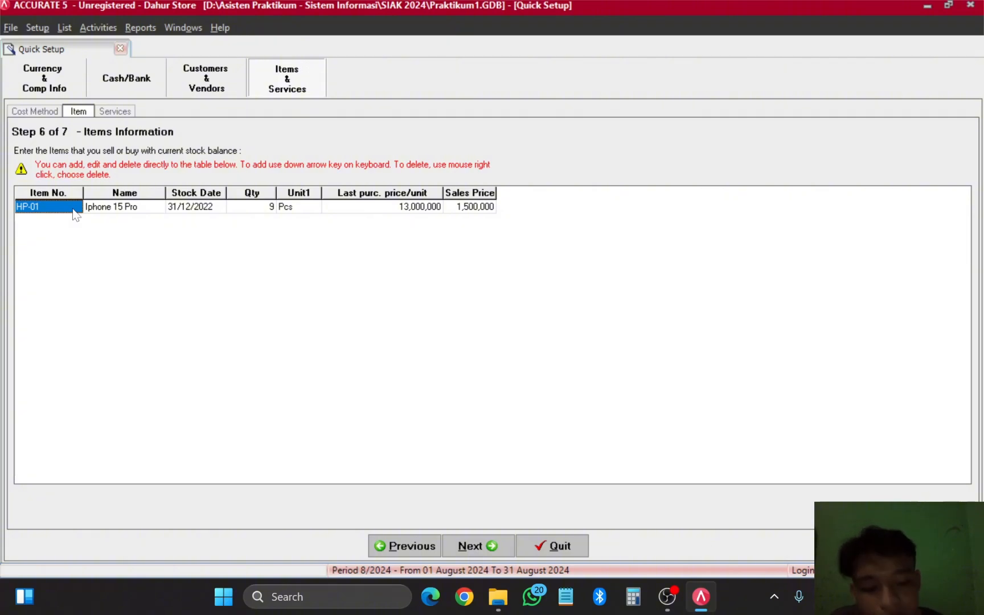
pyautogui.press('Down')
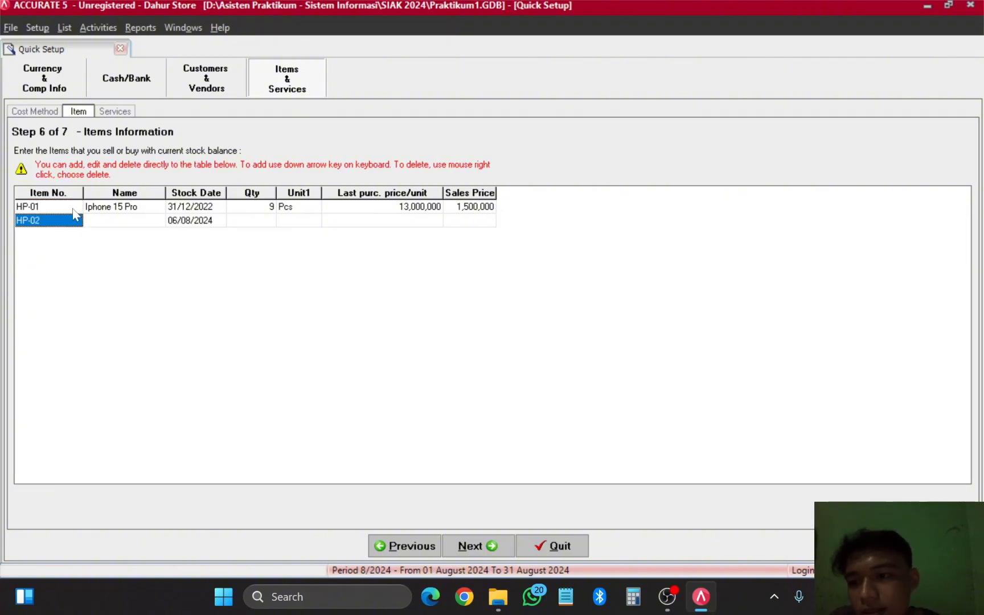
pyautogui.click(113, 222)
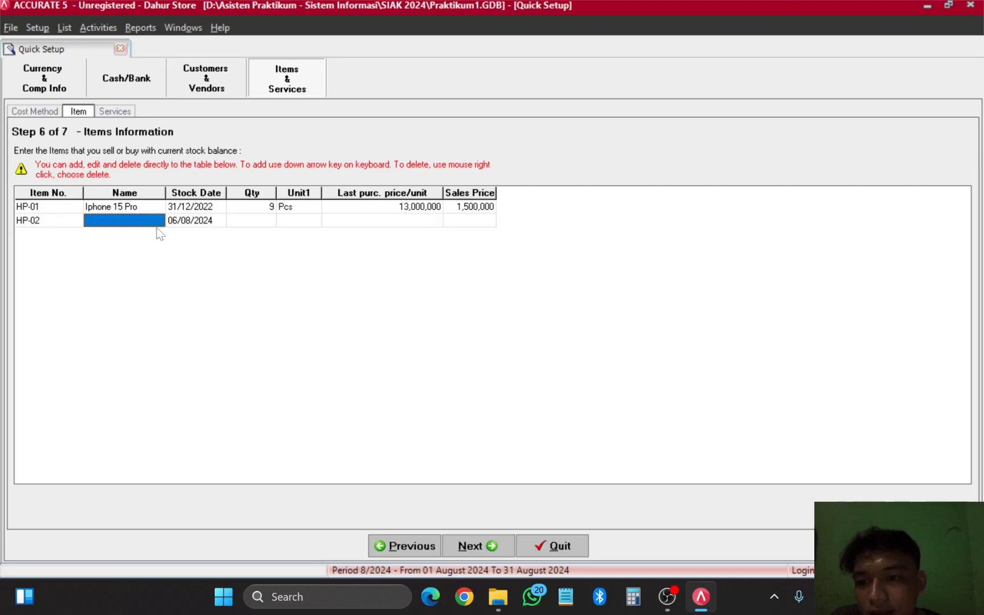
pyautogui.click(257, 221)
pyautogui.click(297, 222)
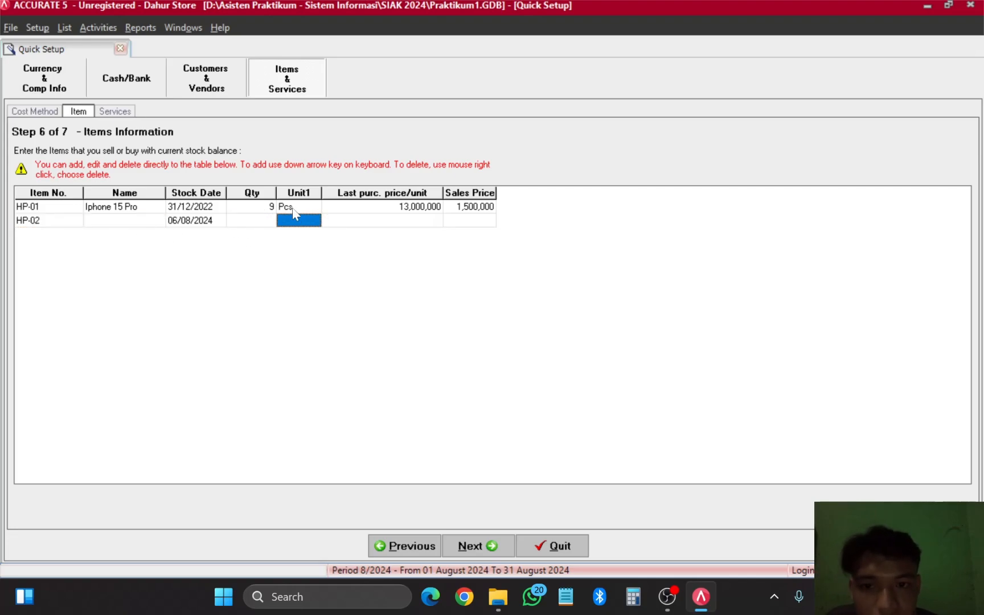
pyautogui.click(407, 221)
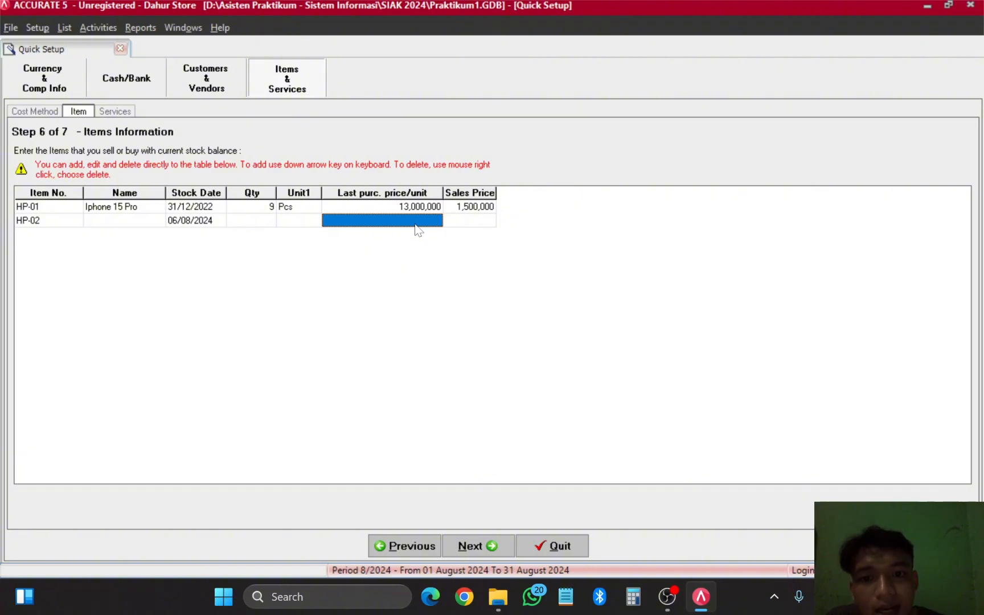
pyautogui.click(391, 222)
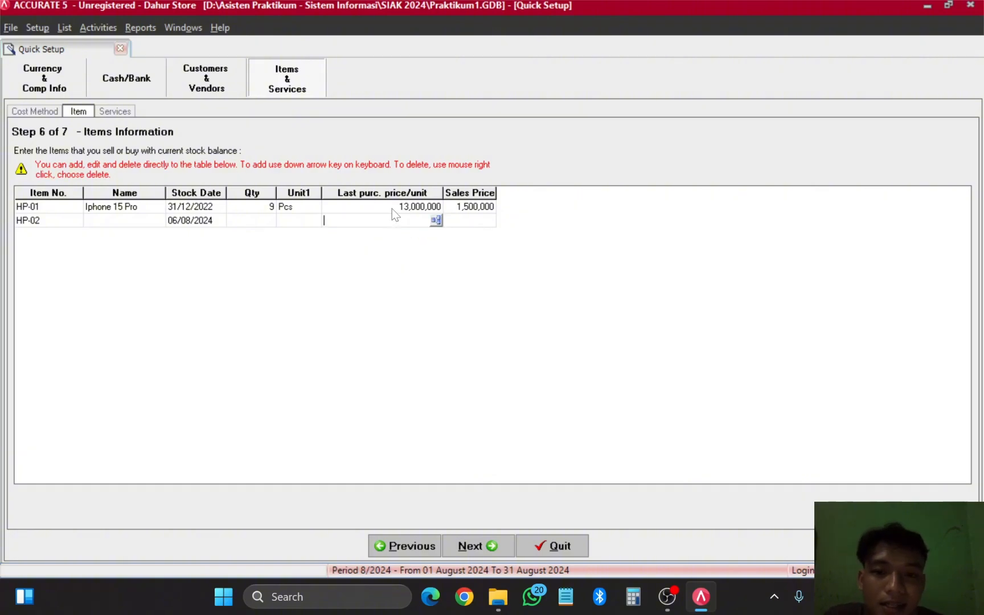
pyautogui.click(392, 208)
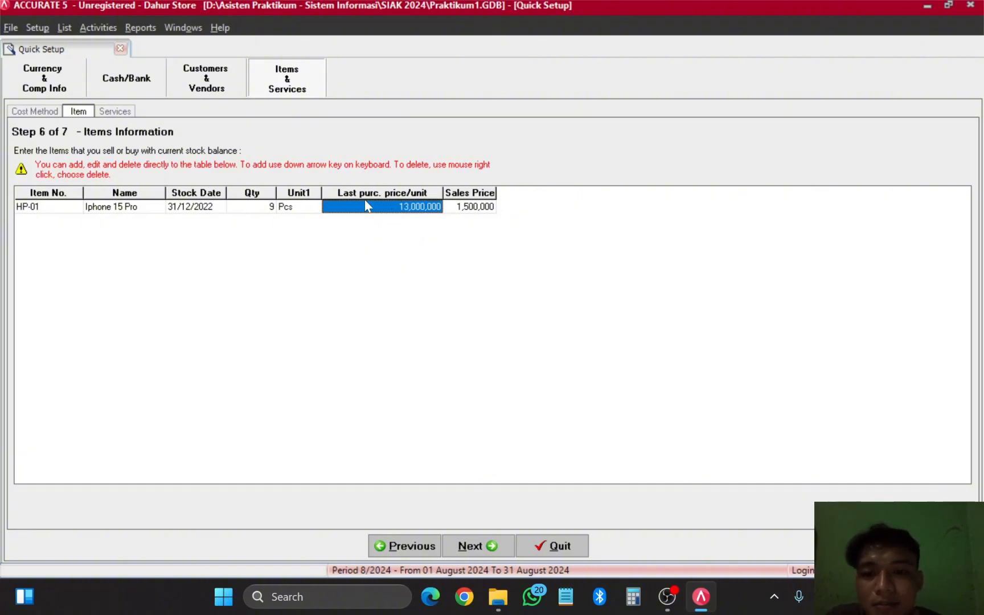
# Step: Correct HP-01's sales price to 15,000,000 and continue to Services Information
pyautogui.click(479, 208)
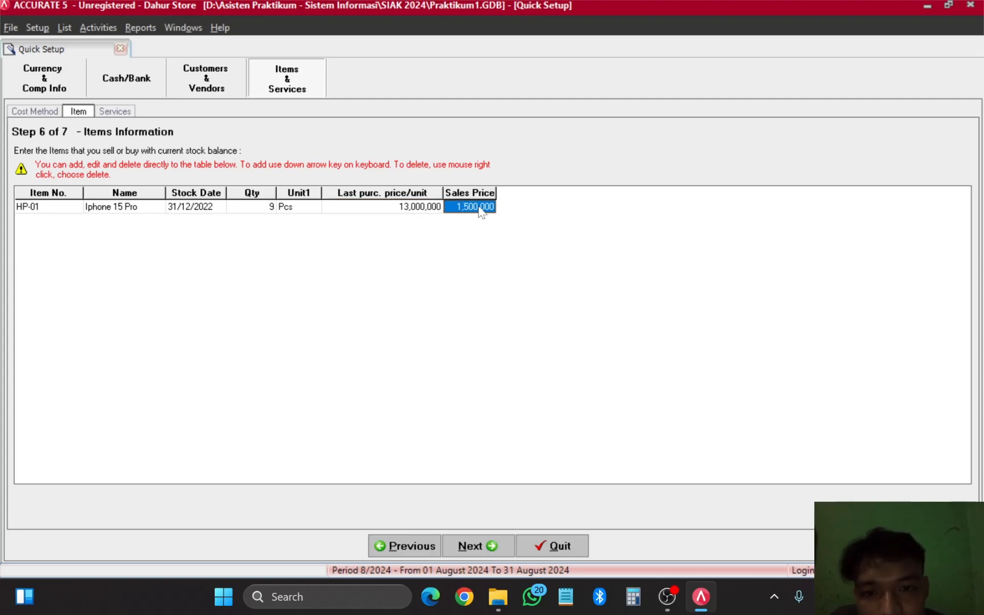
pyautogui.click(479, 210)
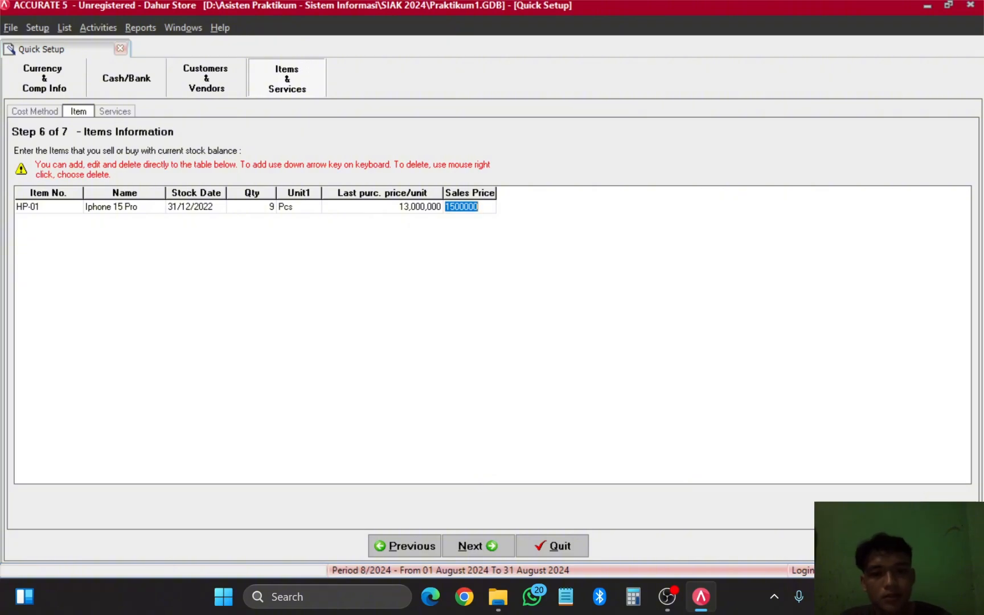
pyautogui.press('BackSpace')
pyautogui.write('15')
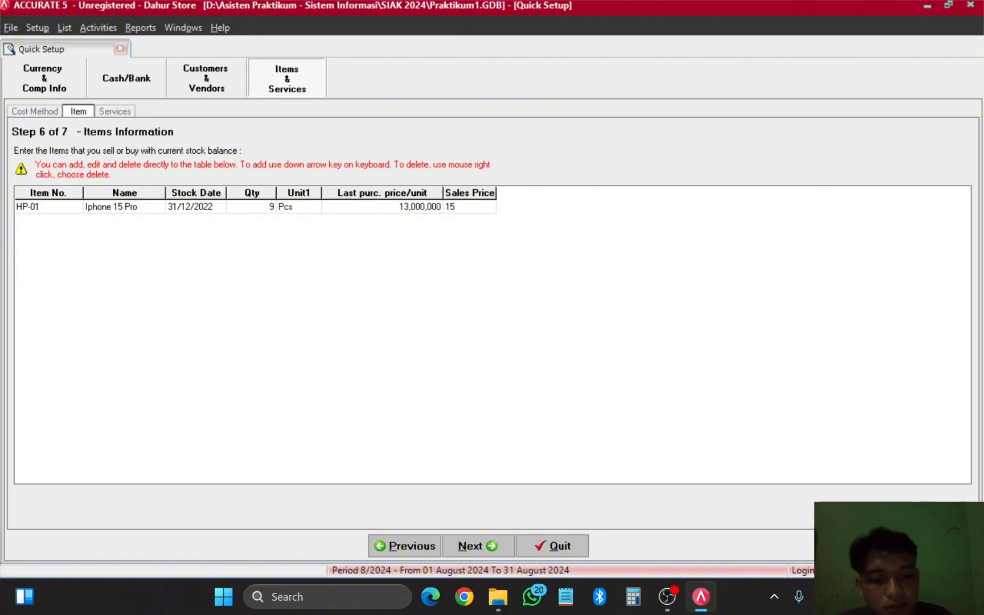
pyautogui.write('000000')
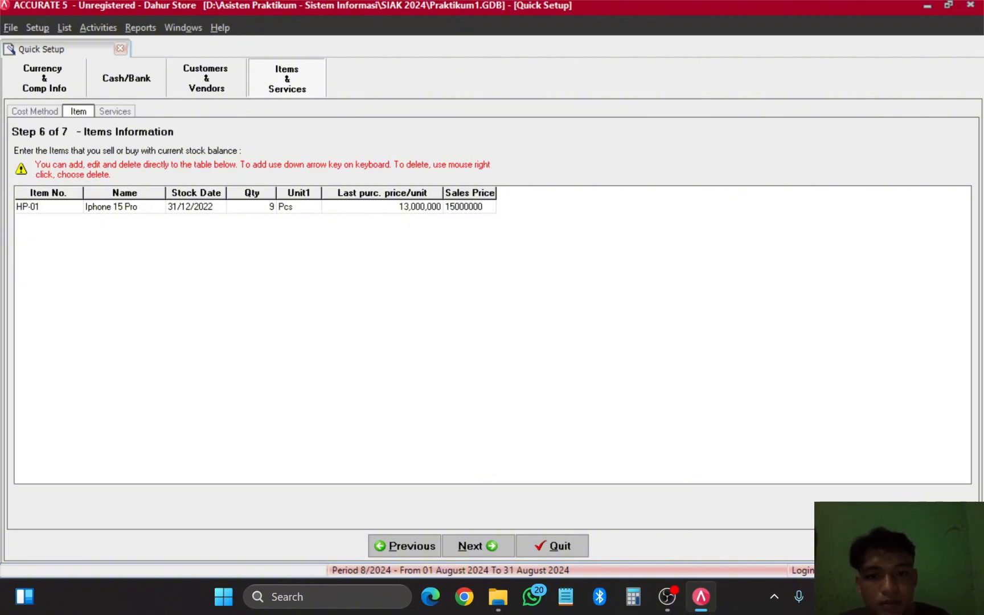
pyautogui.click(410, 210)
pyautogui.click(487, 210)
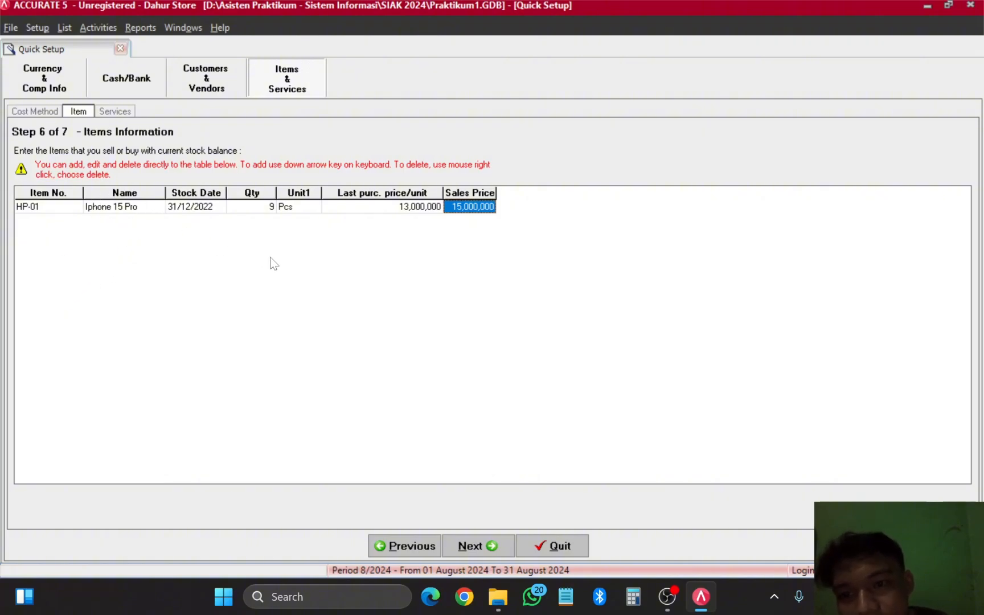
pyautogui.click(486, 547)
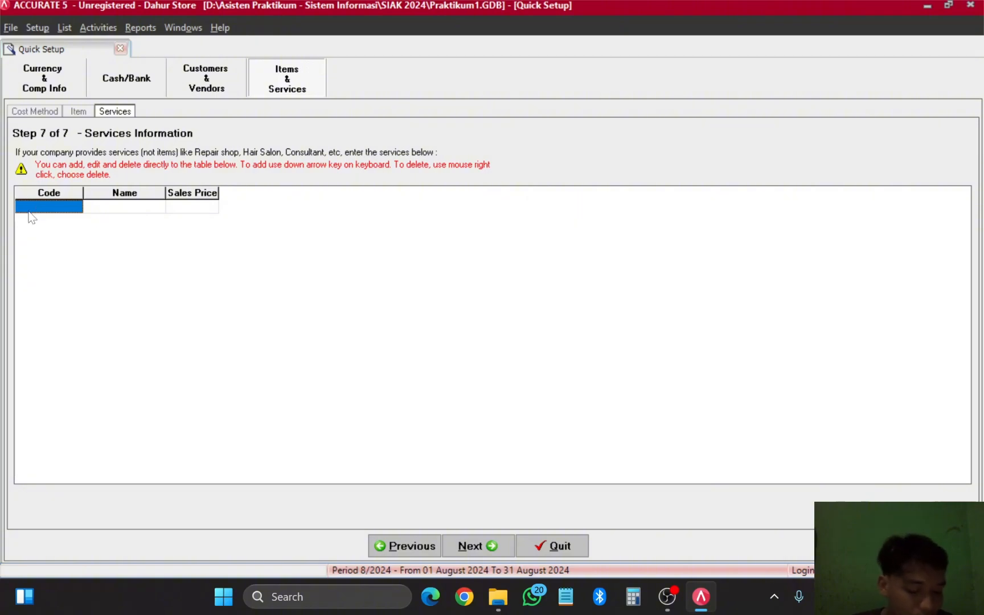
# Step: Add service Ser-01 named Perbaikan Software with a sales price of 300,000
pyautogui.click(57, 210)
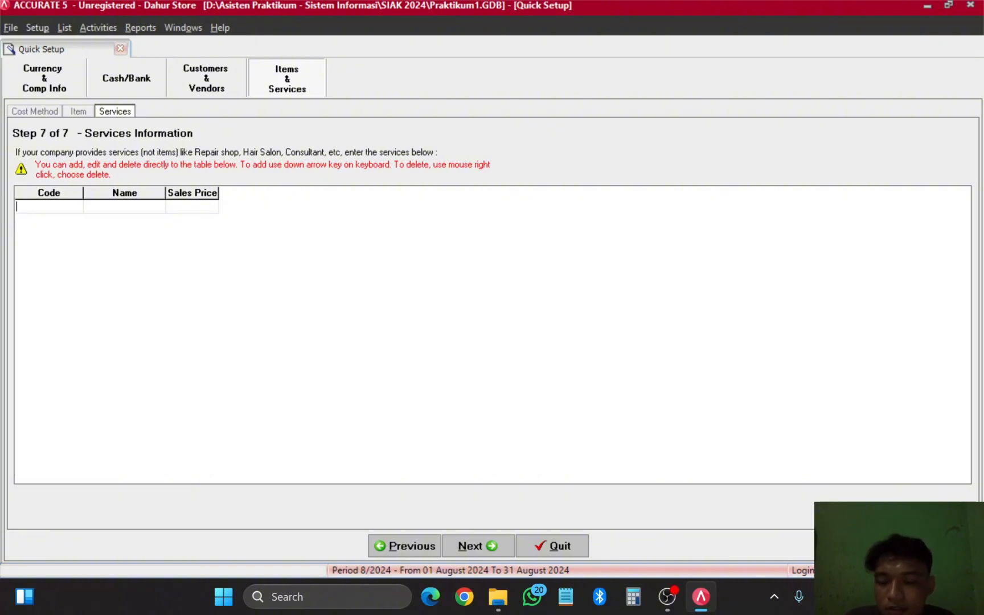
pyautogui.write('Ser')
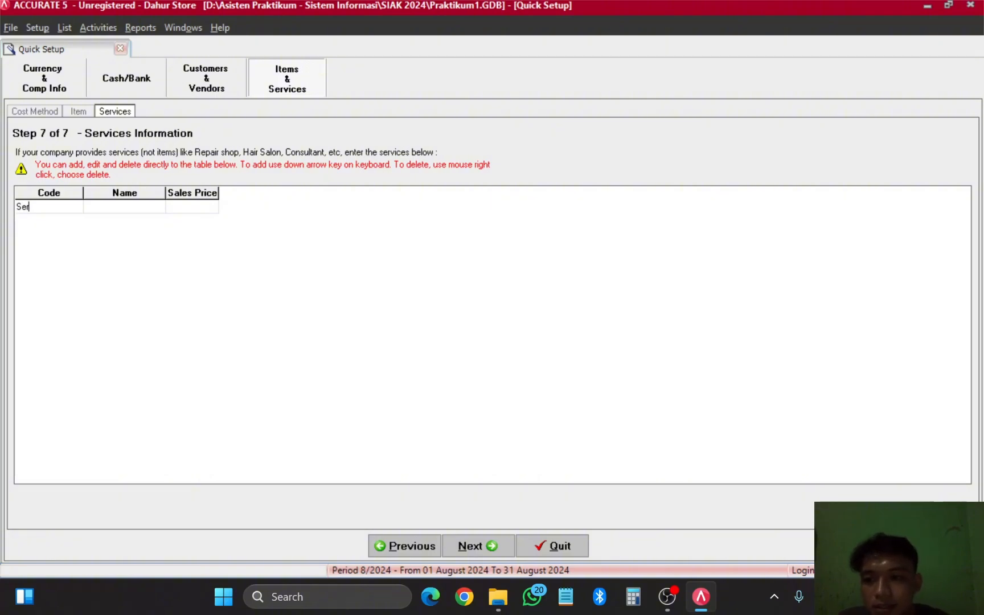
pyautogui.write('-01')
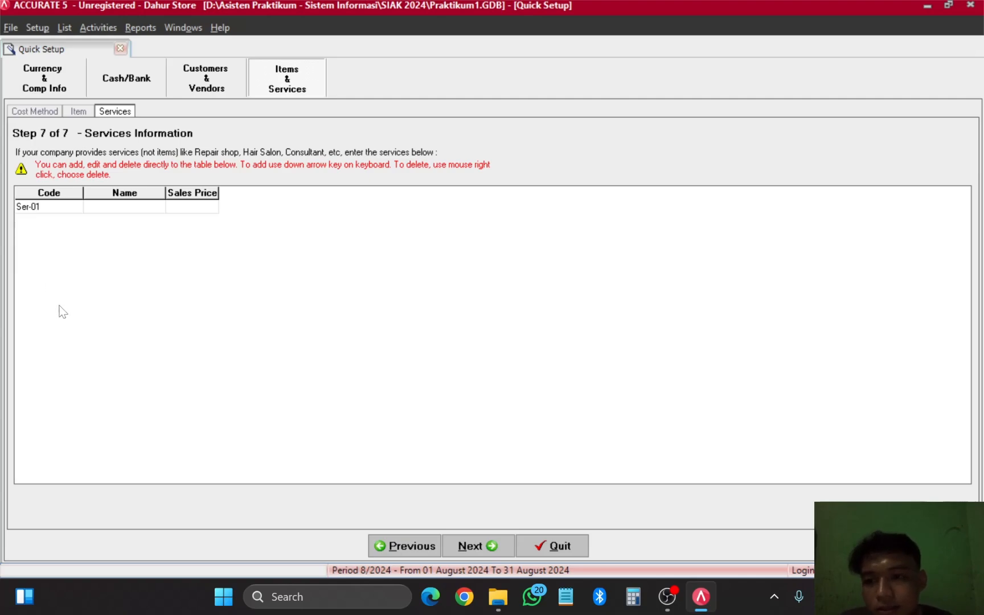
pyautogui.click(130, 208)
pyautogui.click(130, 208)
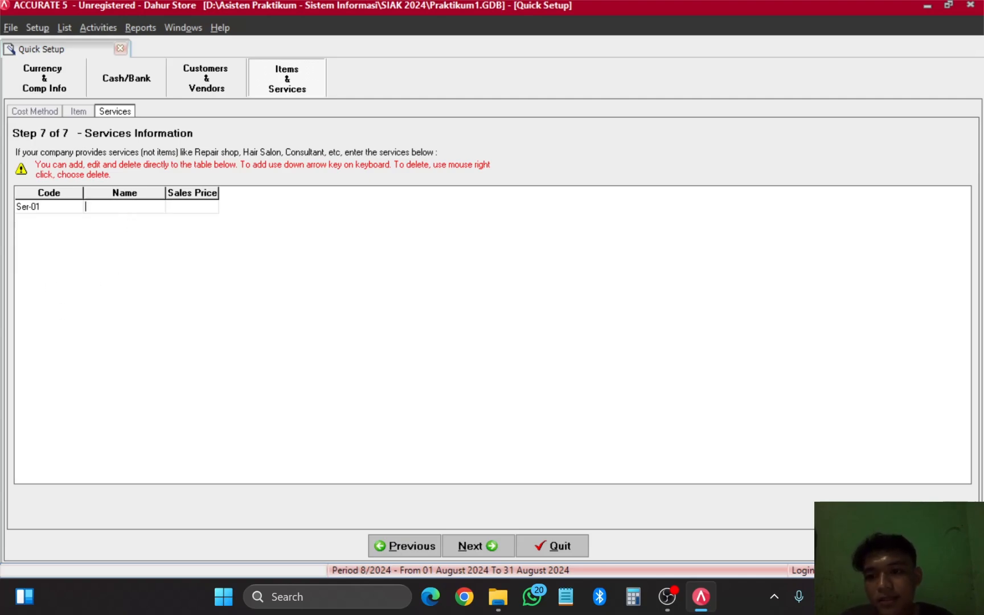
pyautogui.write('Per')
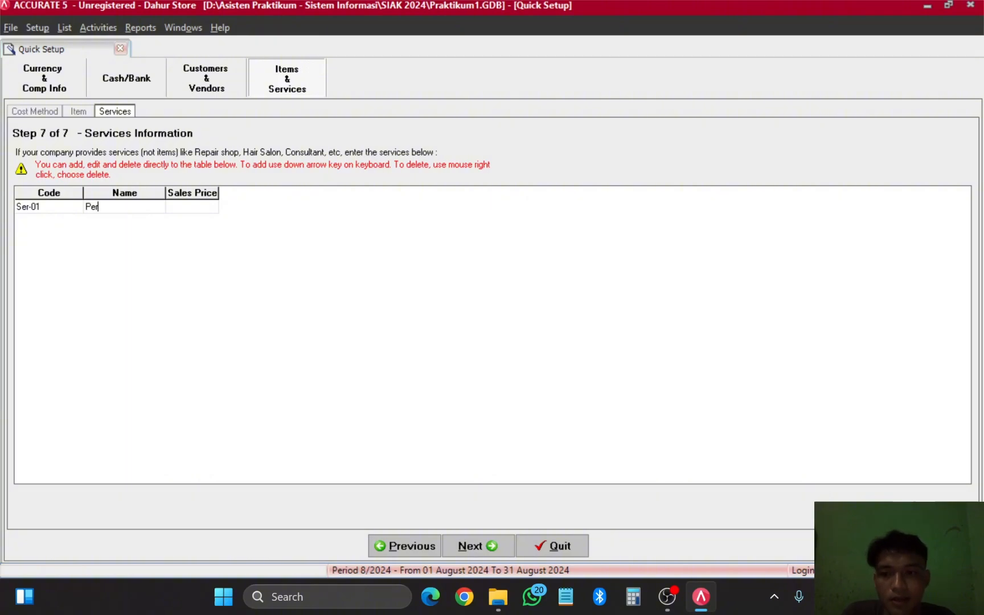
pyautogui.write('baikan Sof')
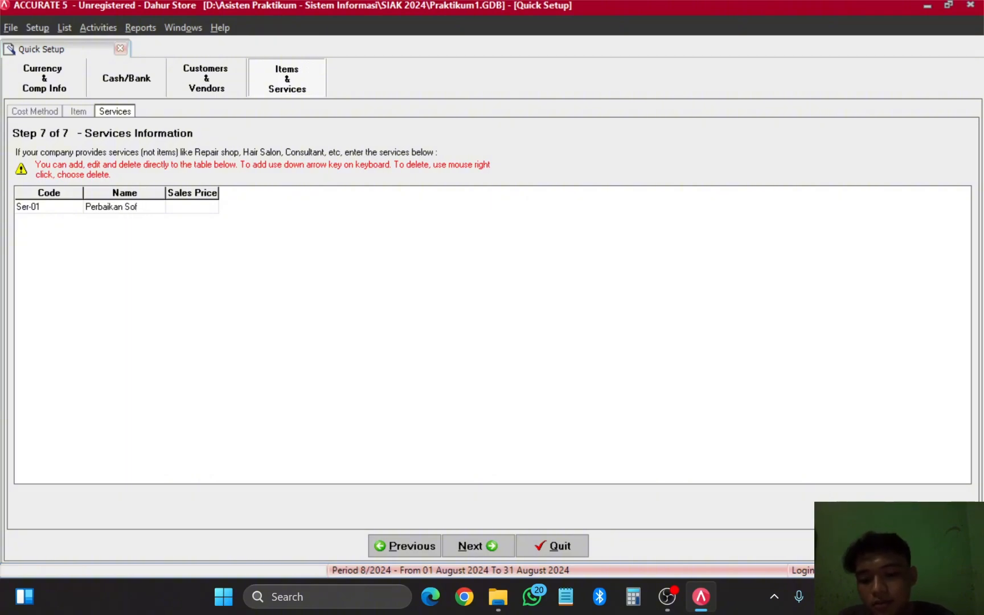
pyautogui.write('taware')
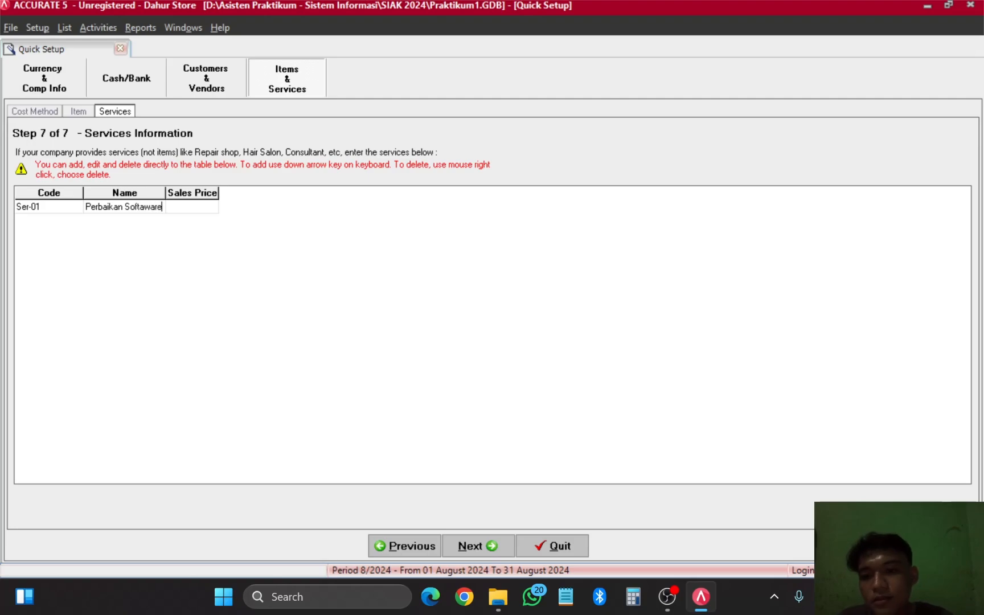
pyautogui.click(185, 206)
pyautogui.click(189, 206)
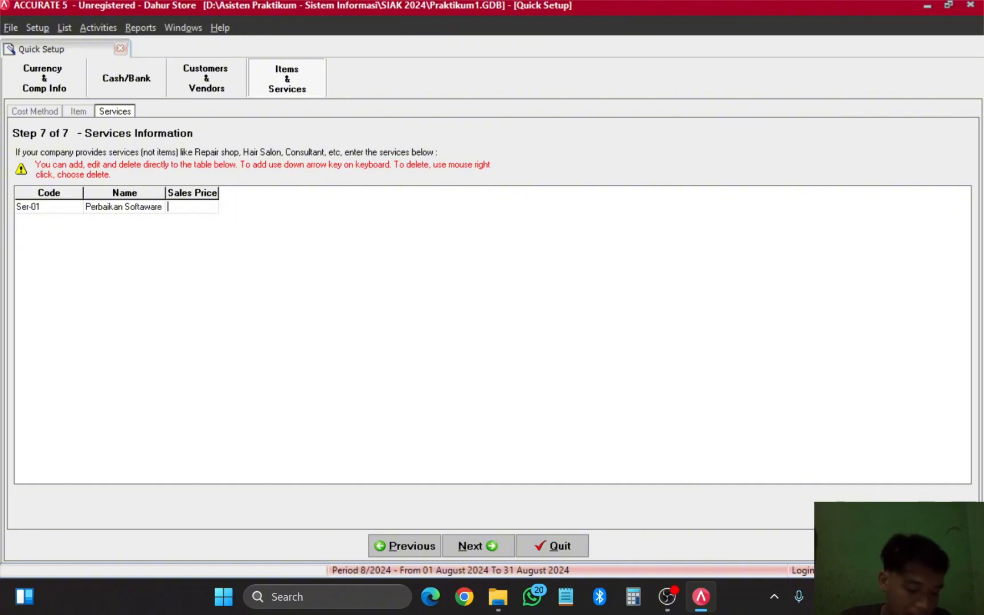
pyautogui.write('30')
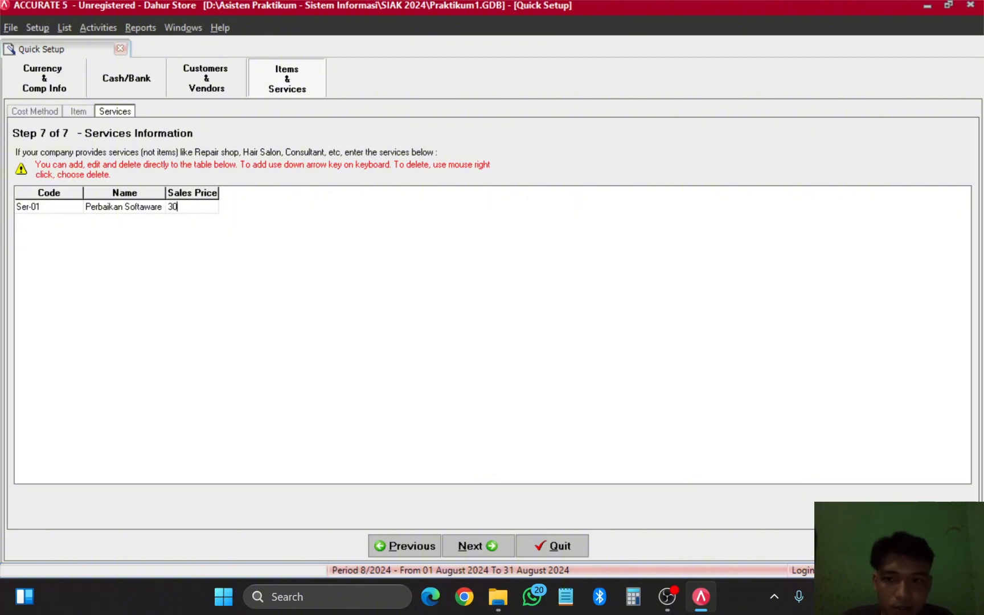
pyautogui.write('0000')
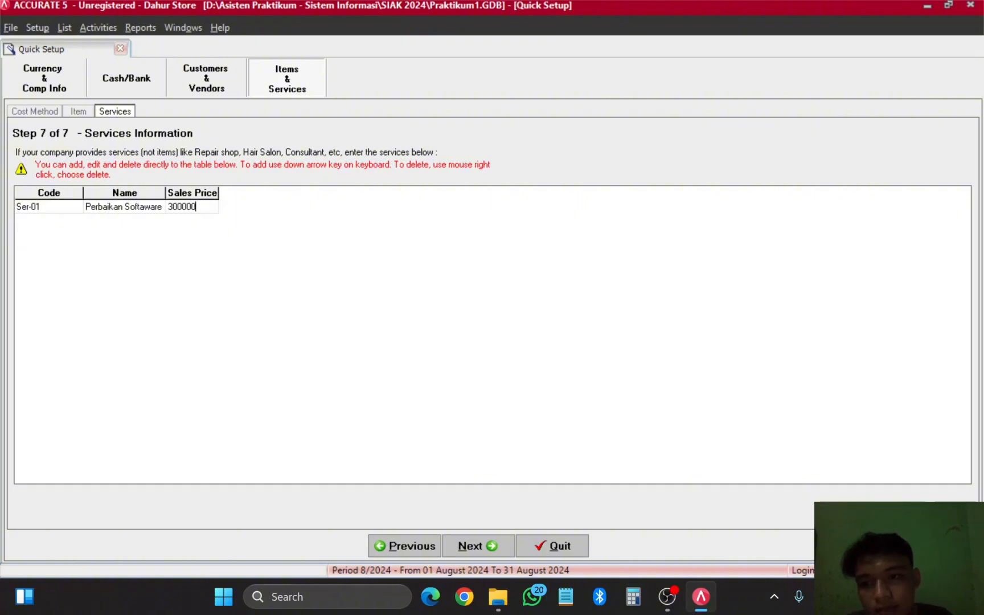
pyautogui.click(129, 206)
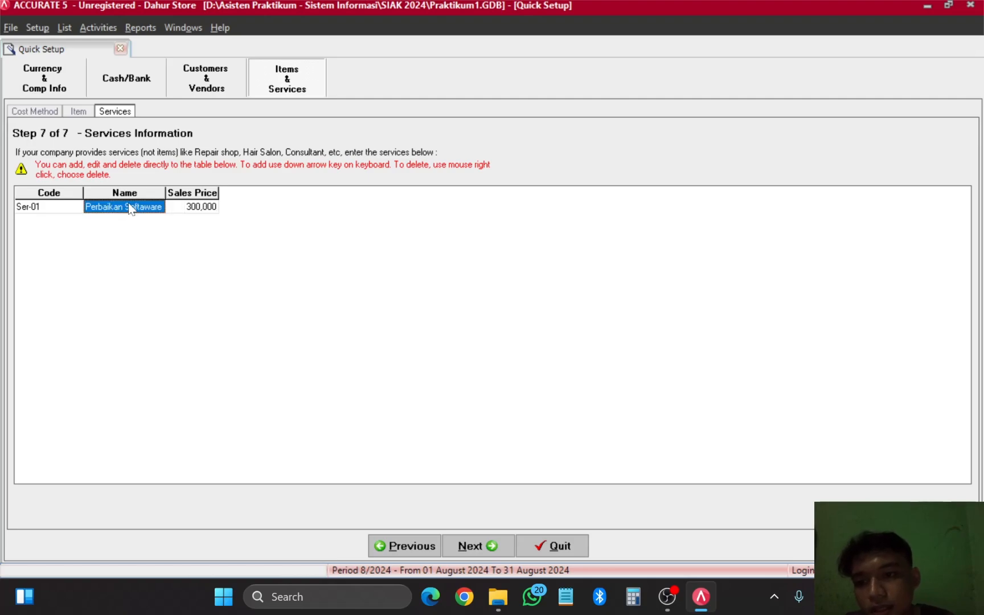
# Step: Add a second service row Ser-02 named Perbaikan Hardware priced at 500,000
pyautogui.click(67, 208)
pyautogui.press('Down')
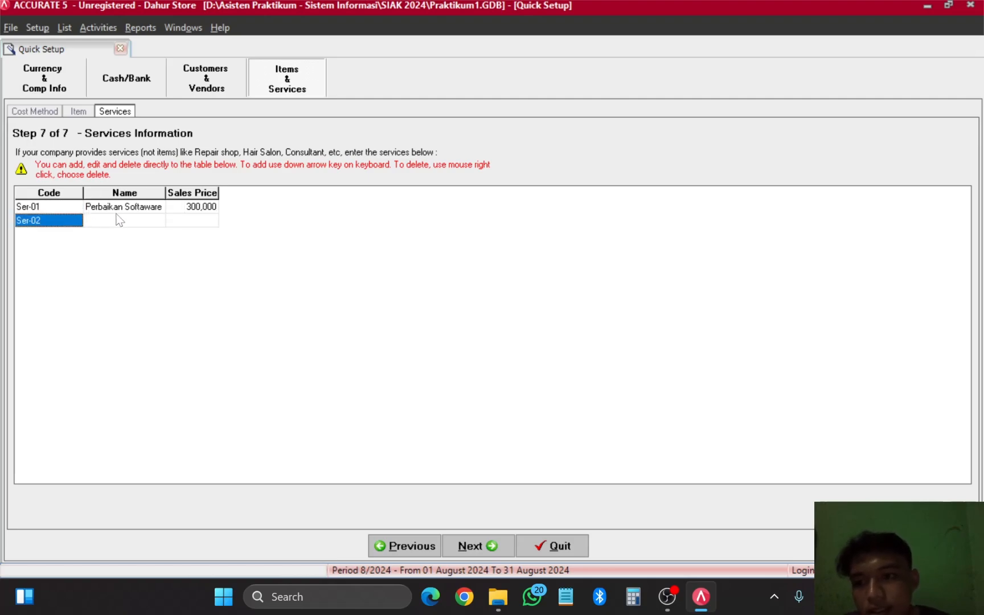
pyautogui.click(124, 225)
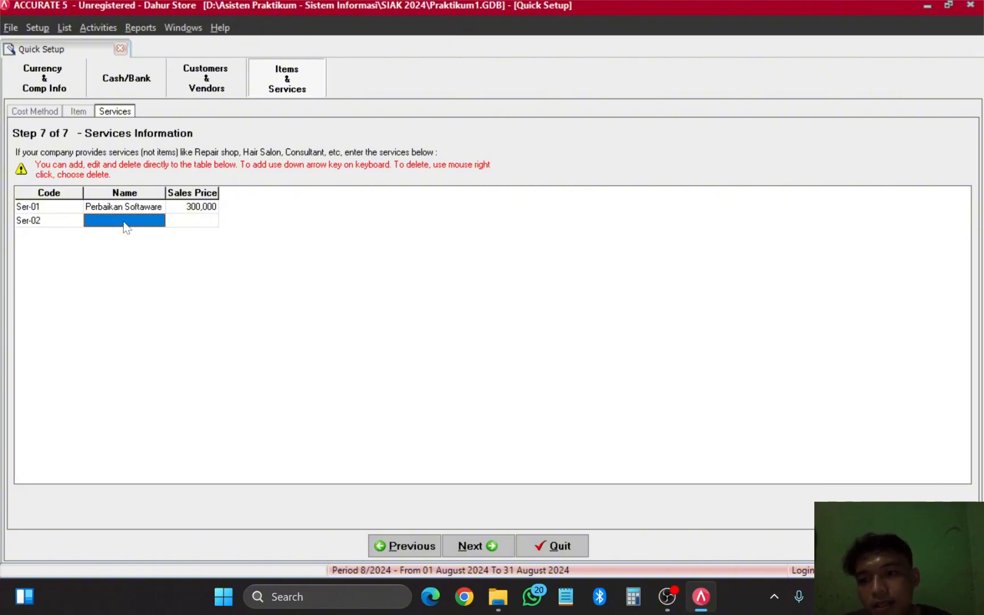
pyautogui.click(125, 227)
pyautogui.write('Per')
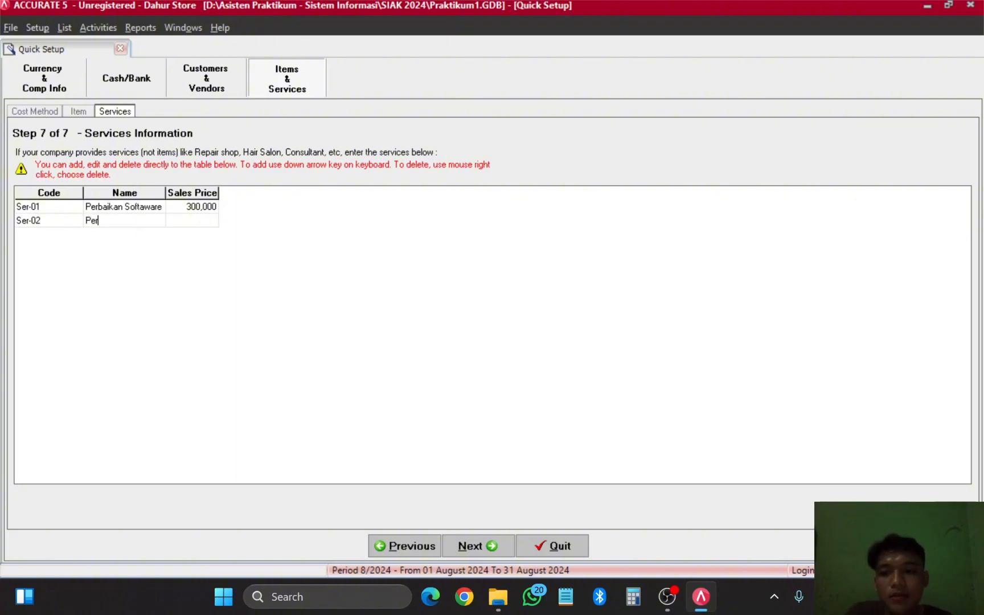
pyautogui.write('baikan')
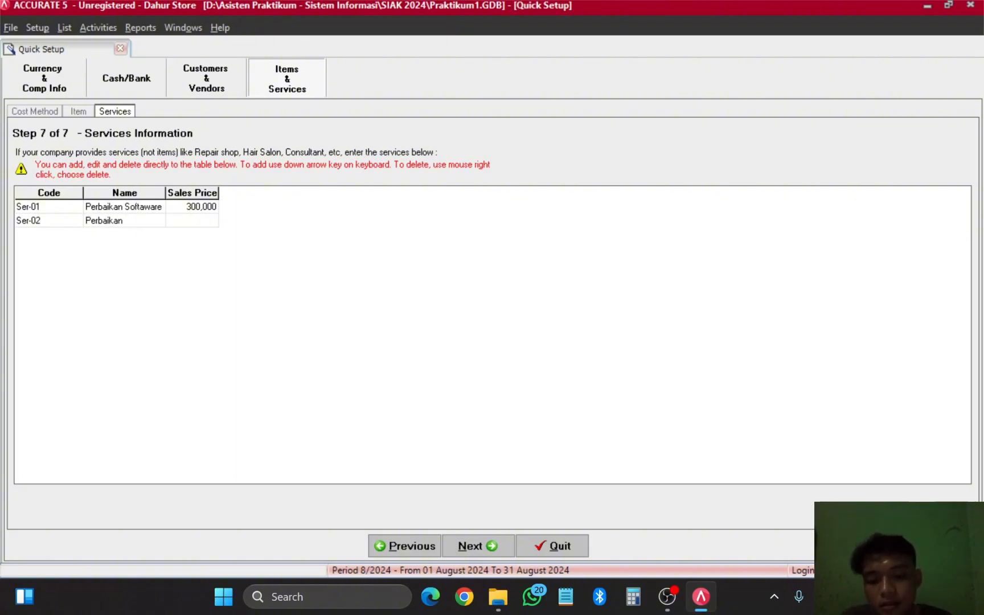
pyautogui.write(' Hardware')
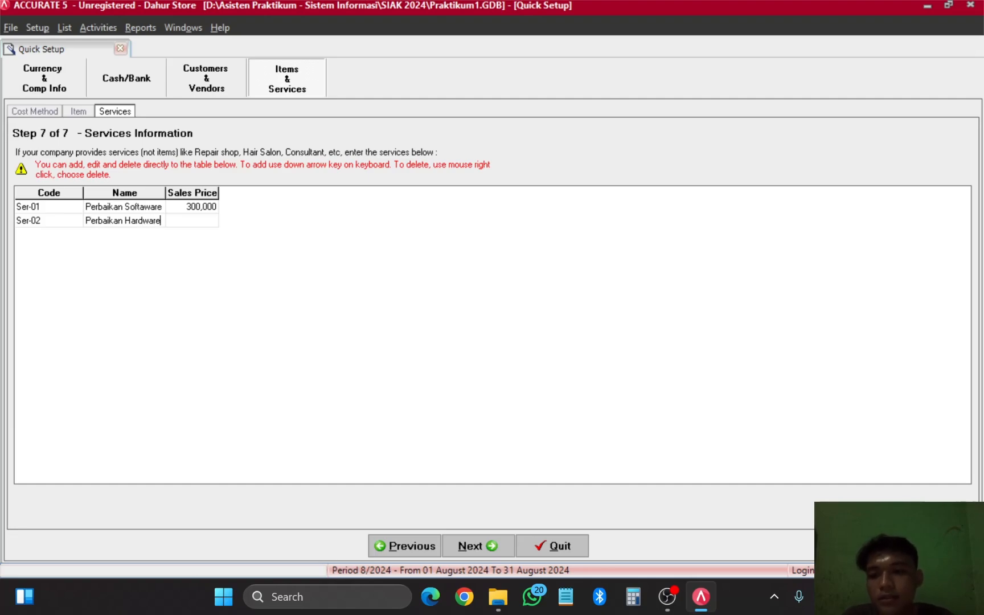
pyautogui.click(195, 226)
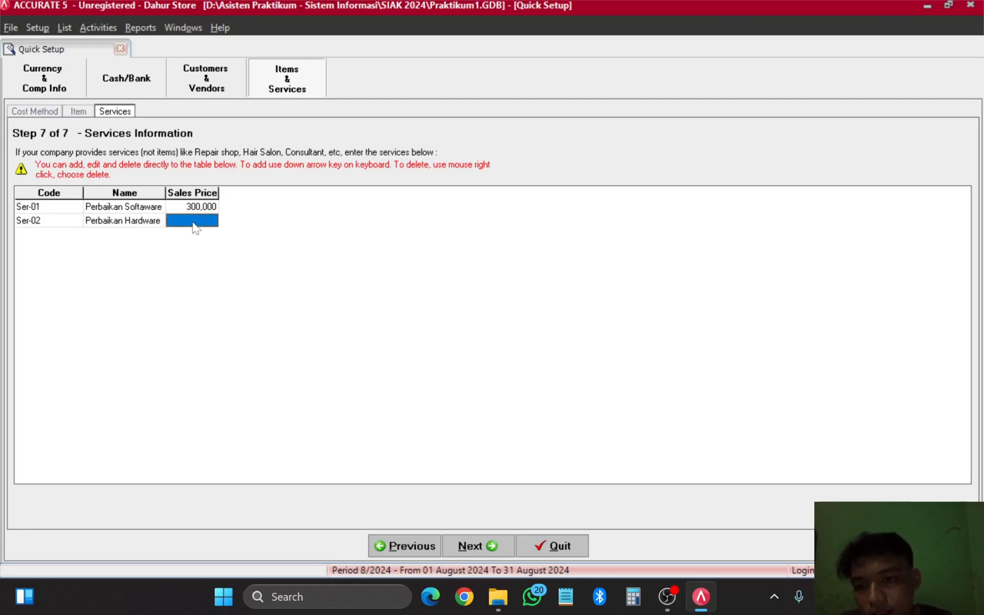
pyautogui.click(195, 226)
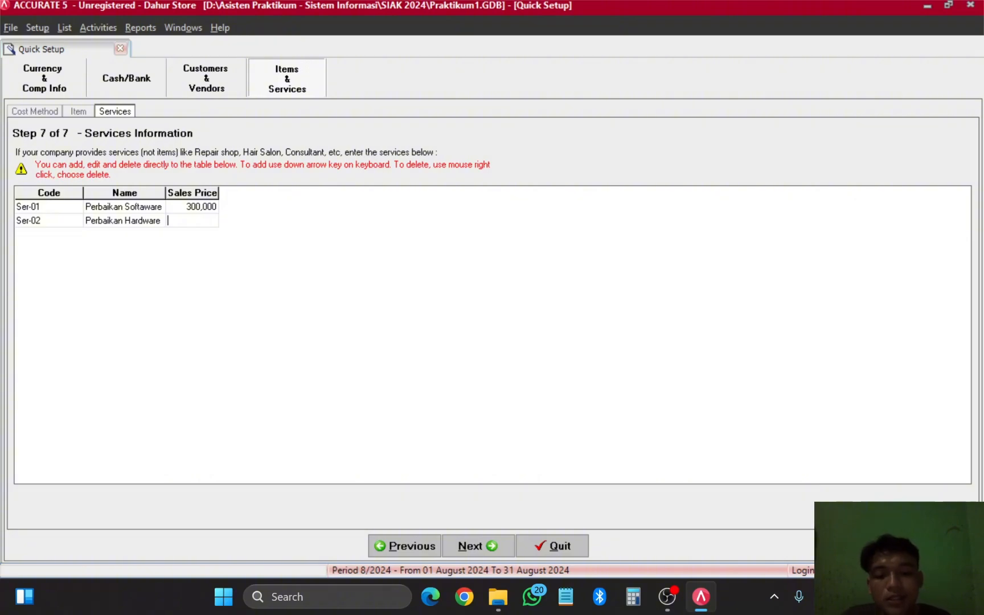
pyautogui.write('50')
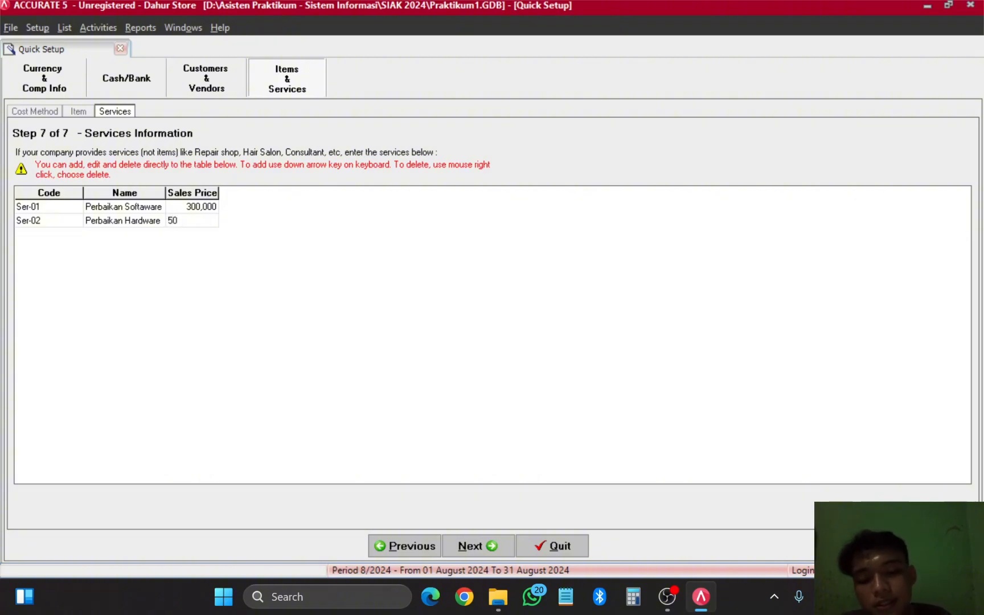
pyautogui.write('0000')
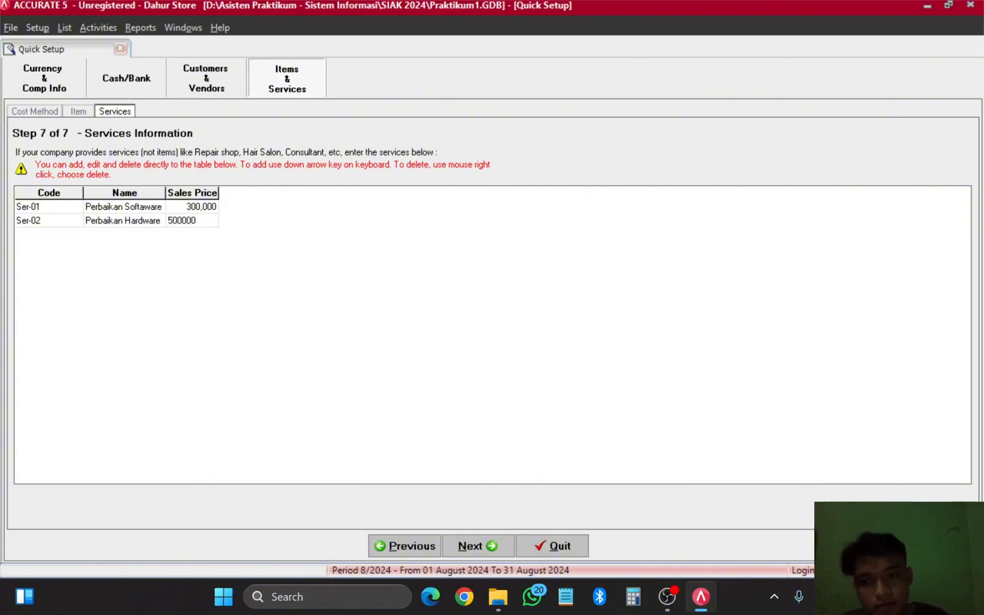
pyautogui.click(148, 221)
# Step: Check both service entries and advance to the Congratulations summary
pyautogui.click(189, 220)
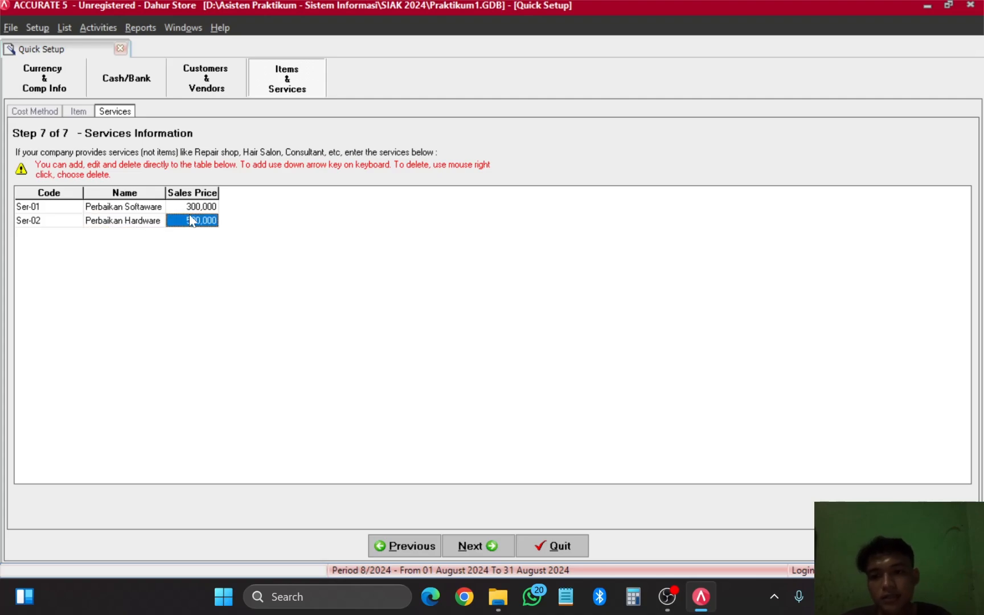
pyautogui.click(181, 208)
pyautogui.click(131, 208)
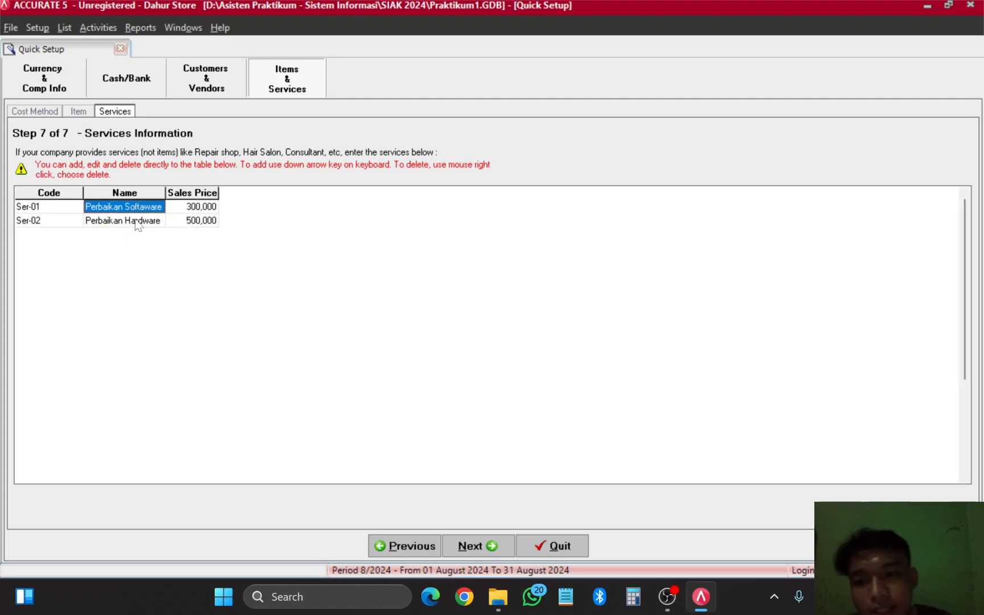
pyautogui.click(137, 222)
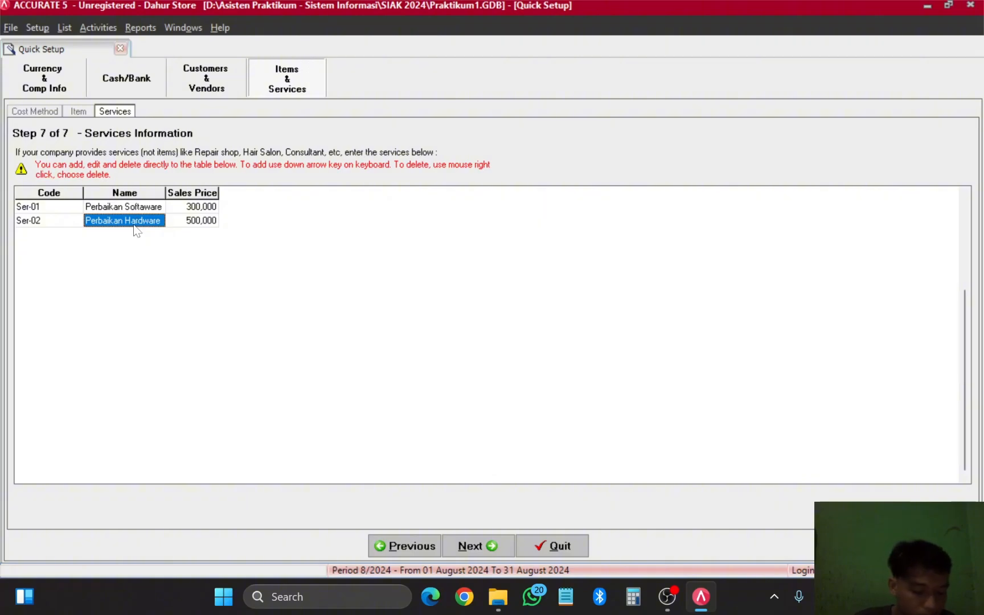
pyautogui.click(484, 547)
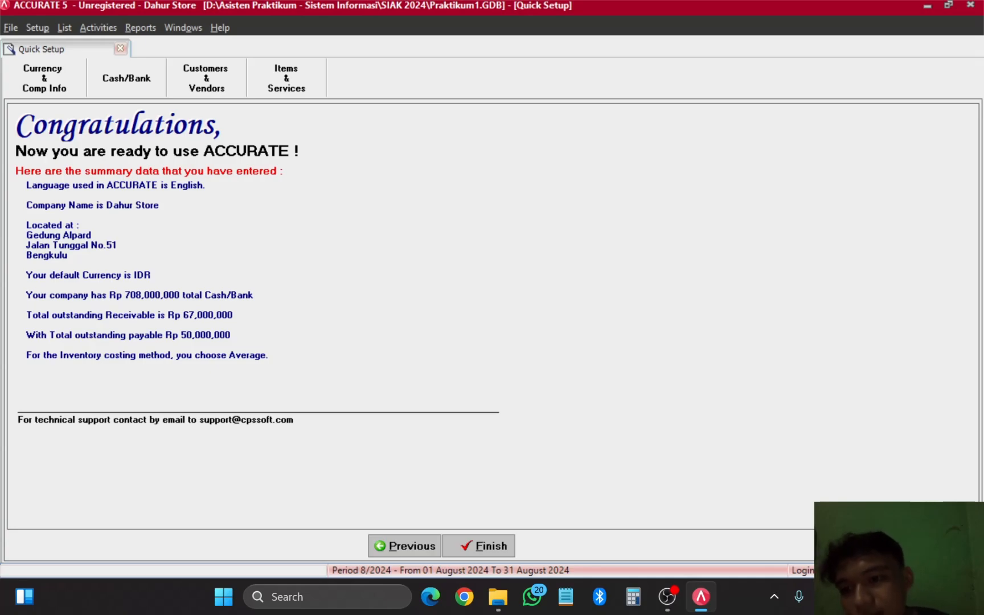
# Step: Review the summary's company address, IDR currency and 708,000,000 Cash/Bank total
pyautogui.moveTo(26, 235); pyautogui.dragTo(67, 256)
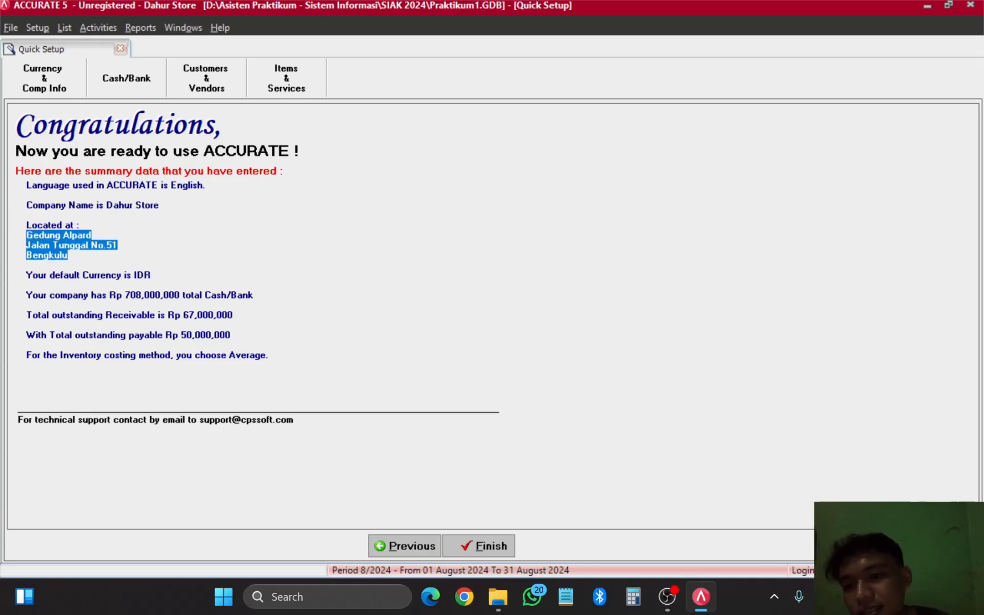
pyautogui.moveTo(134, 275); pyautogui.dragTo(27, 285)
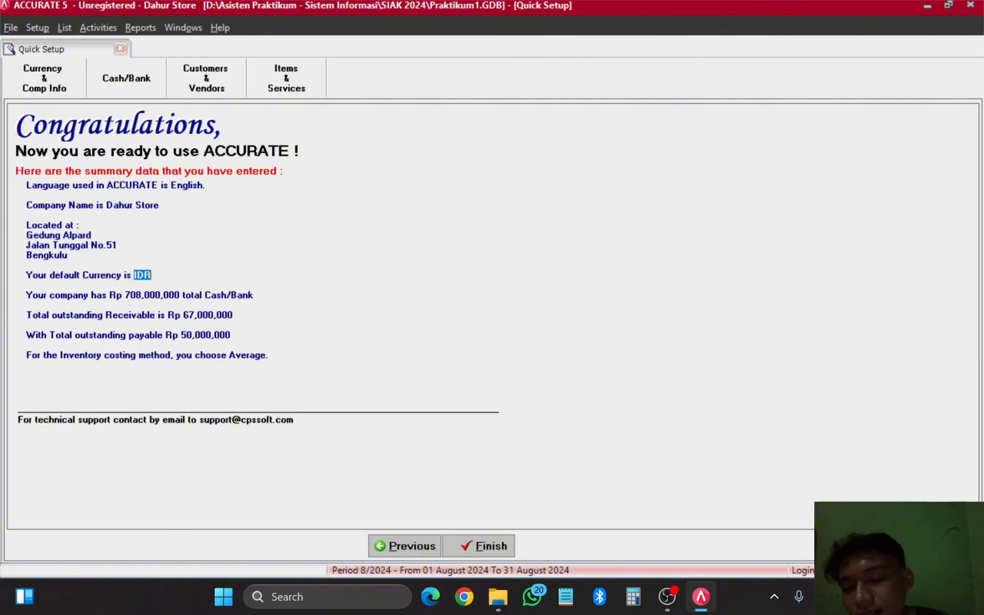
pyautogui.click(152, 275)
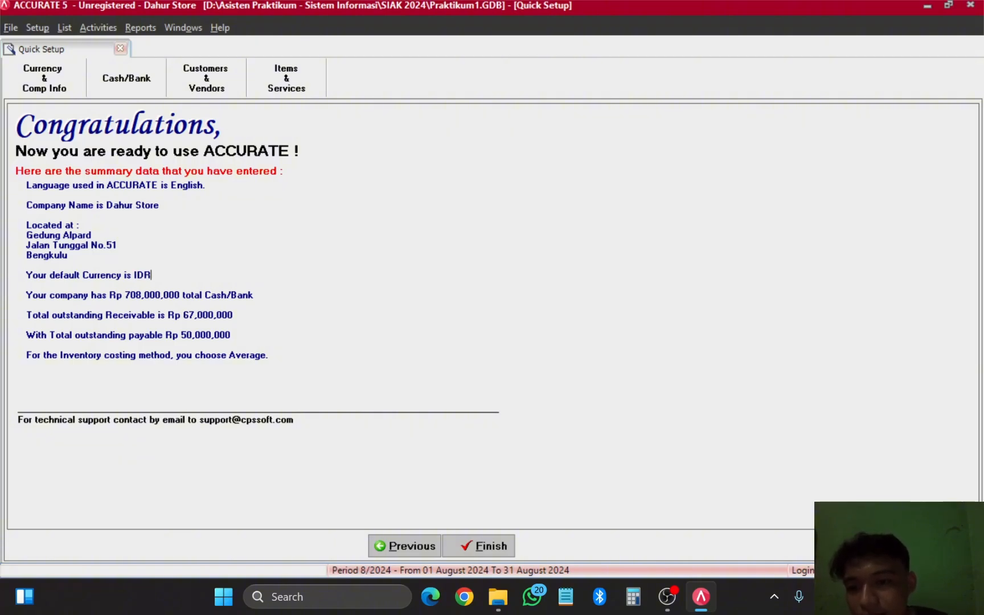
pyautogui.moveTo(210, 295); pyautogui.dragTo(27, 305)
pyautogui.moveTo(124, 295); pyautogui.dragTo(254, 303)
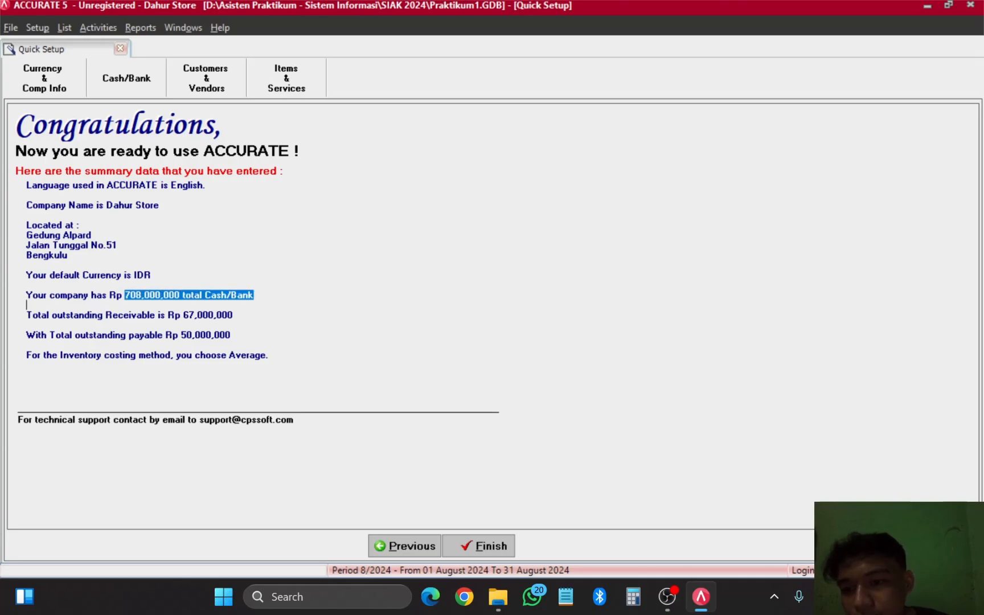
pyautogui.click(112, 315)
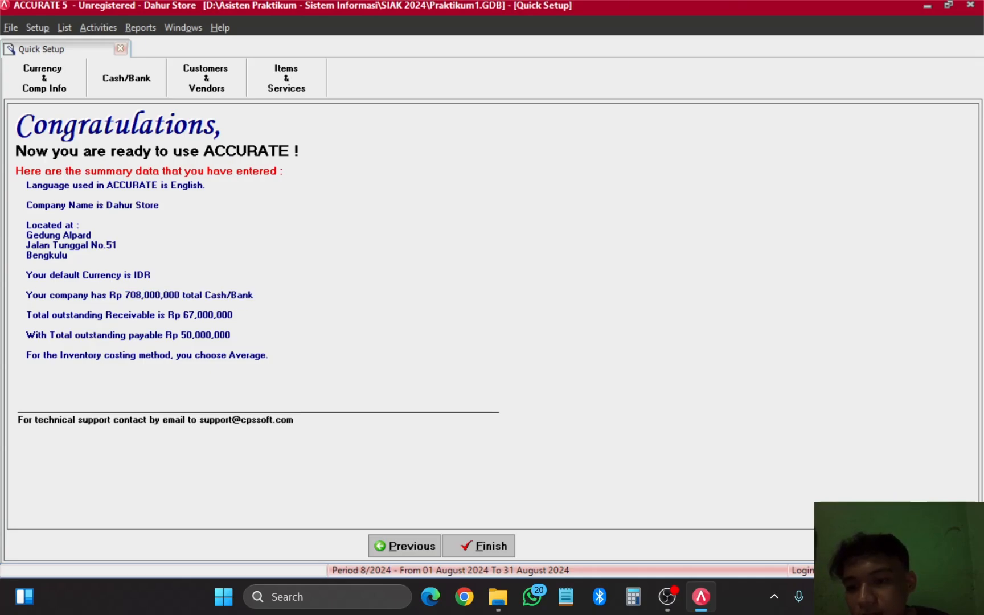
# Step: Review the receivable/payable totals and Average costing, then finish Quick Setup
pyautogui.moveTo(180, 315); pyautogui.dragTo(230, 336)
pyautogui.click(230, 336)
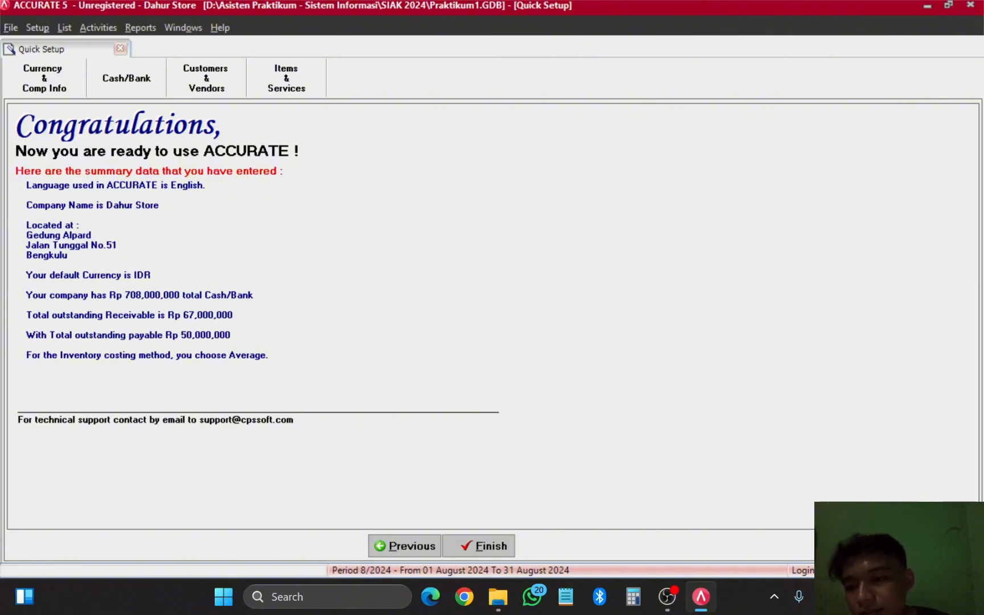
pyautogui.moveTo(26, 355); pyautogui.dragTo(255, 354)
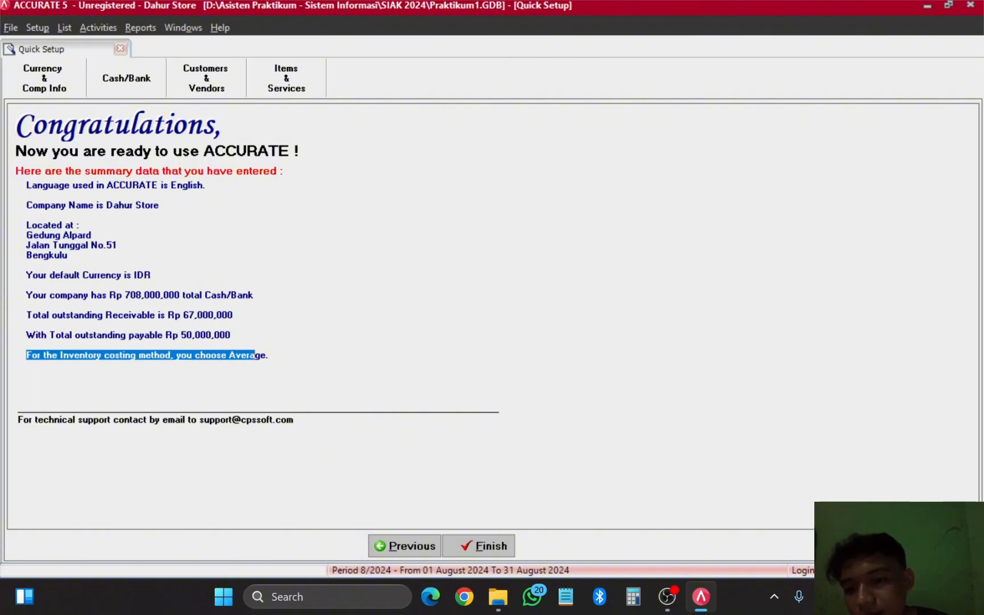
pyautogui.click(249, 355)
pyautogui.doubleClick(250, 355)
pyautogui.click(260, 355)
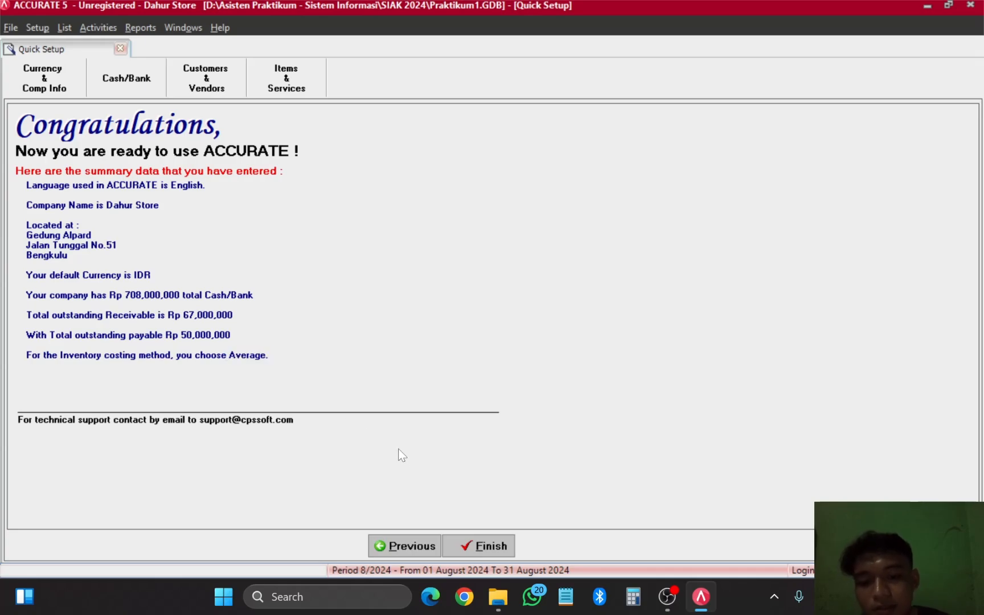
pyautogui.click(486, 545)
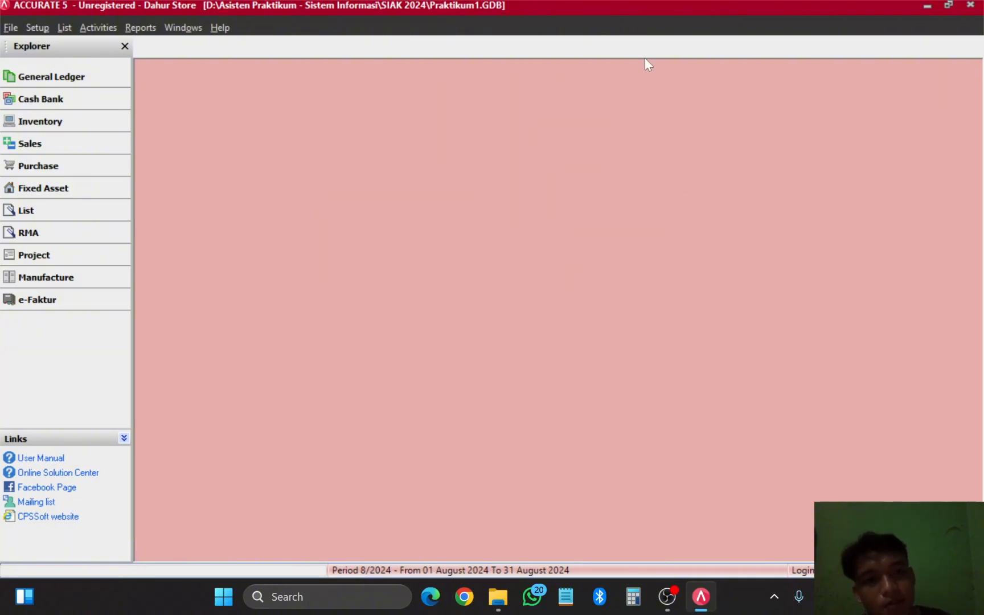
pyautogui.click(664, 602)
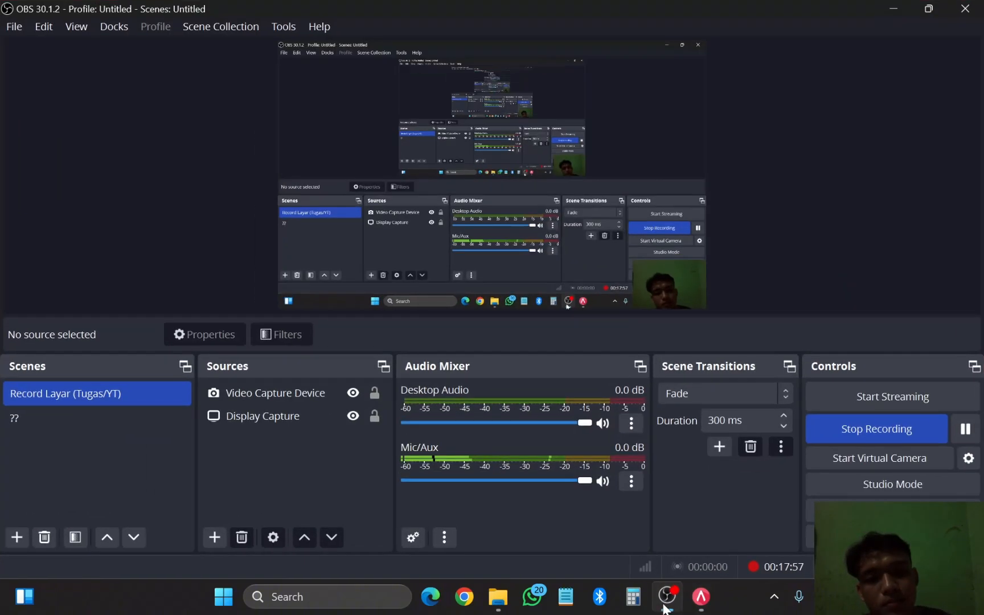